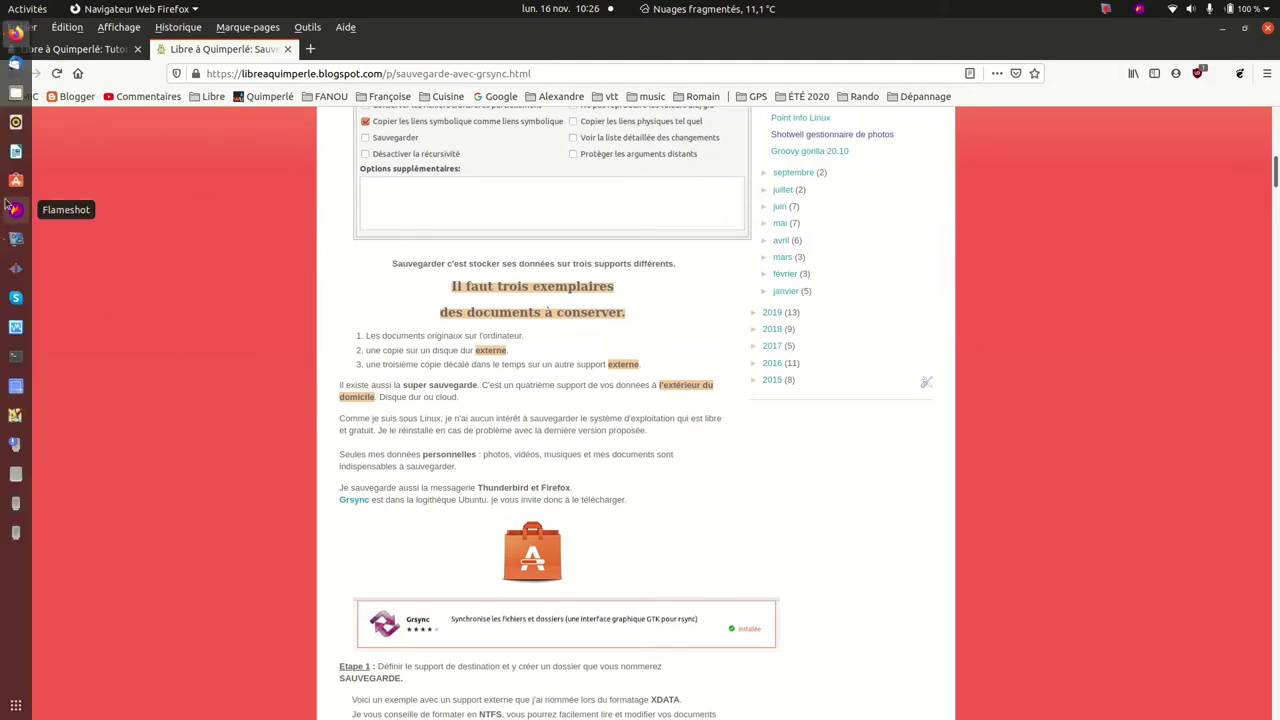
Find Grsync in Ubuntu Software, install it by authenticating with the account password, and close the software centre
click(20, 198)
text(grs)
click(369, 160)
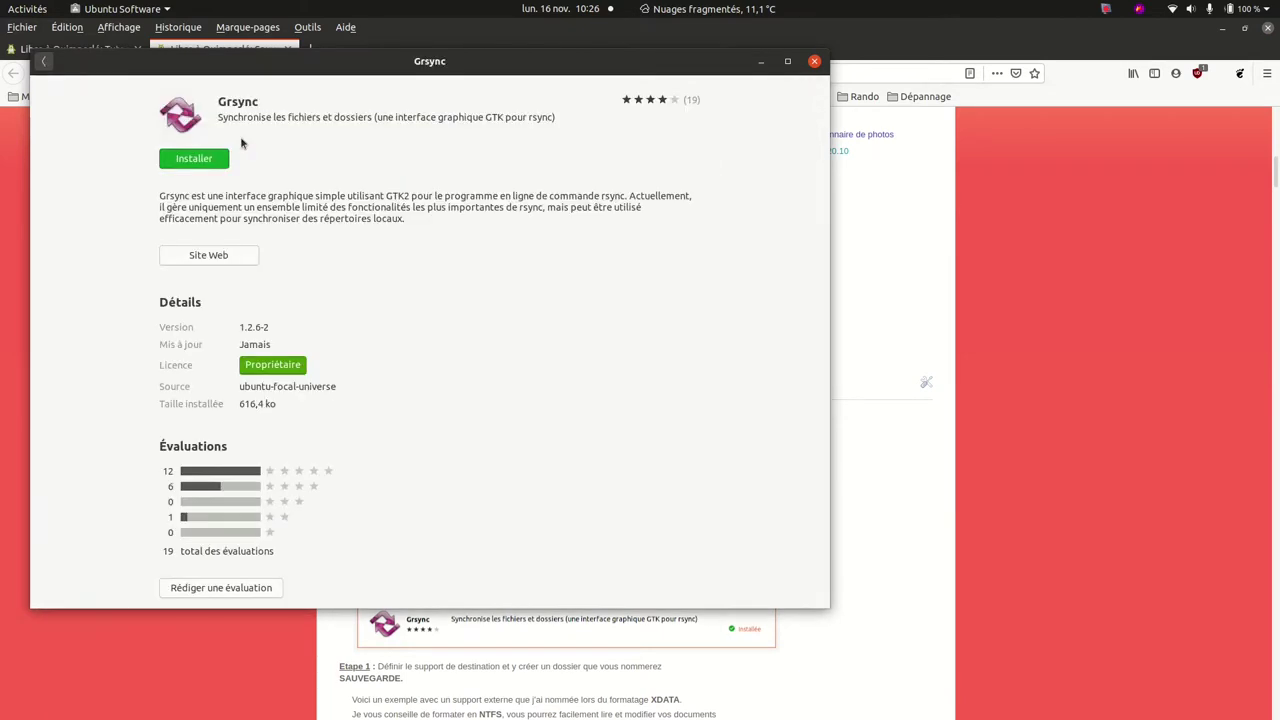
click(194, 159)
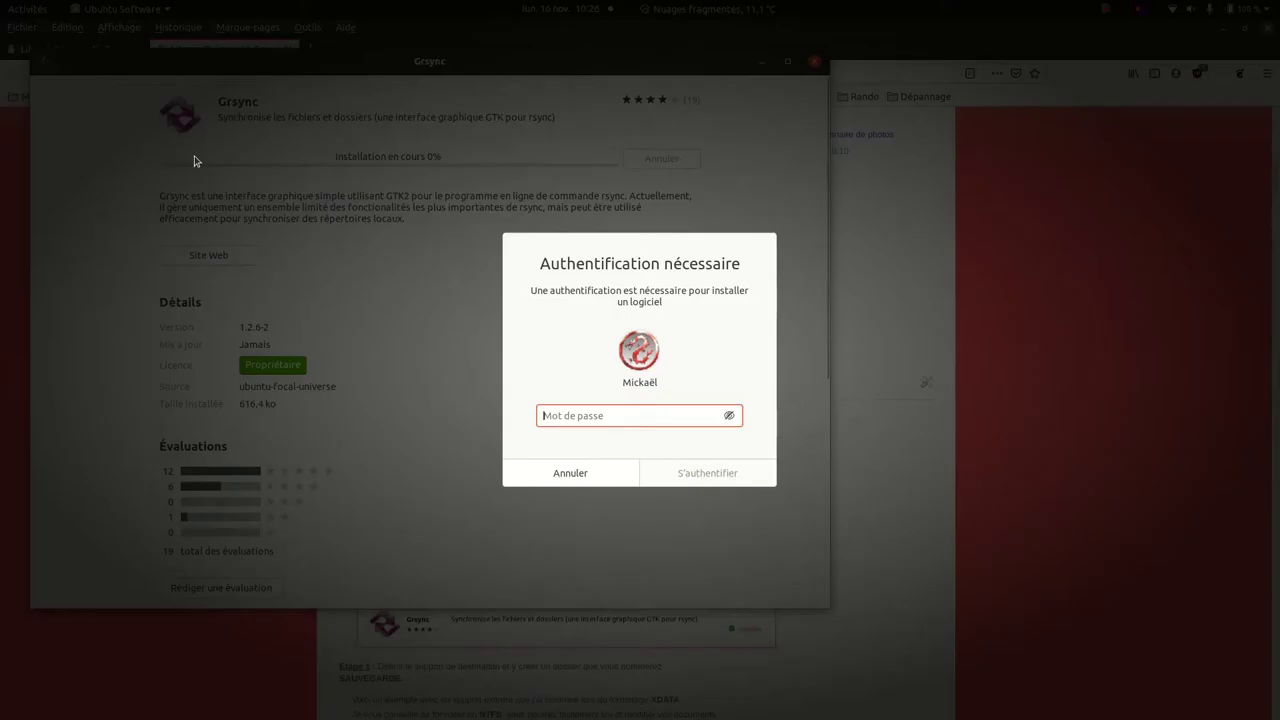
text(********)
key(Return)
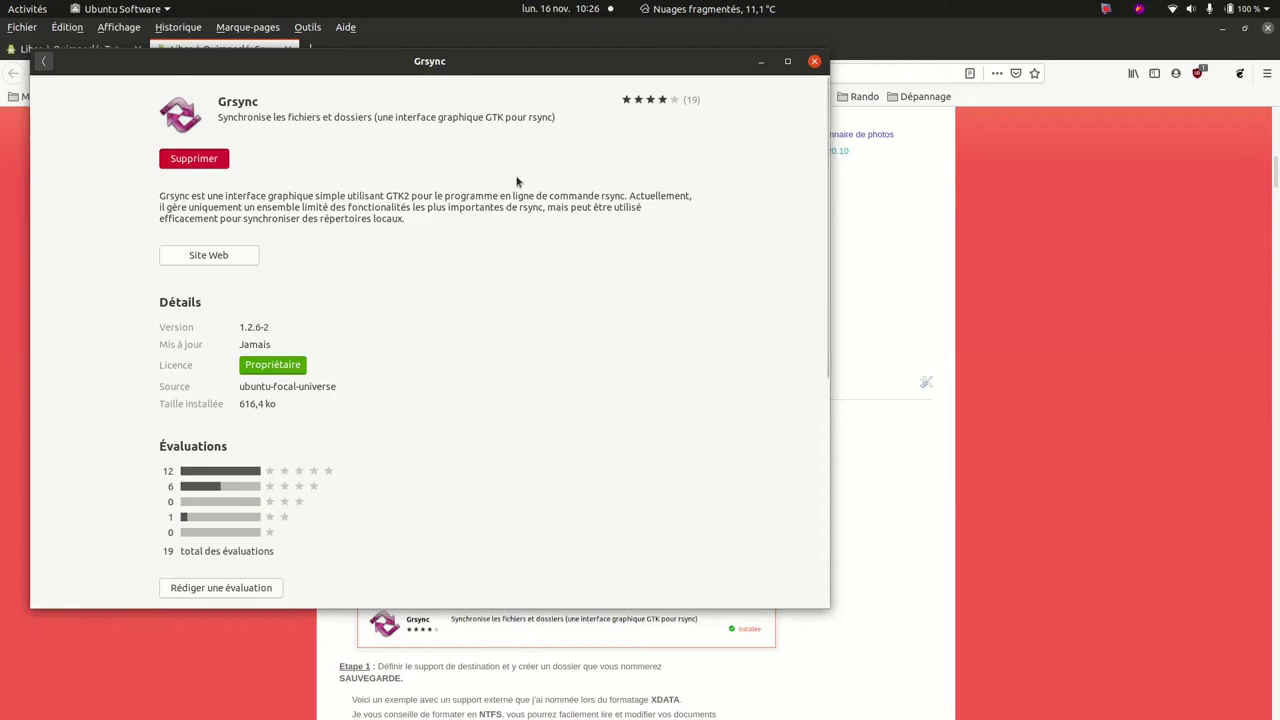
click(815, 62)
Search the installed applications for Grsync, add it to the favourites, and return to the desktop
key(super)
text(grs)
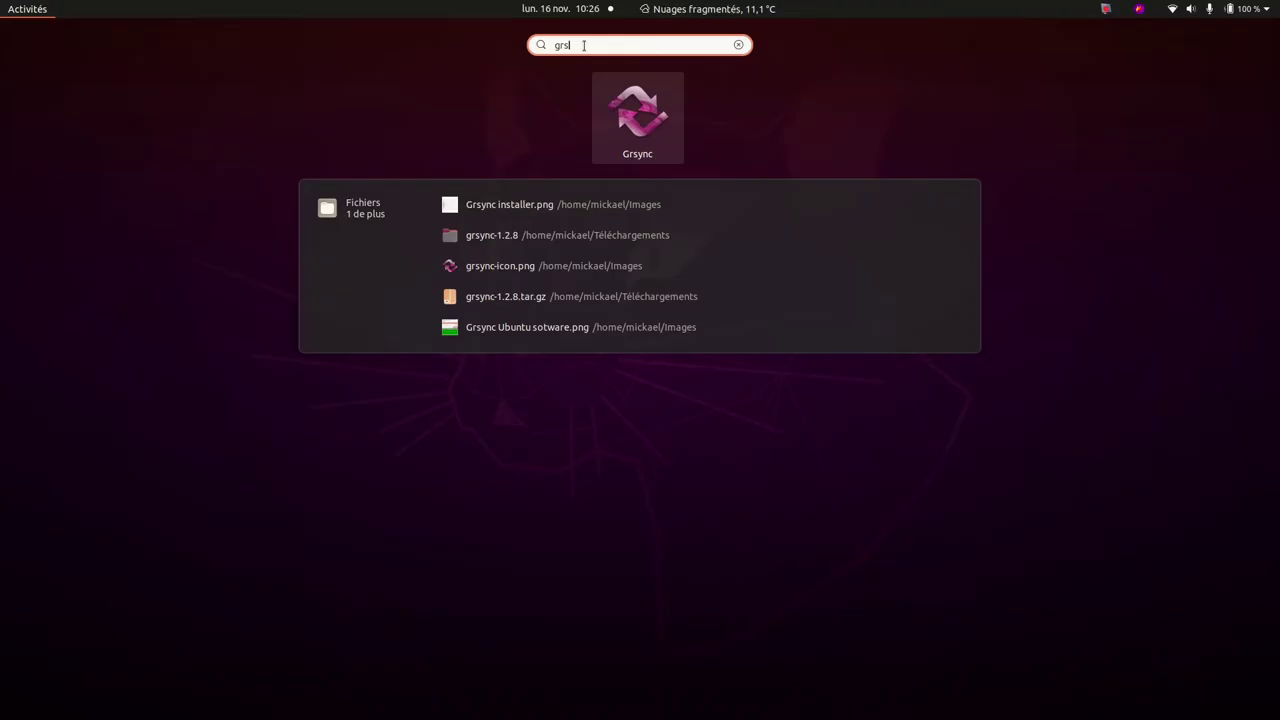
right_click(632, 120)
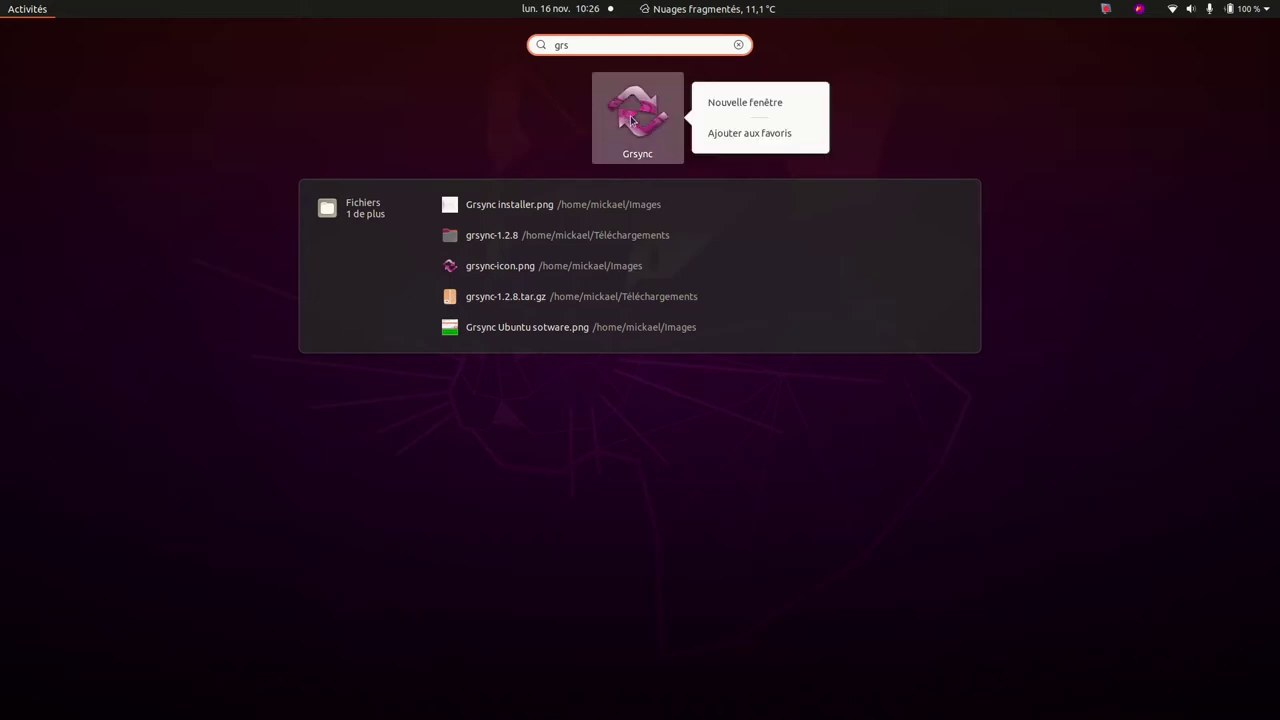
click(746, 135)
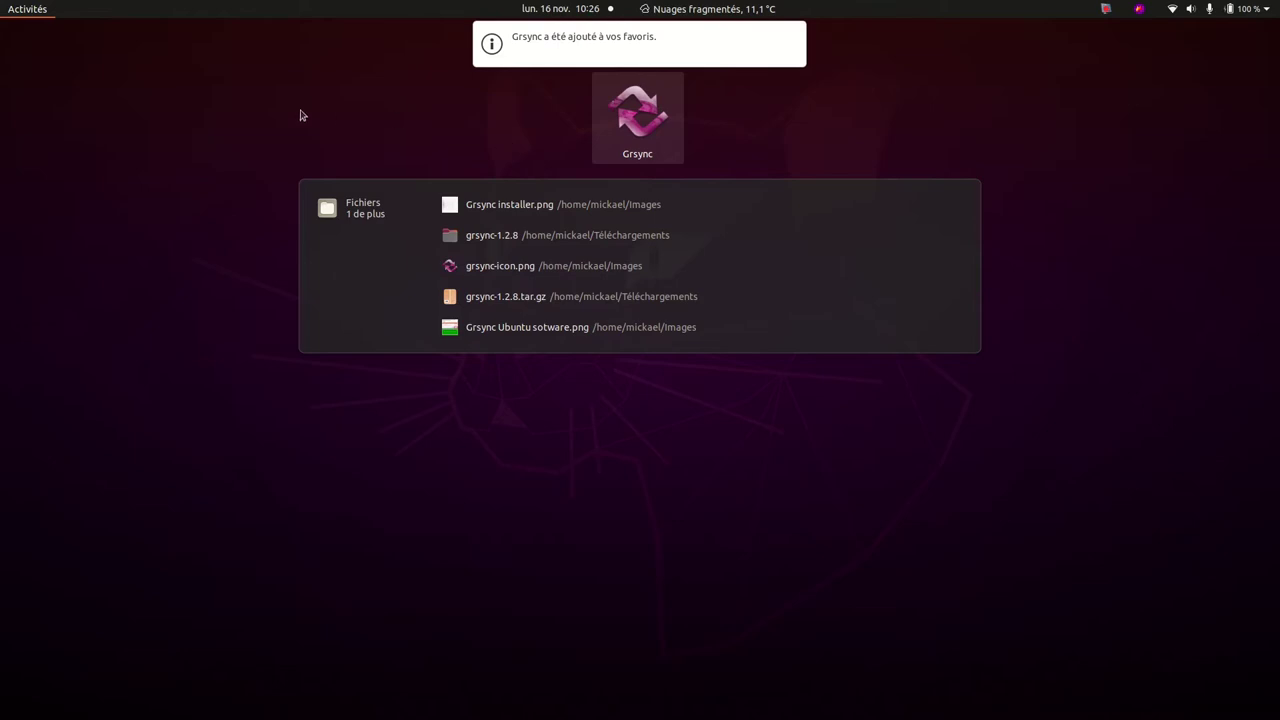
click(34, 12)
Launch Grsync from the favourites and move its window off the main text of the backup article
mouse_move(5, 503)
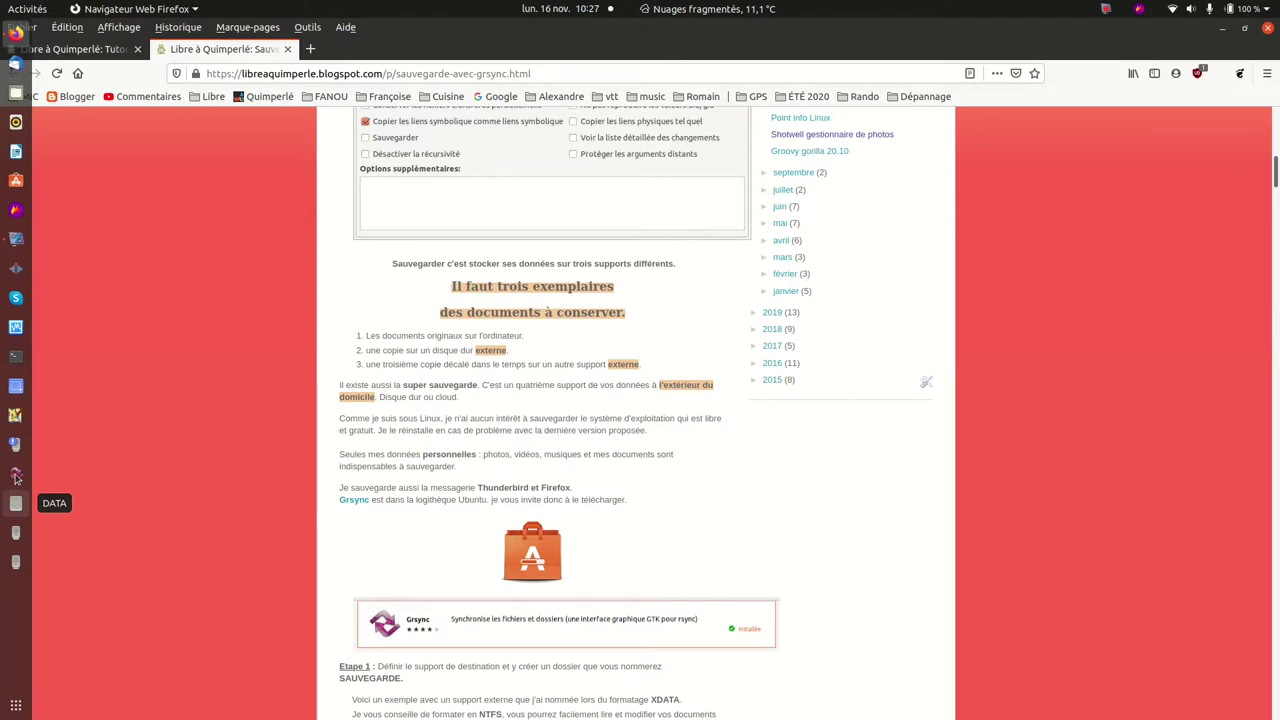
click(15, 476)
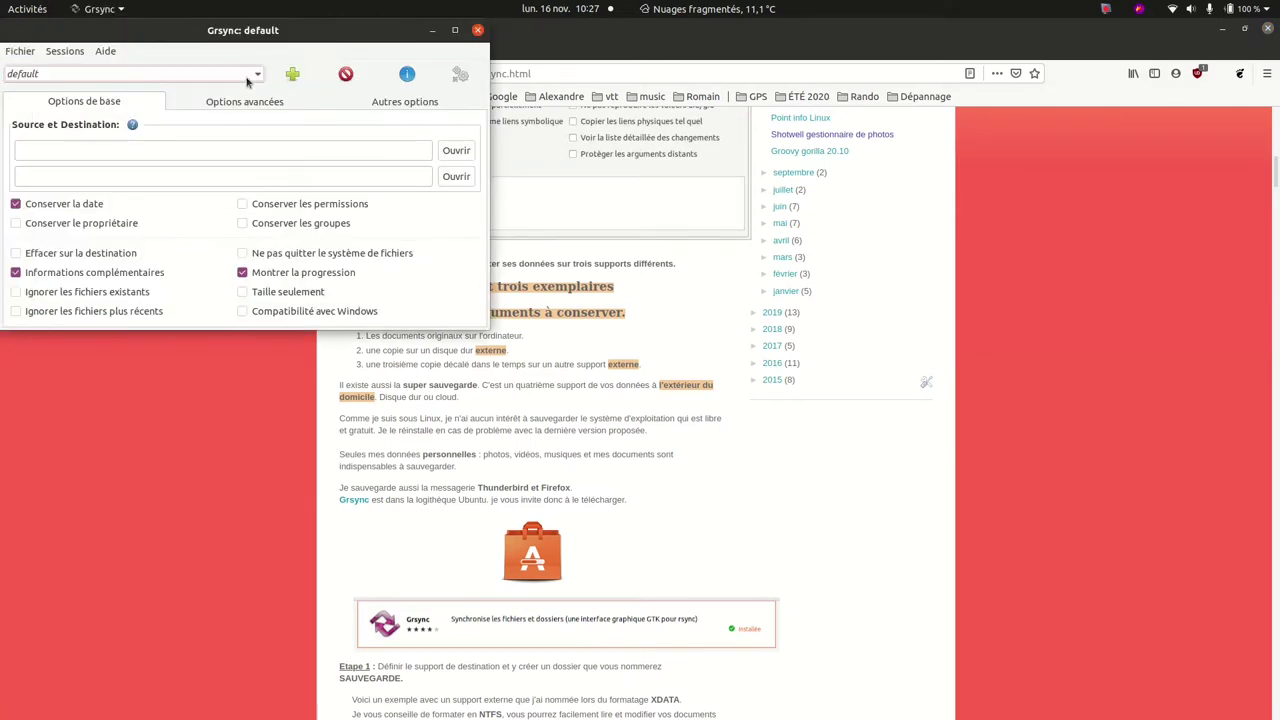
drag(283, 40, 686, 170)
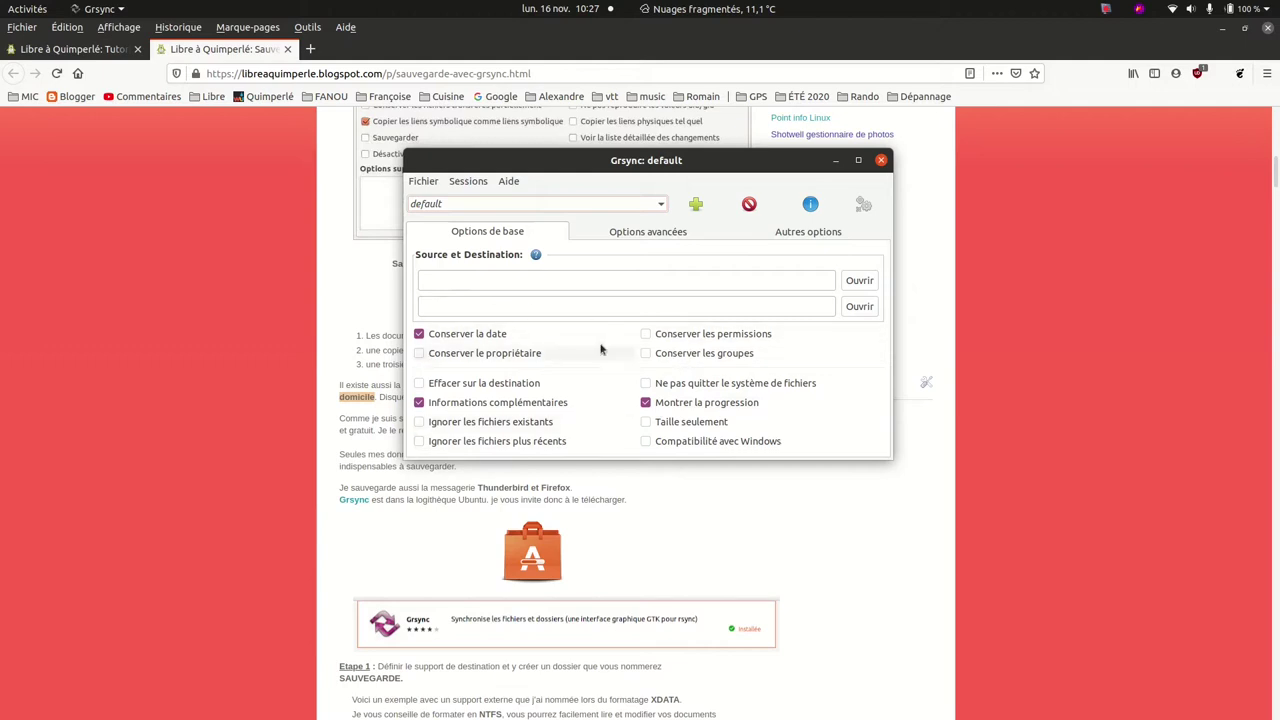
drag(728, 163, 998, 252)
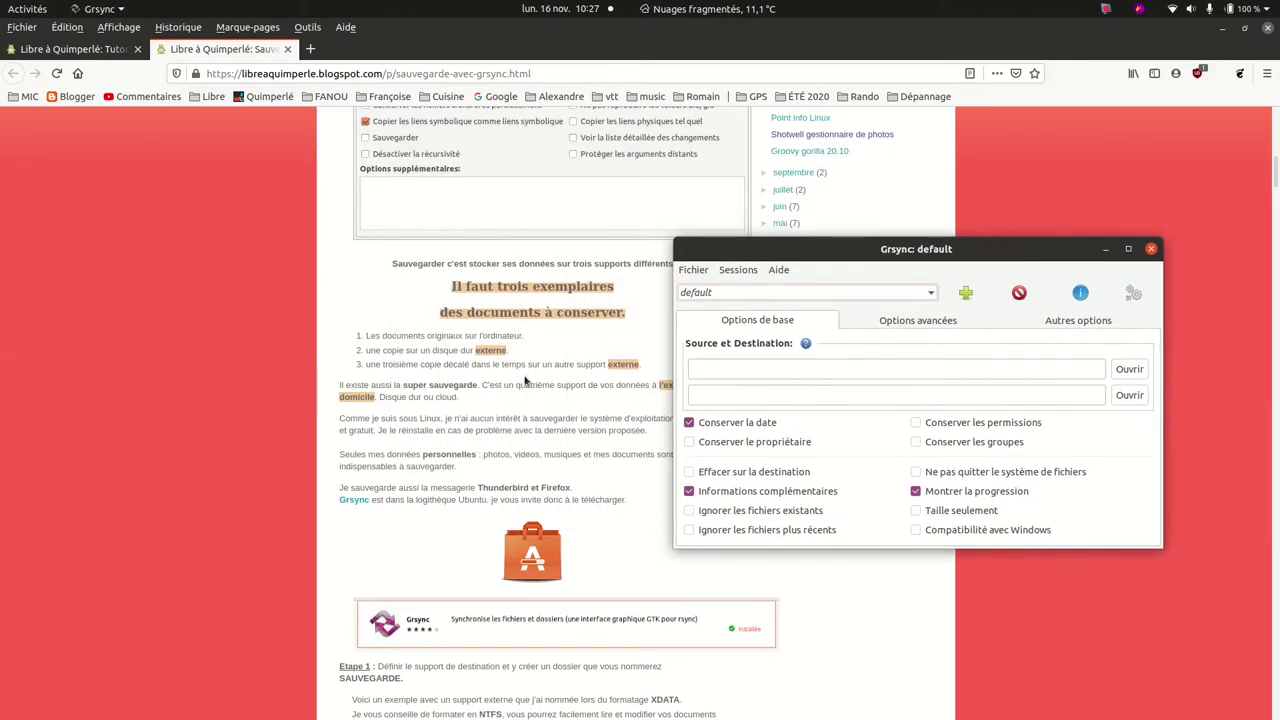
Take a screenshot of the selected area covering both Grsync settings images, basic and advanced, in the web article
scroll(525, 380, up, 5)
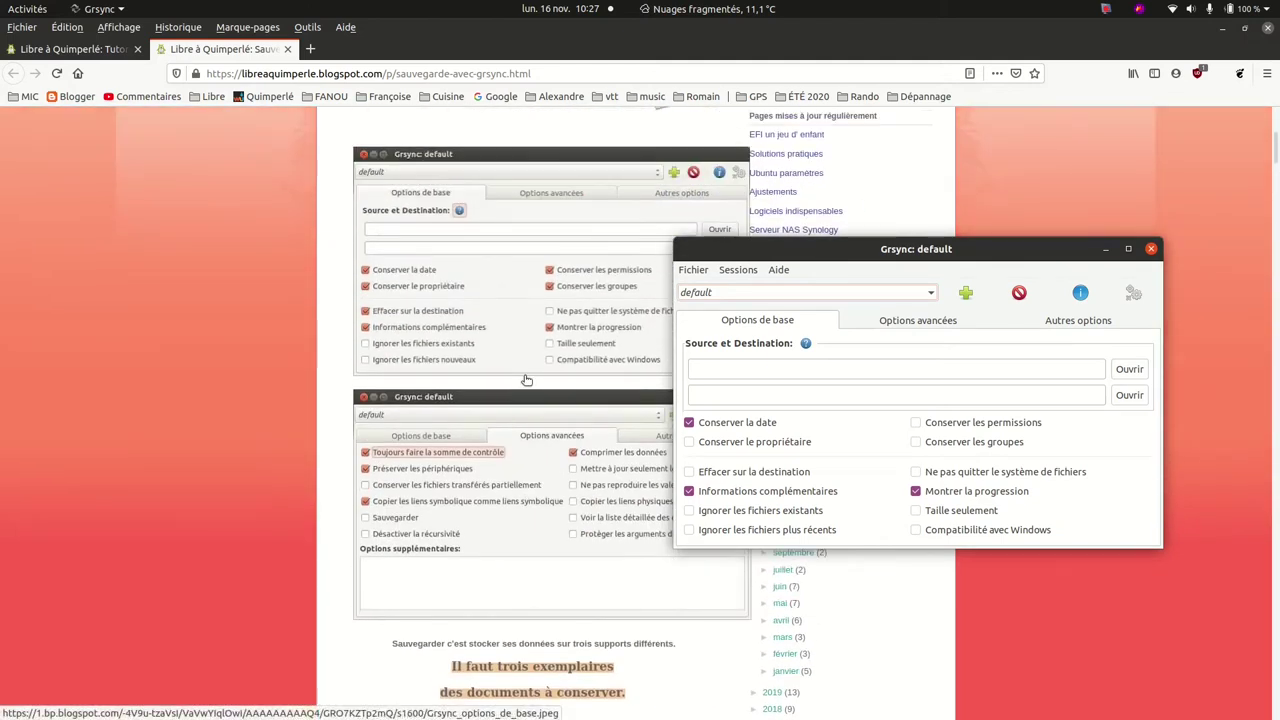
click(277, 297)
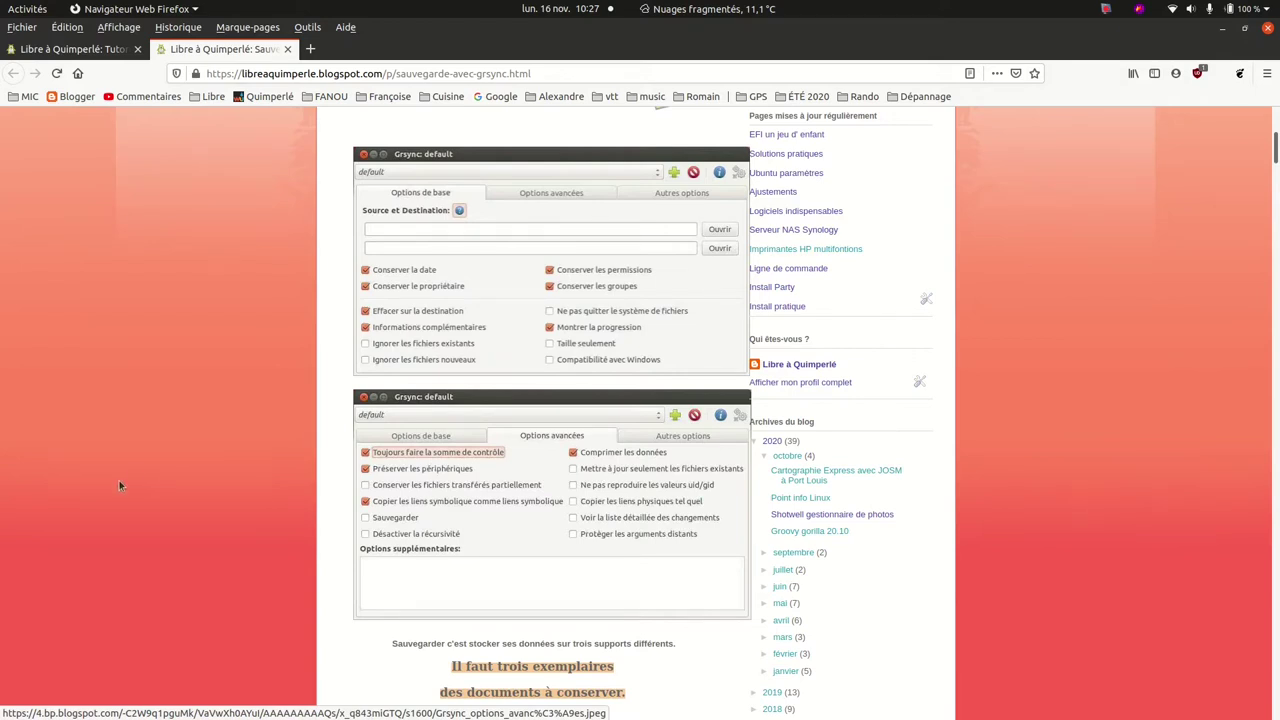
mouse_move(8, 478)
click(16, 387)
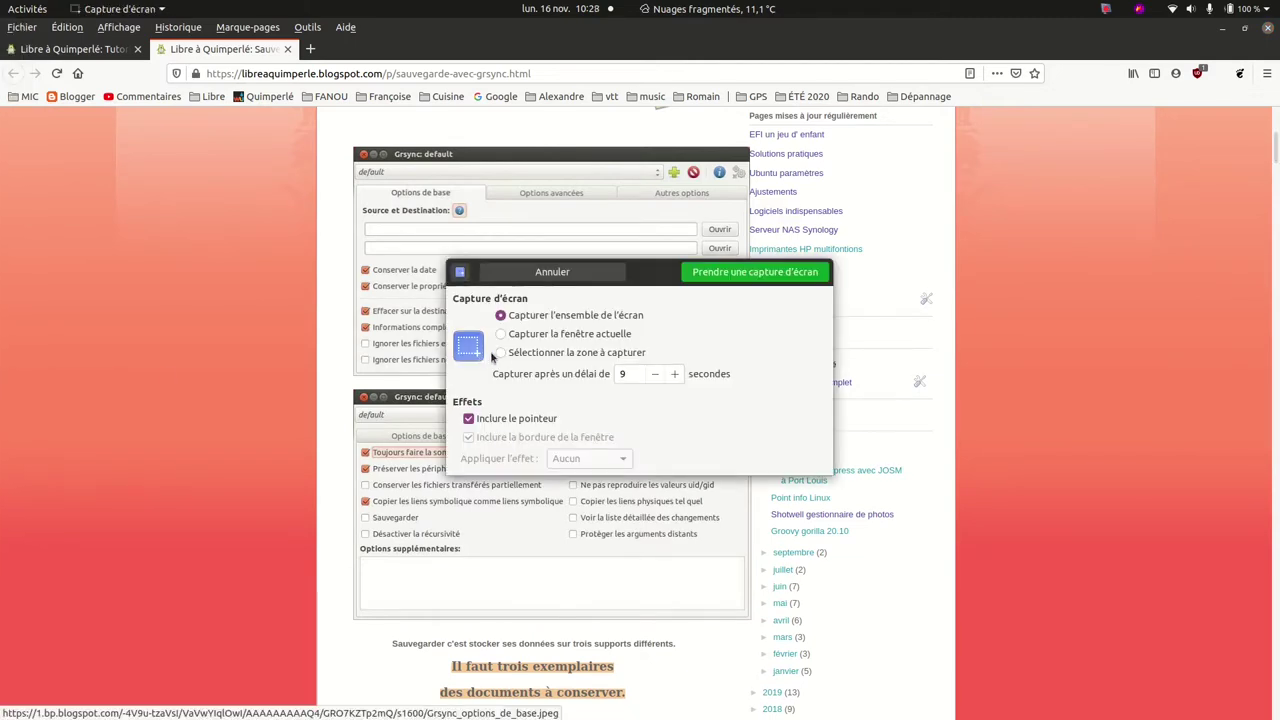
click(500, 353)
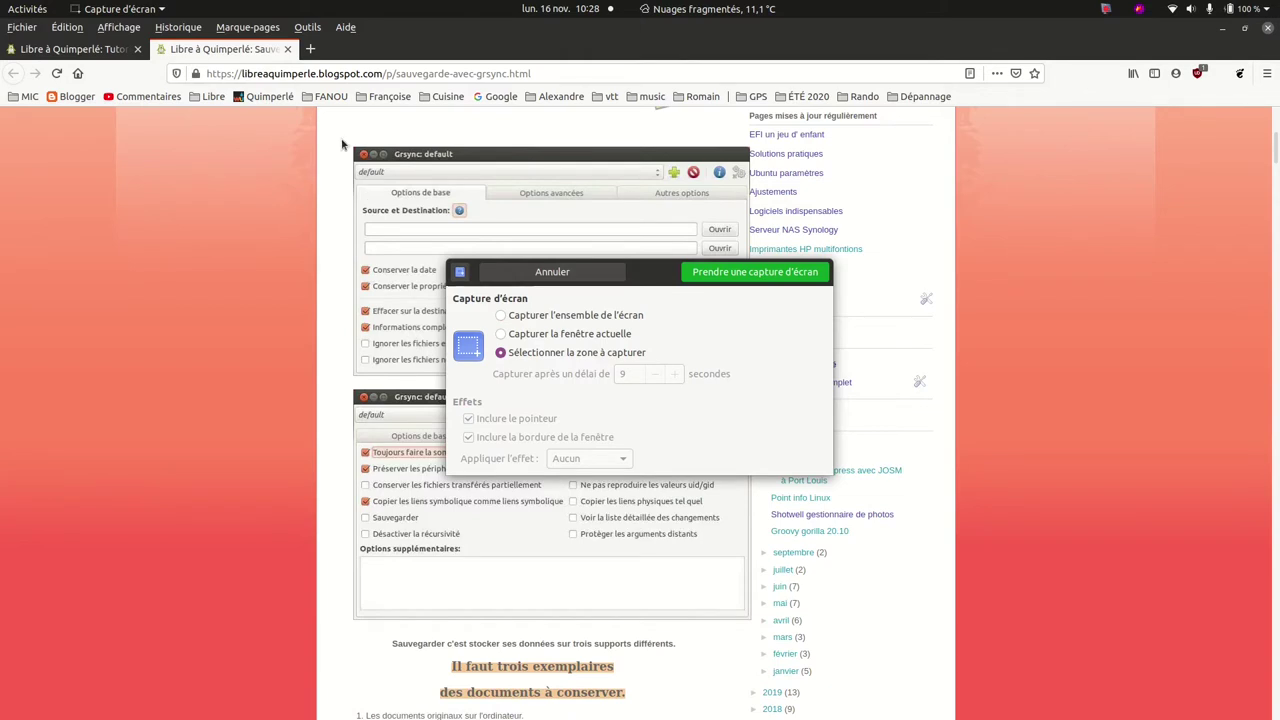
click(733, 273)
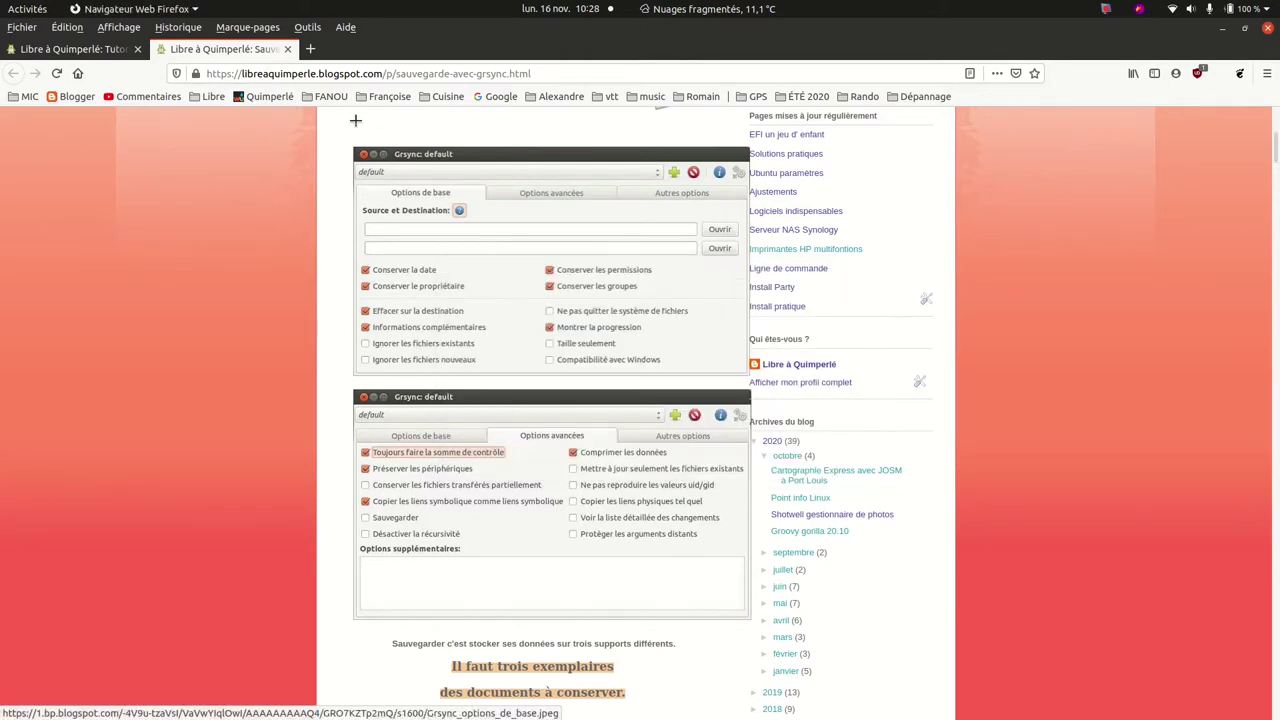
drag(345, 137, 756, 633)
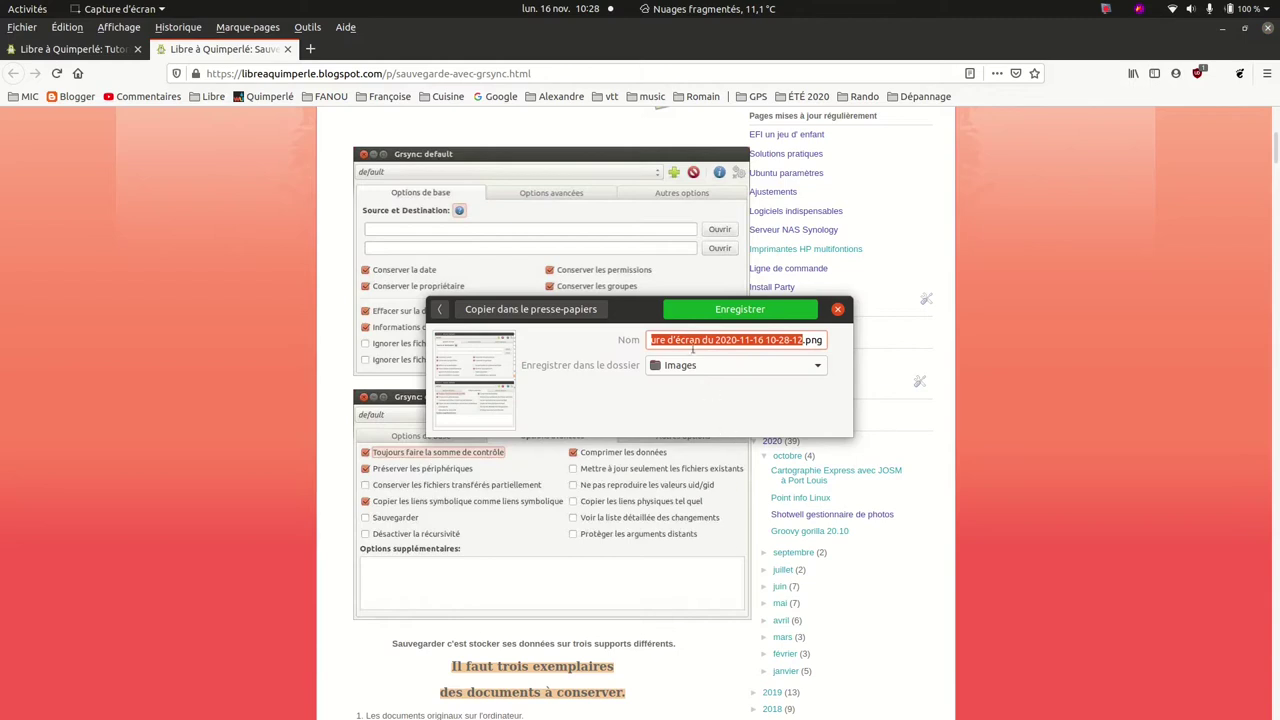
Save the screenshot as "Paramètres Grsync.png" in the Images folder
key(BackSpace)
text(Paramètres Grsync)
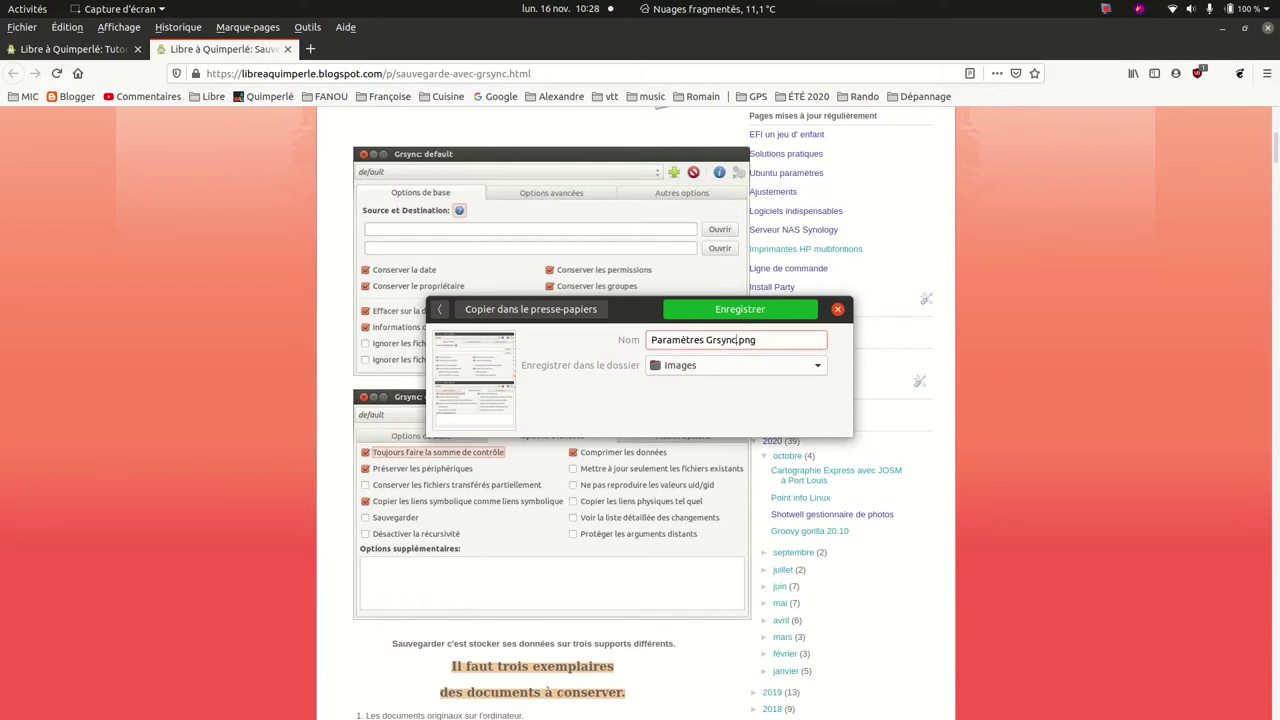
click(740, 310)
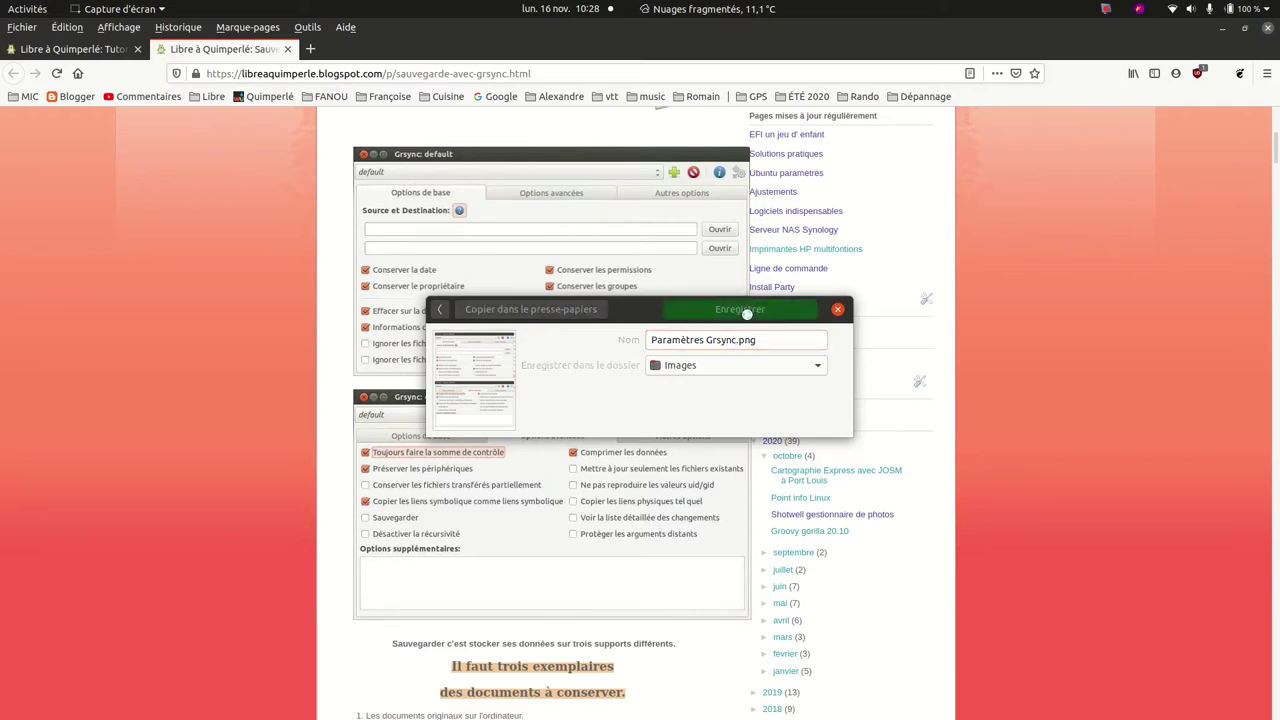
Open Paramètres Grsync.png from the Images folder in the file manager and move the image viewer window aside
mouse_move(2, 232)
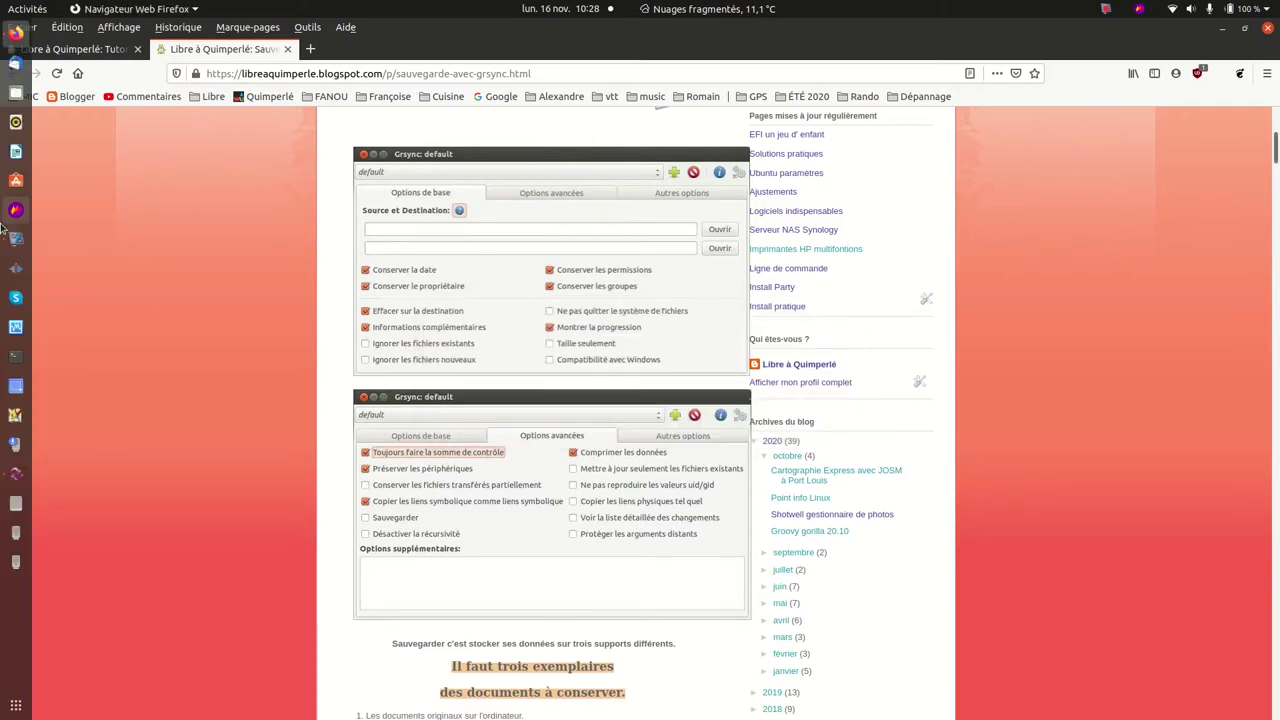
click(17, 95)
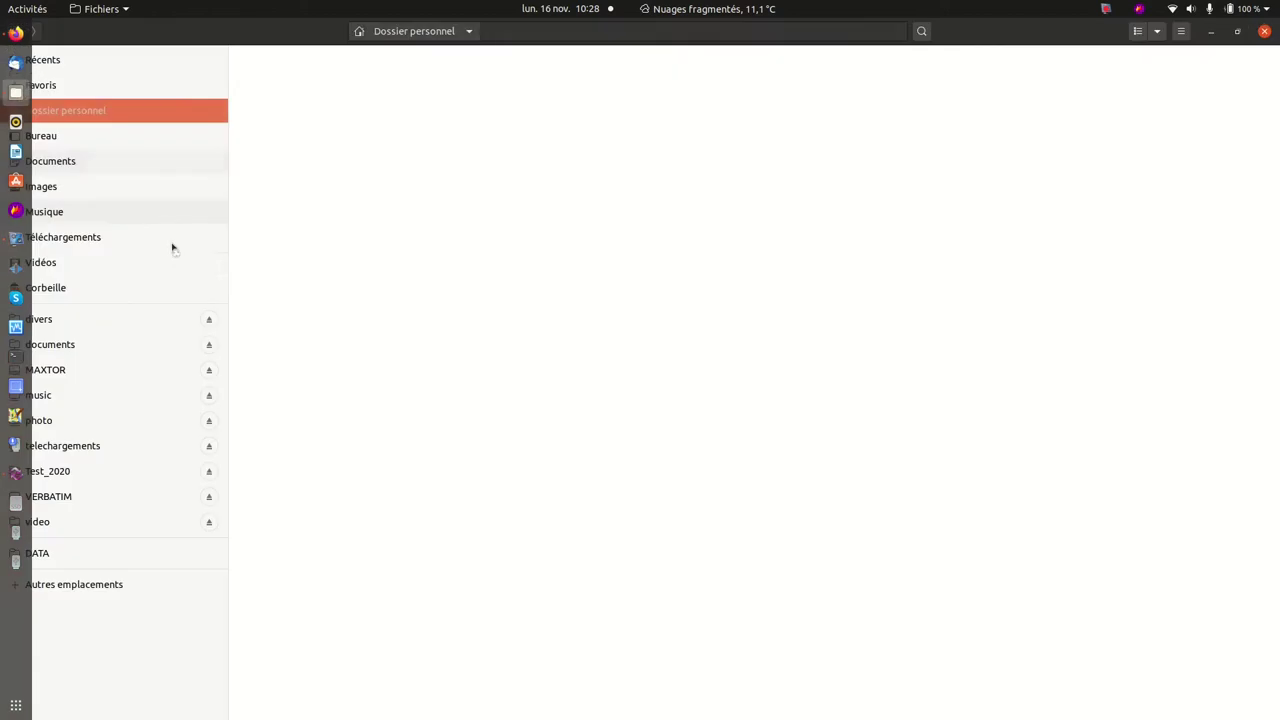
click(85, 186)
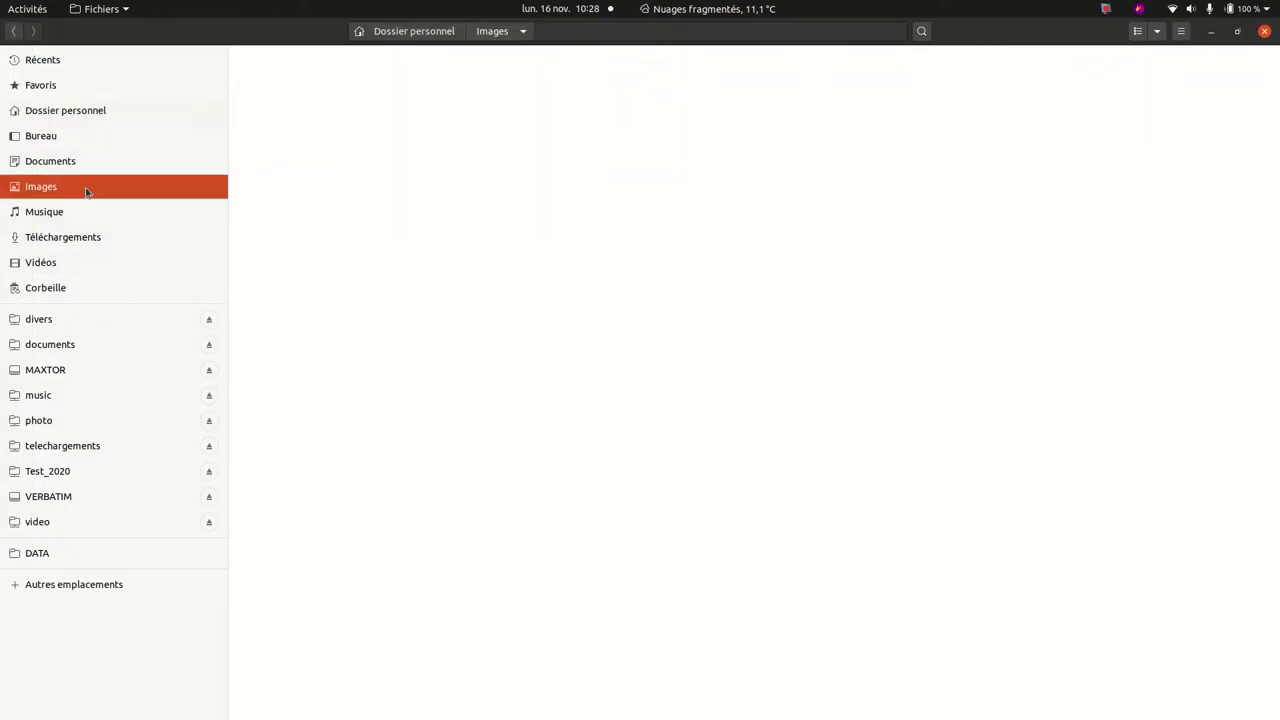
double_click(522, 120)
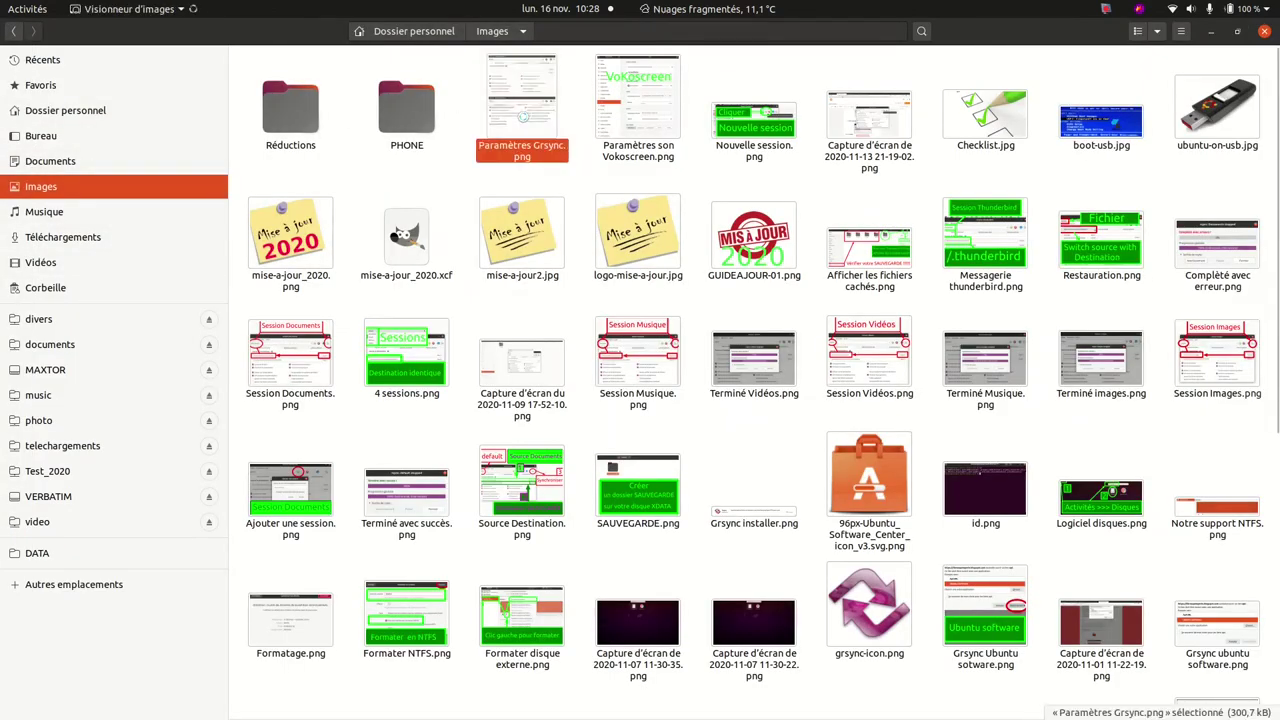
drag(664, 99, 279, 107)
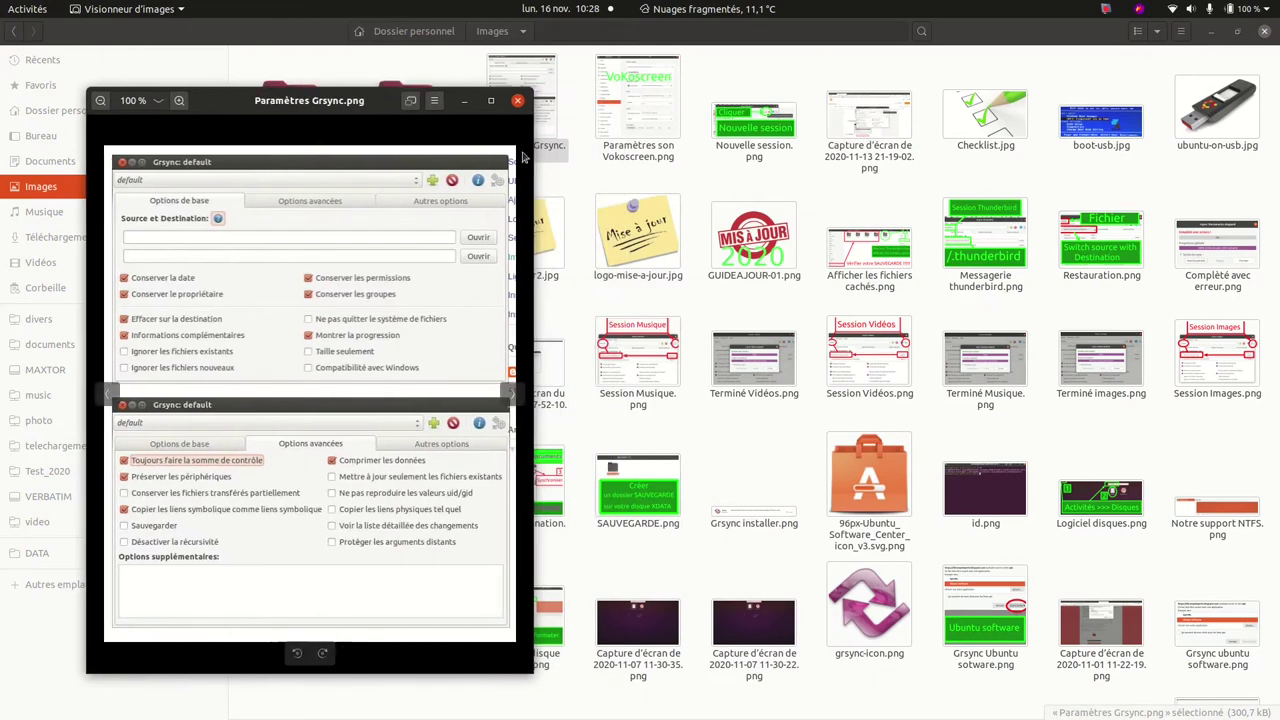
Switch to Grsync and enable Conserver le propriétaire, Effacer sur la destination, Conserver les permissions and Conserver les groupes in the basic options
mouse_move(3, 370)
click(16, 483)
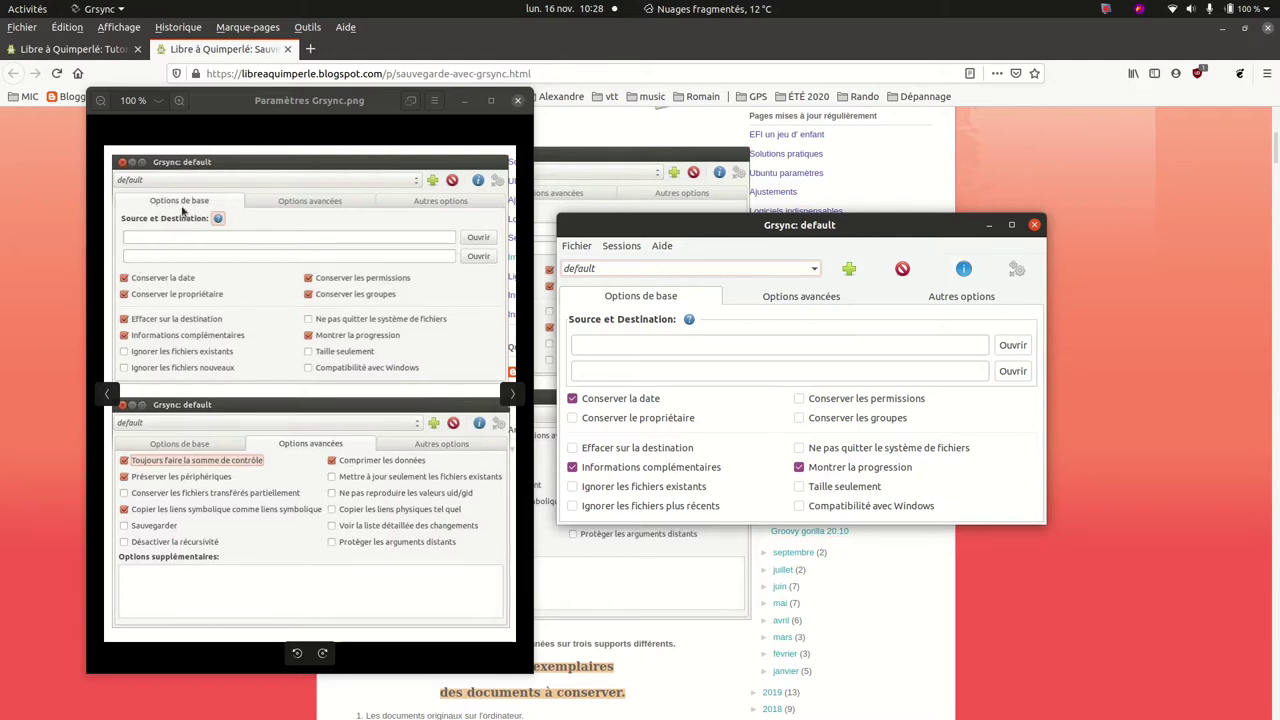
click(573, 418)
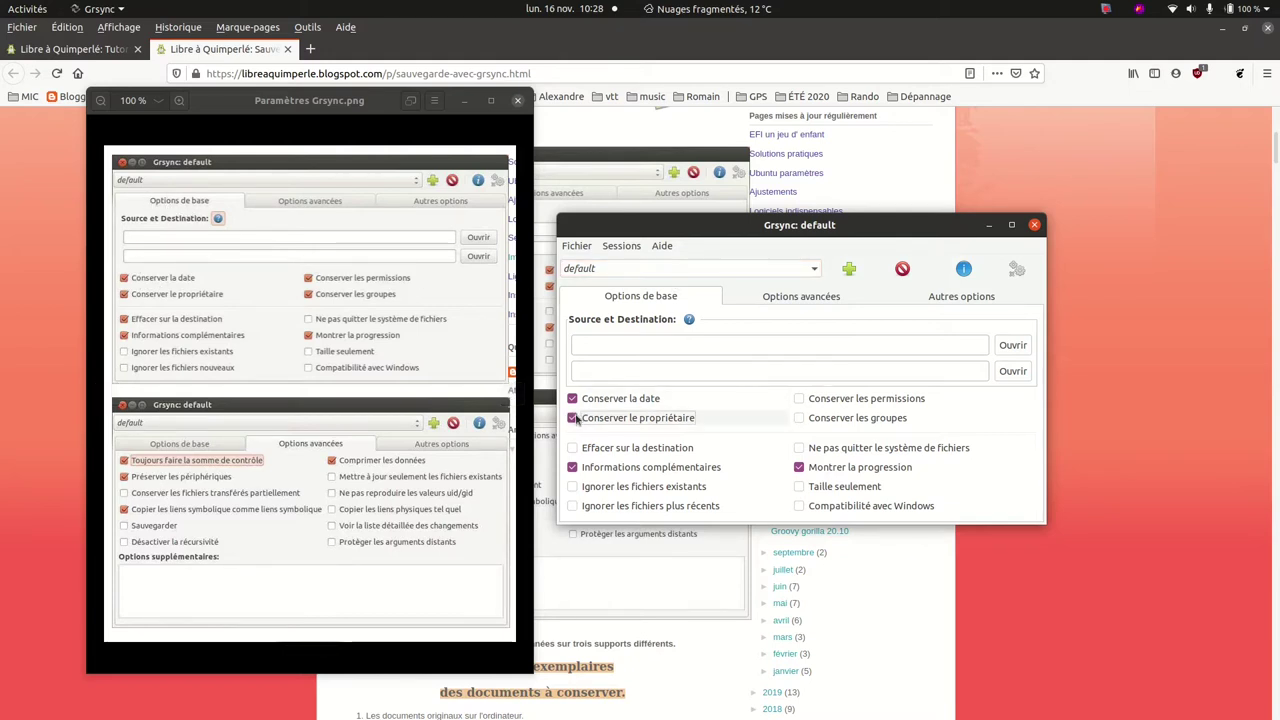
click(574, 448)
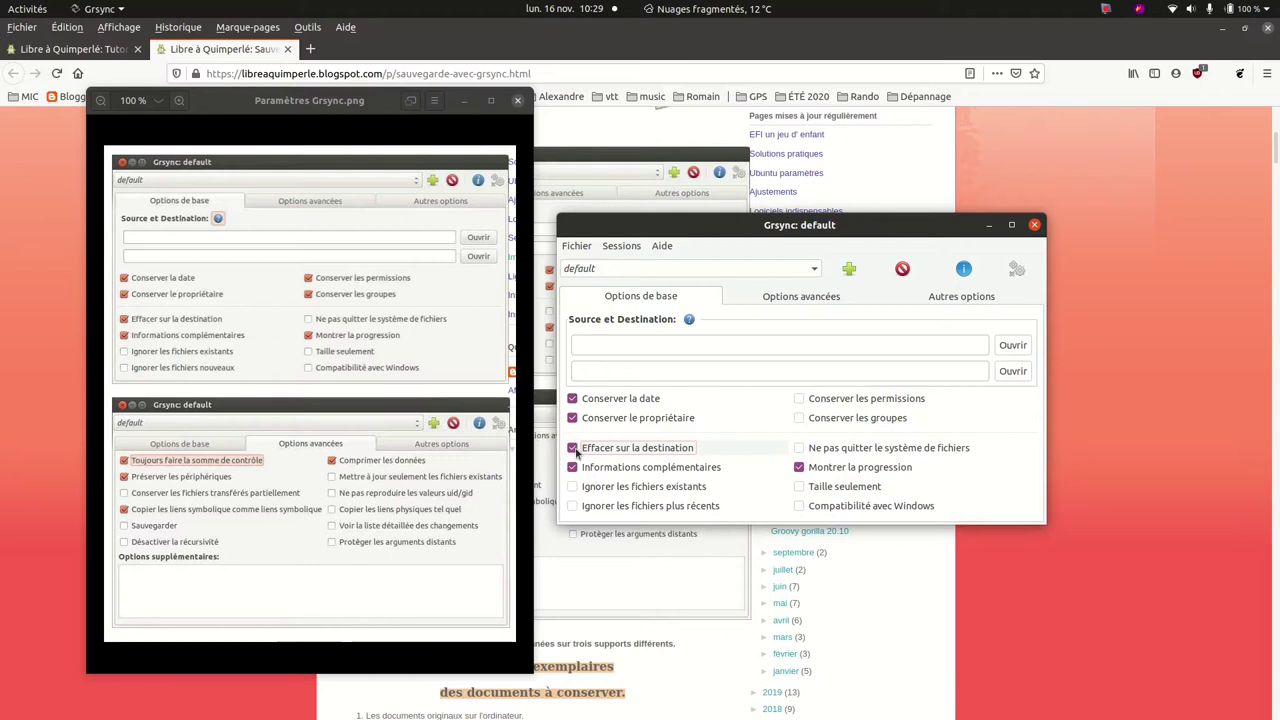
click(815, 397)
click(797, 419)
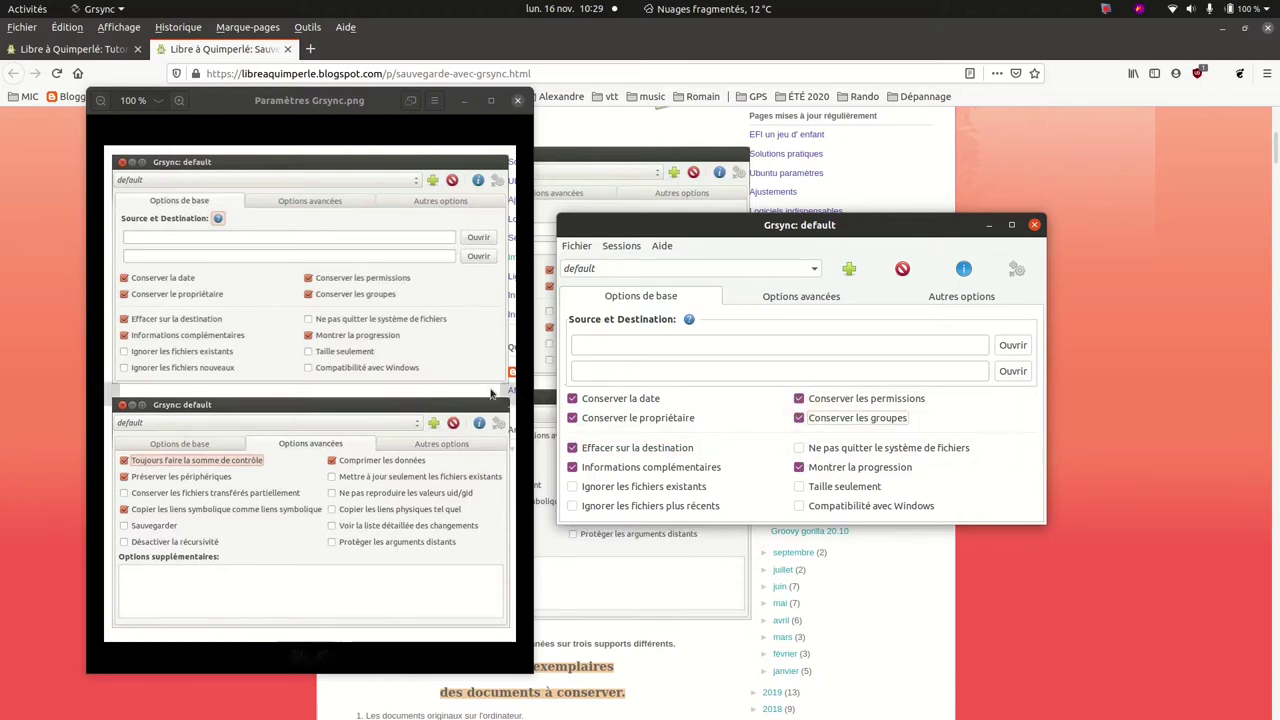
In the advanced options, enable Toujours faire la somme de contrôle, Préserver les périphériques and Copier les liens symbolique comme liens symbolique
click(771, 297)
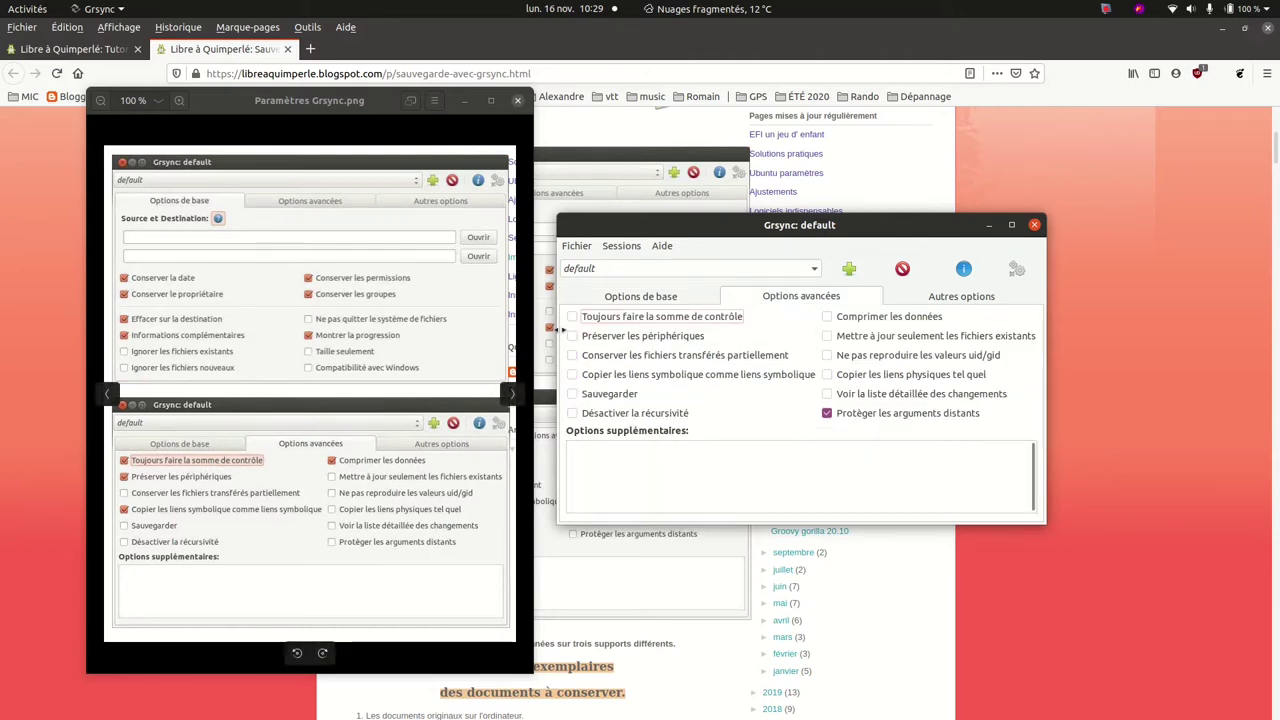
click(573, 317)
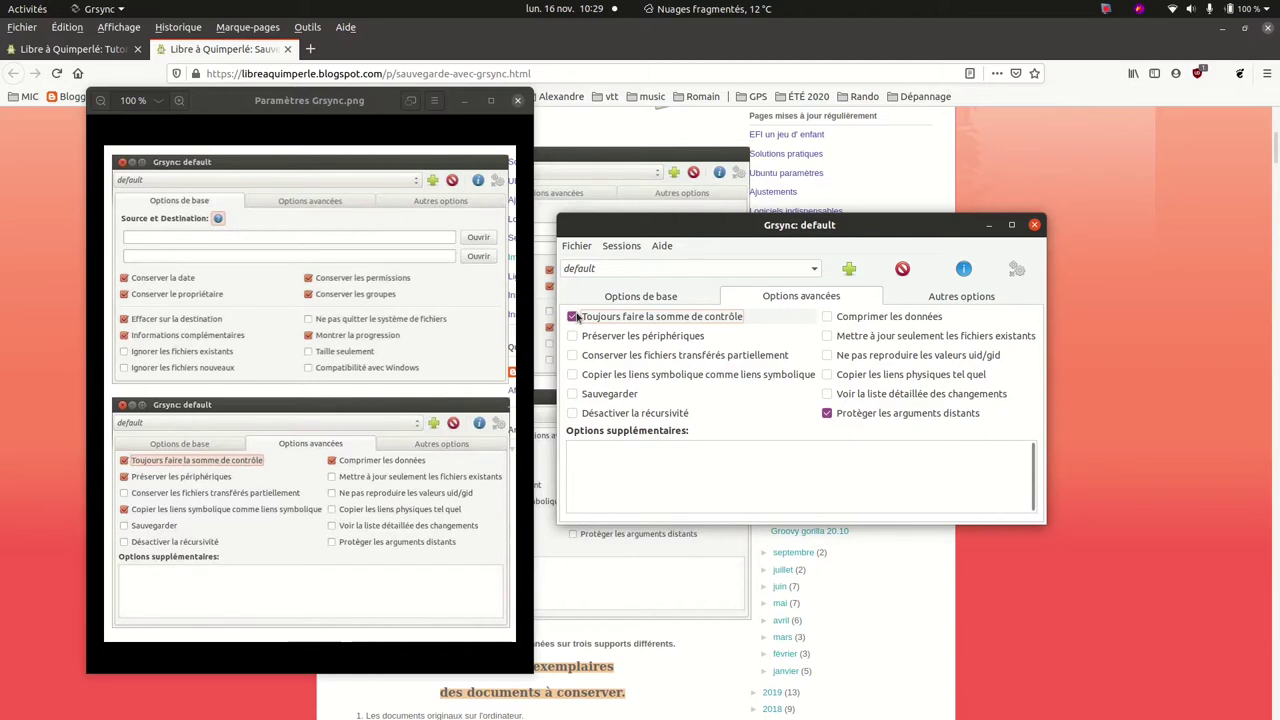
click(572, 336)
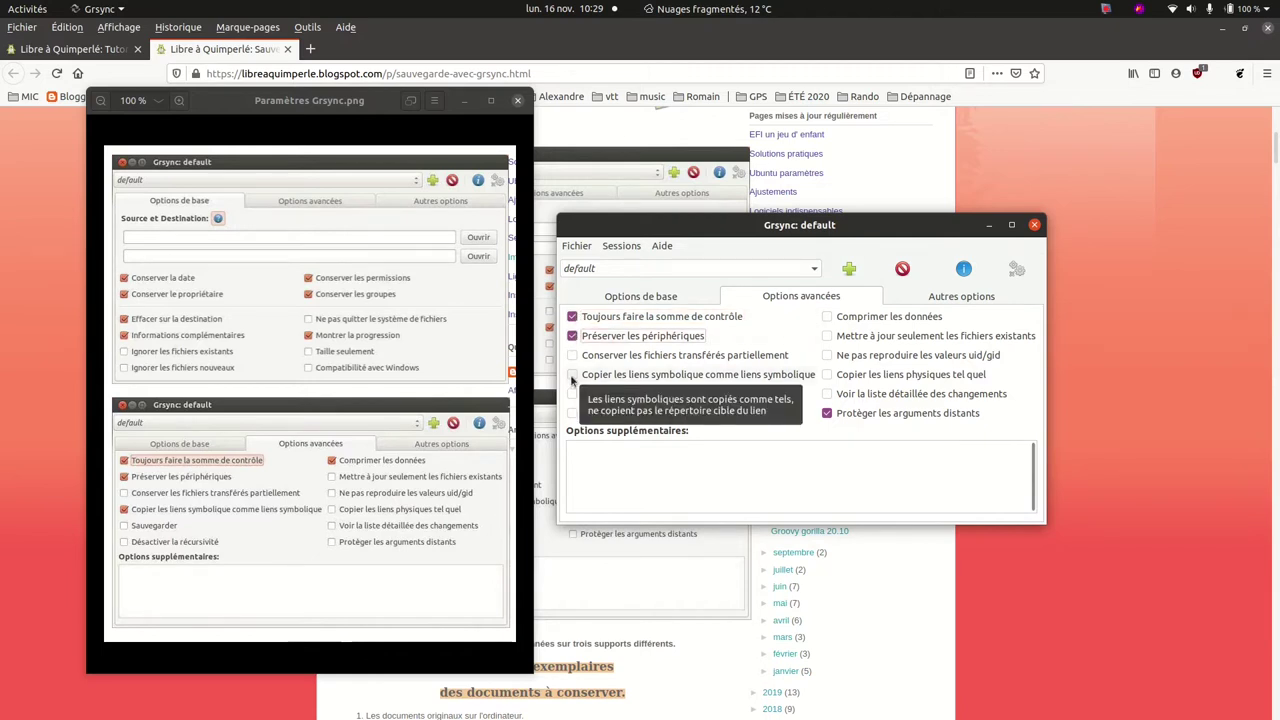
click(573, 376)
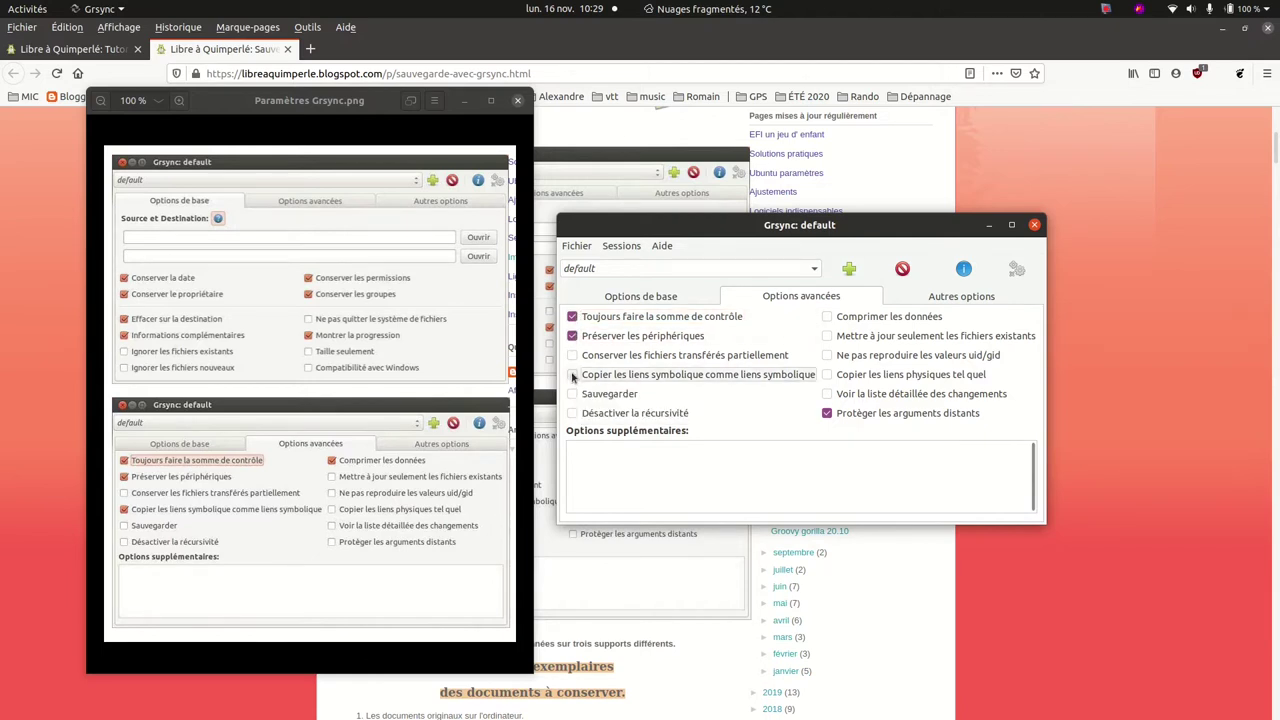
Enable Comprimer les données and disable Protèger les arguments distants, returning to the basic options
click(828, 317)
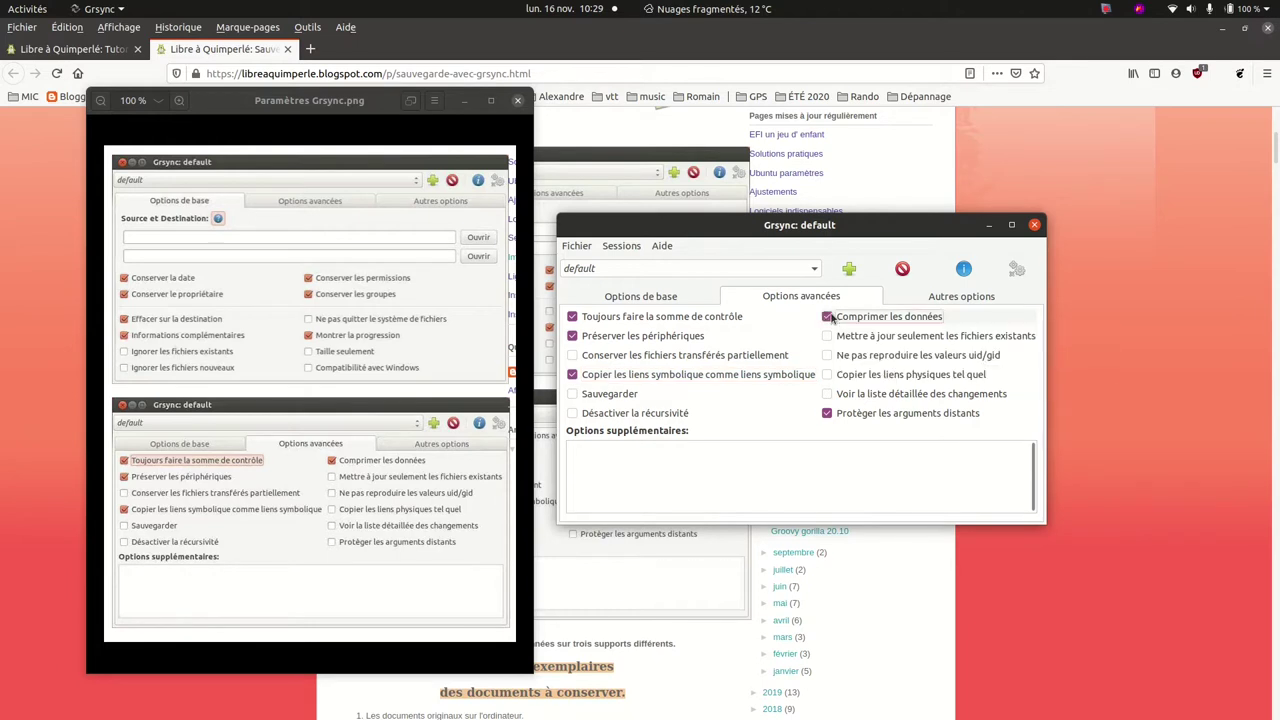
click(828, 414)
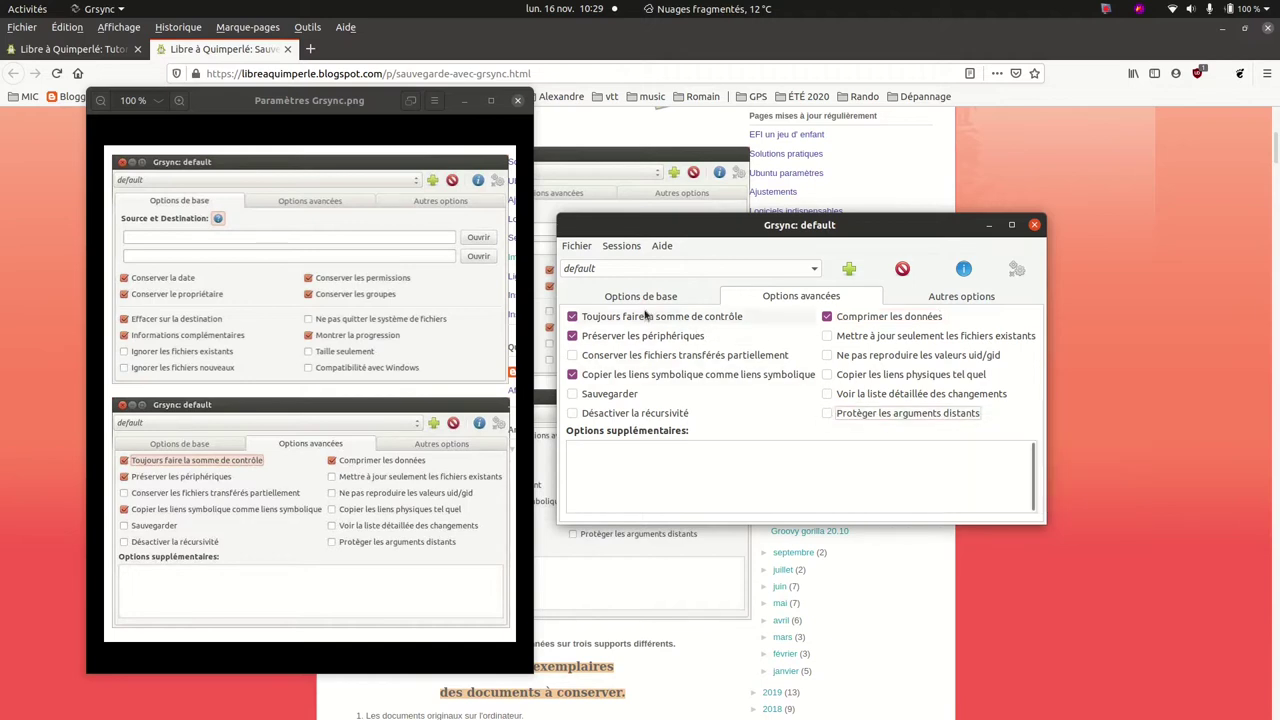
click(640, 294)
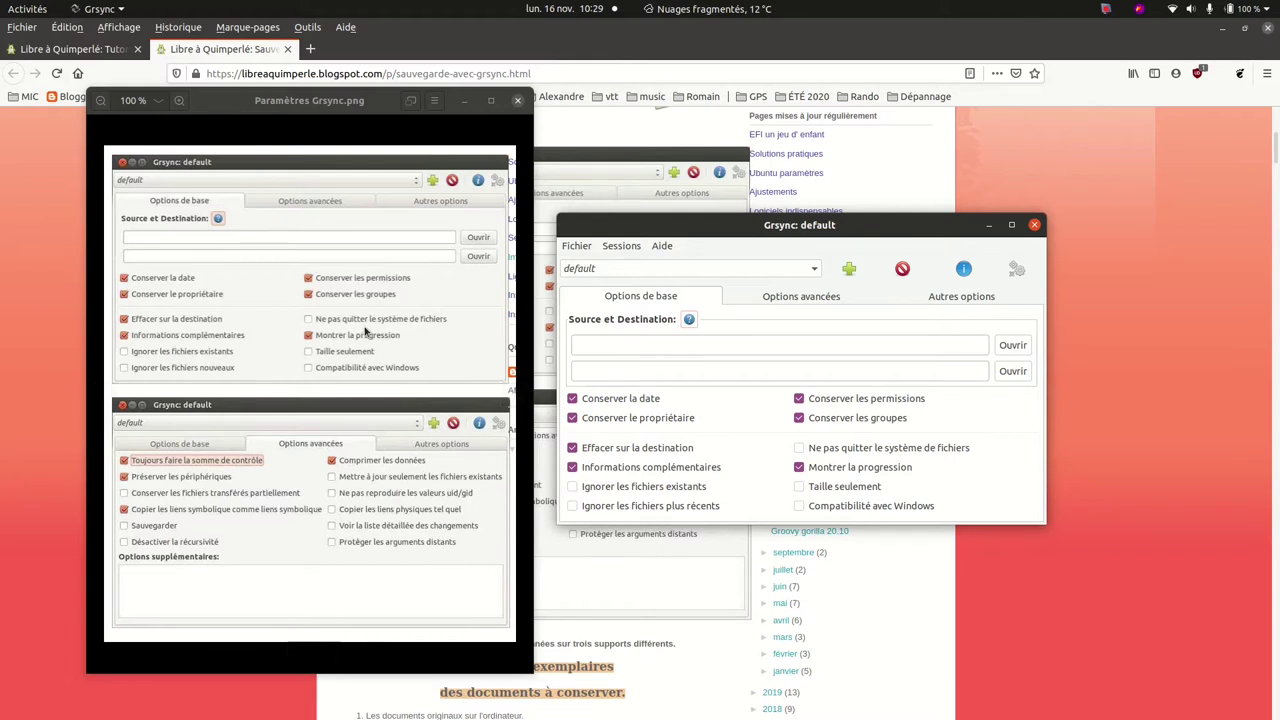
click(689, 401)
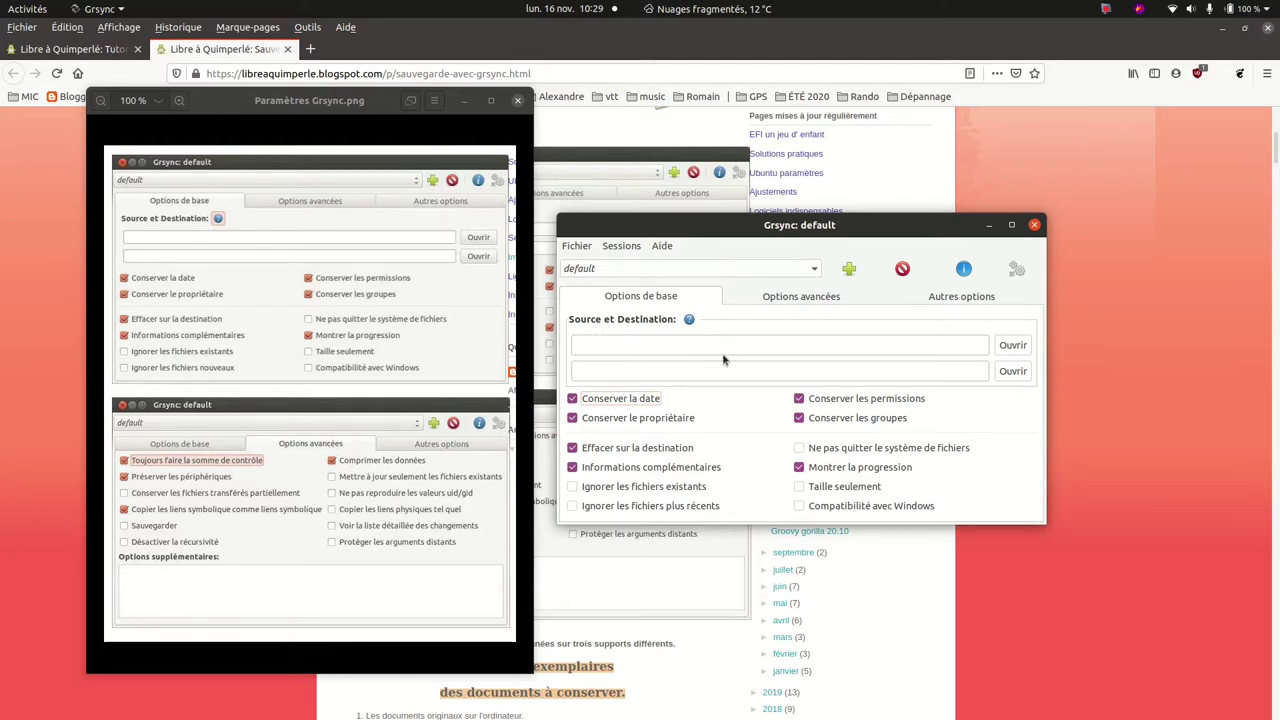
Set the Grsync source to the Documents folder in the home directory
click(1012, 345)
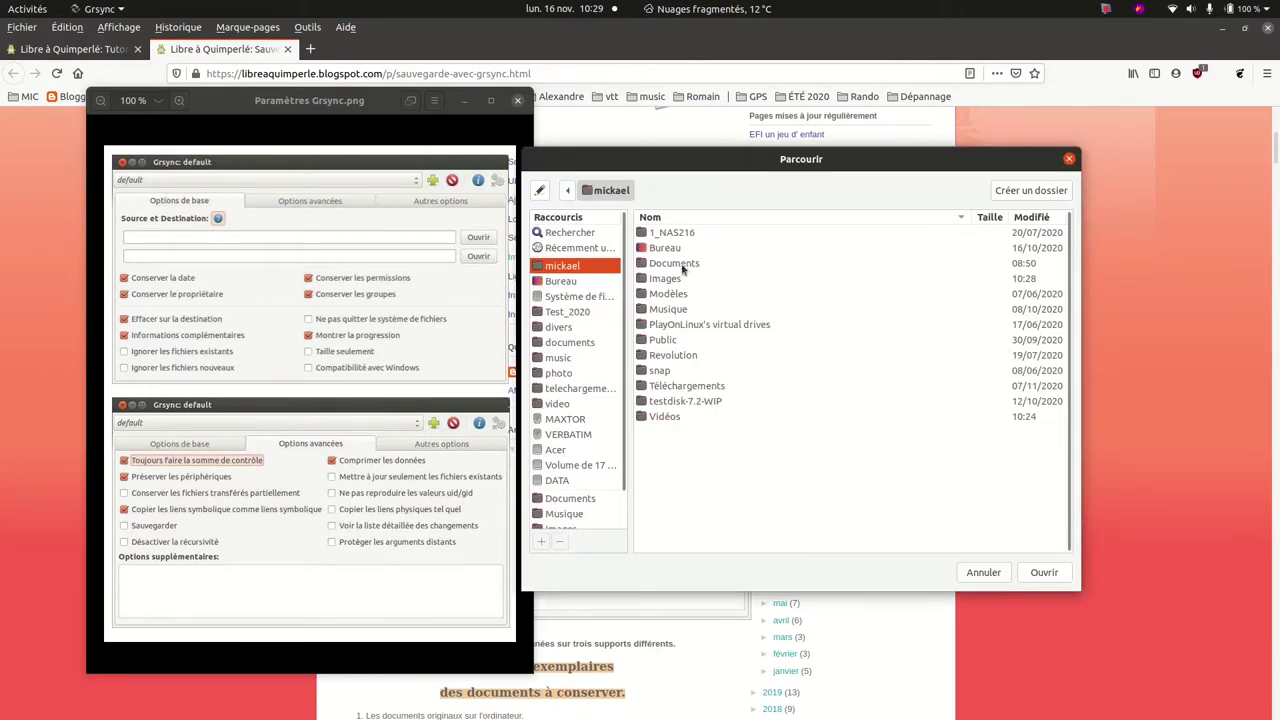
click(683, 266)
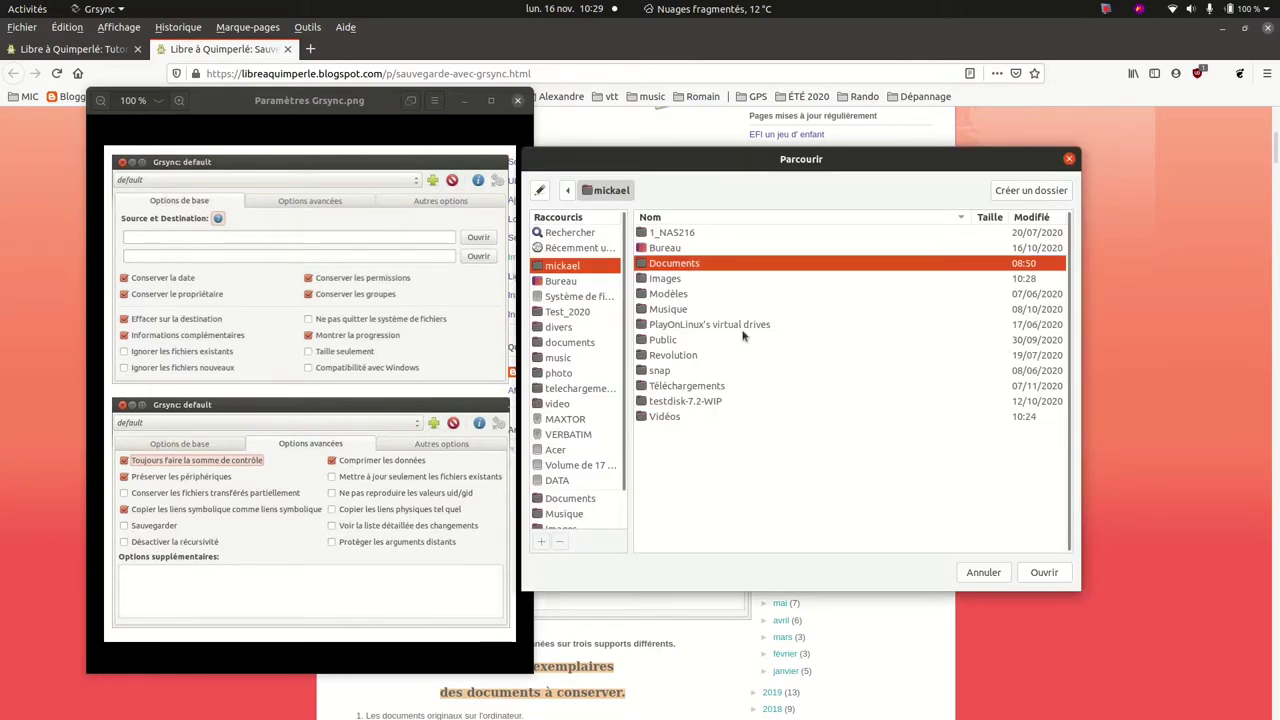
click(1043, 572)
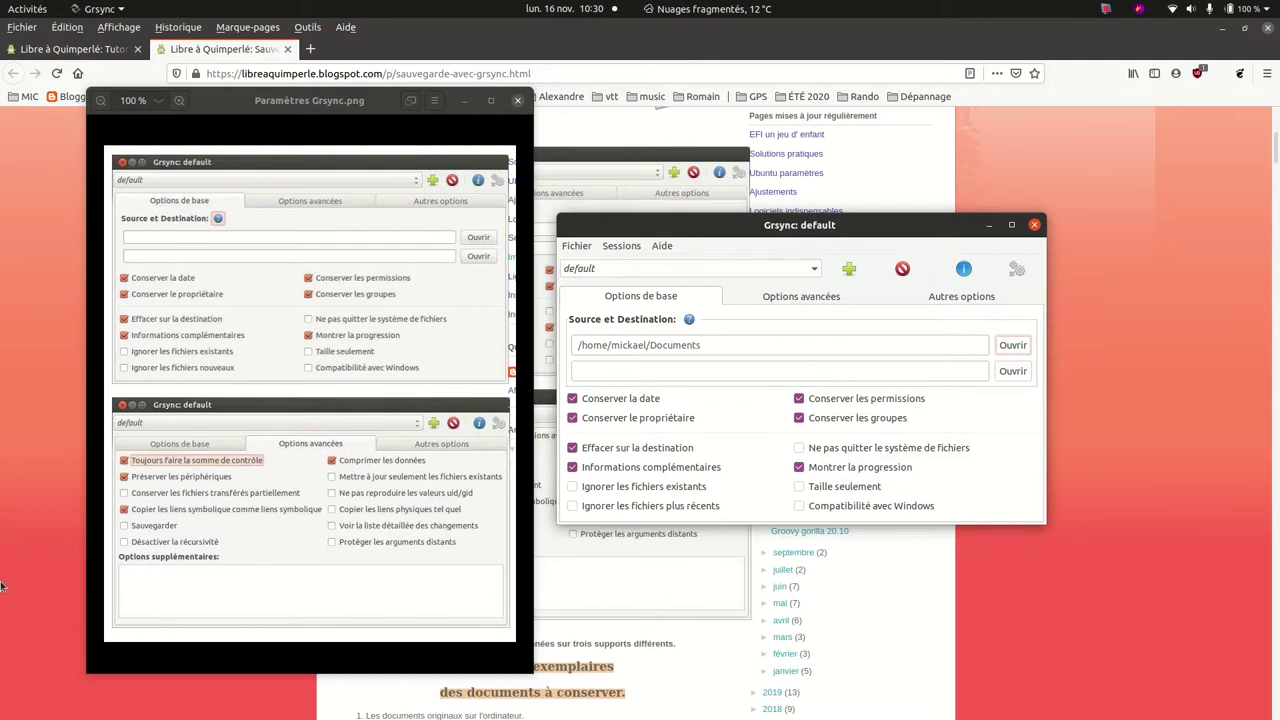
Switch to the Disques application and select the 31 GB USB drive
mouse_move(2, 586)
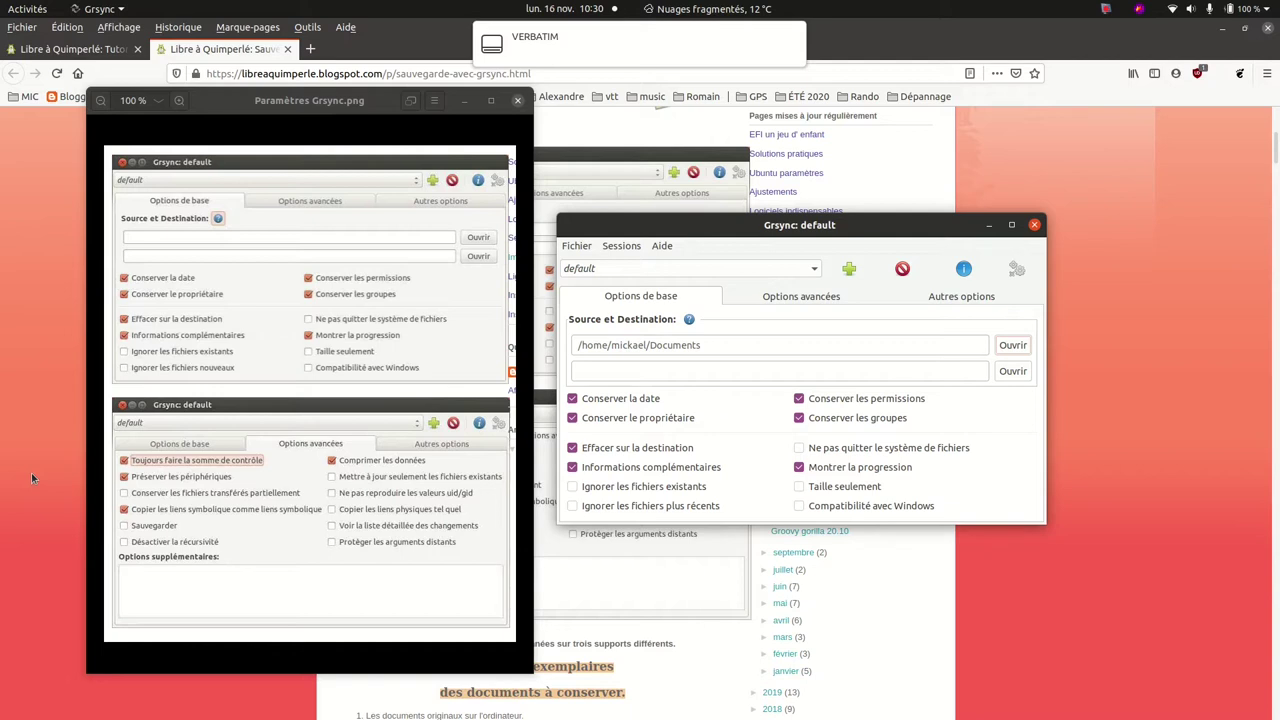
mouse_move(2, 321)
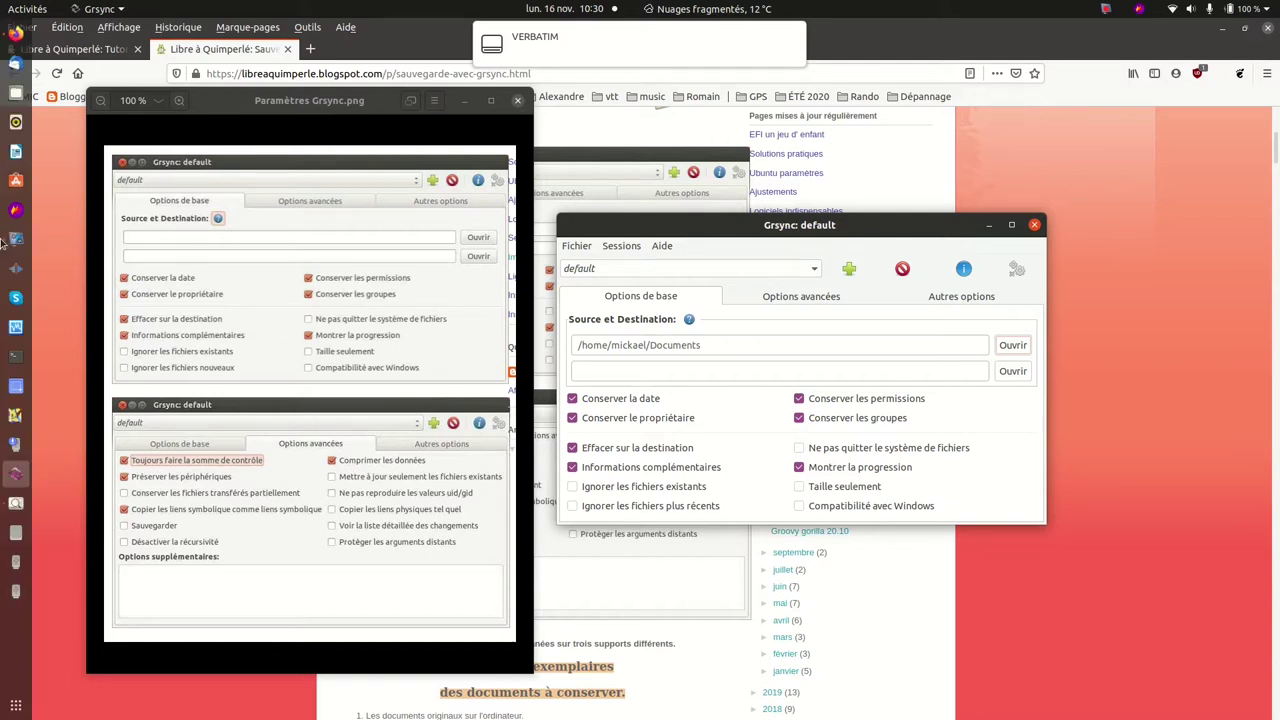
click(15, 15)
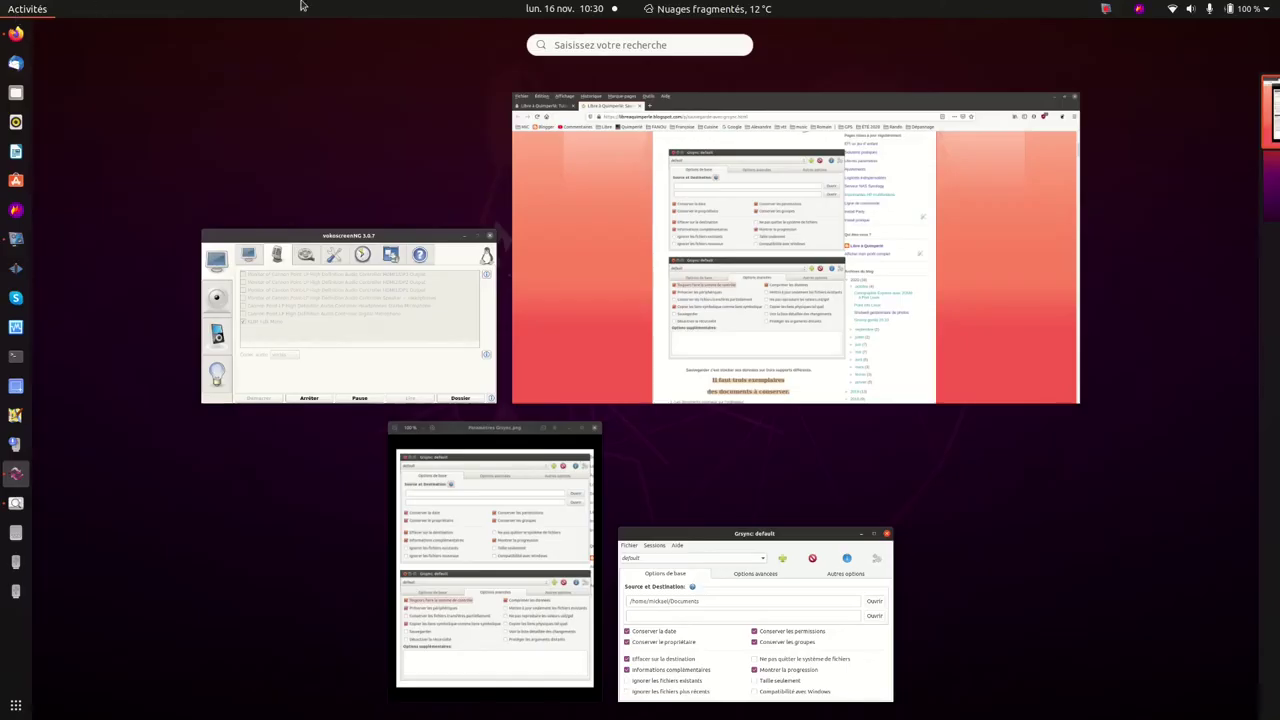
text(disqu)
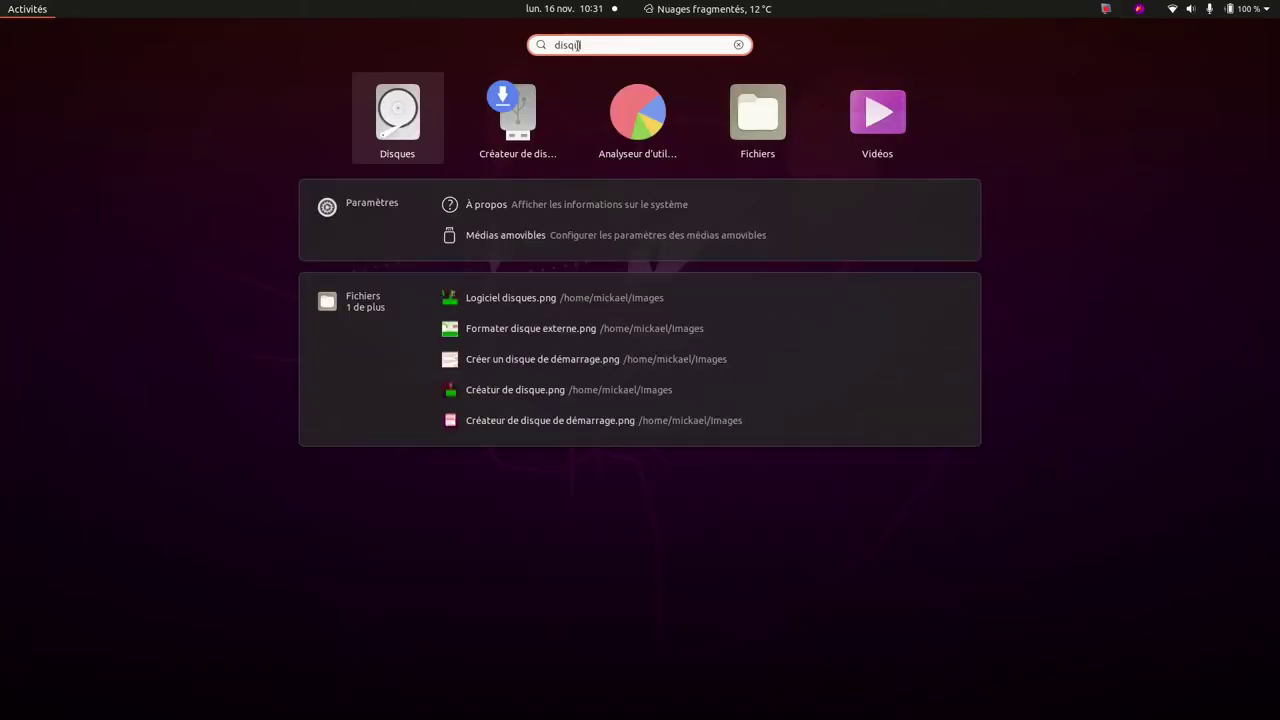
click(397, 116)
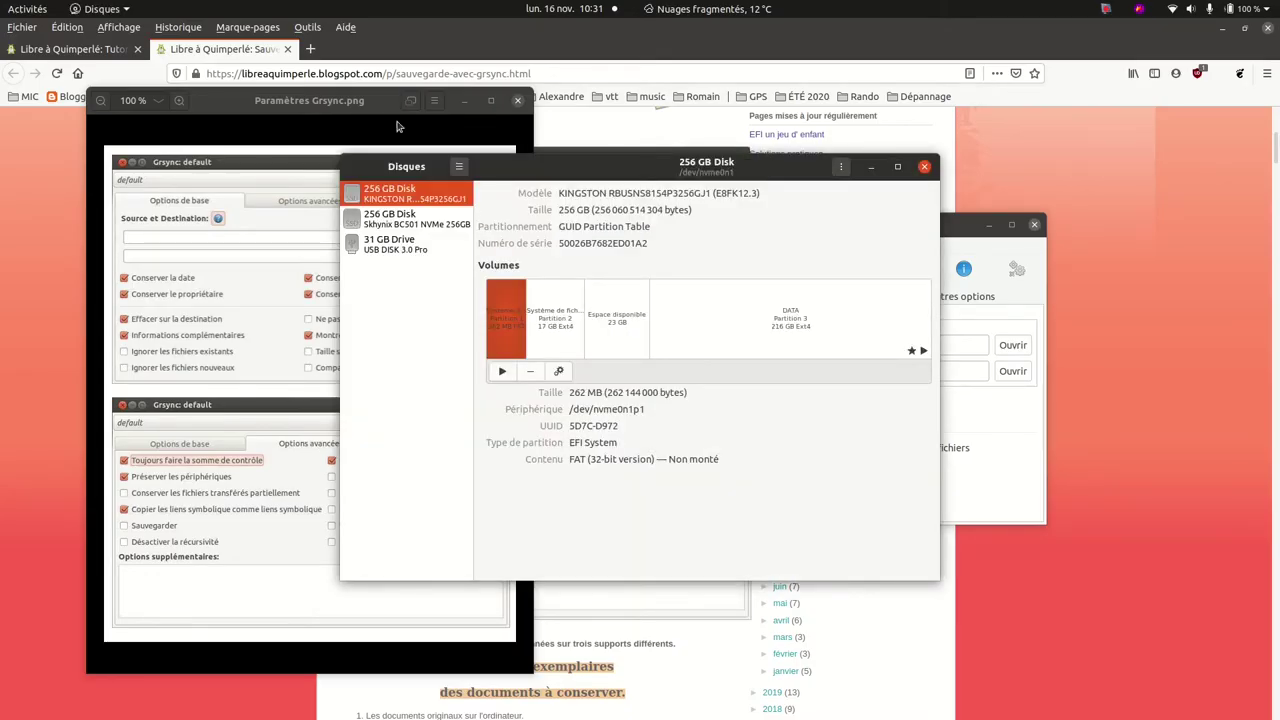
click(398, 248)
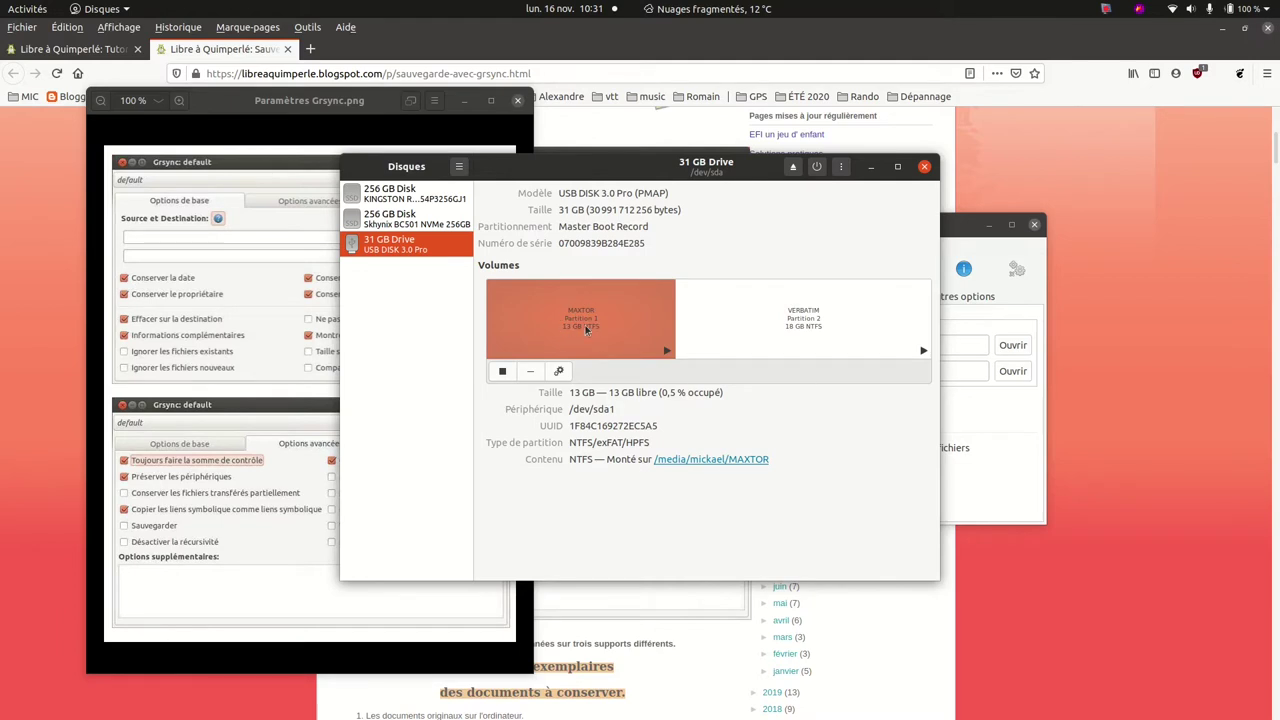
Examine the MAXTOR and VERBATIM partitions and the contents of the SAUVEGARDE_11_2020 folder on MAXTOR, closing the file manager when done
click(750, 335)
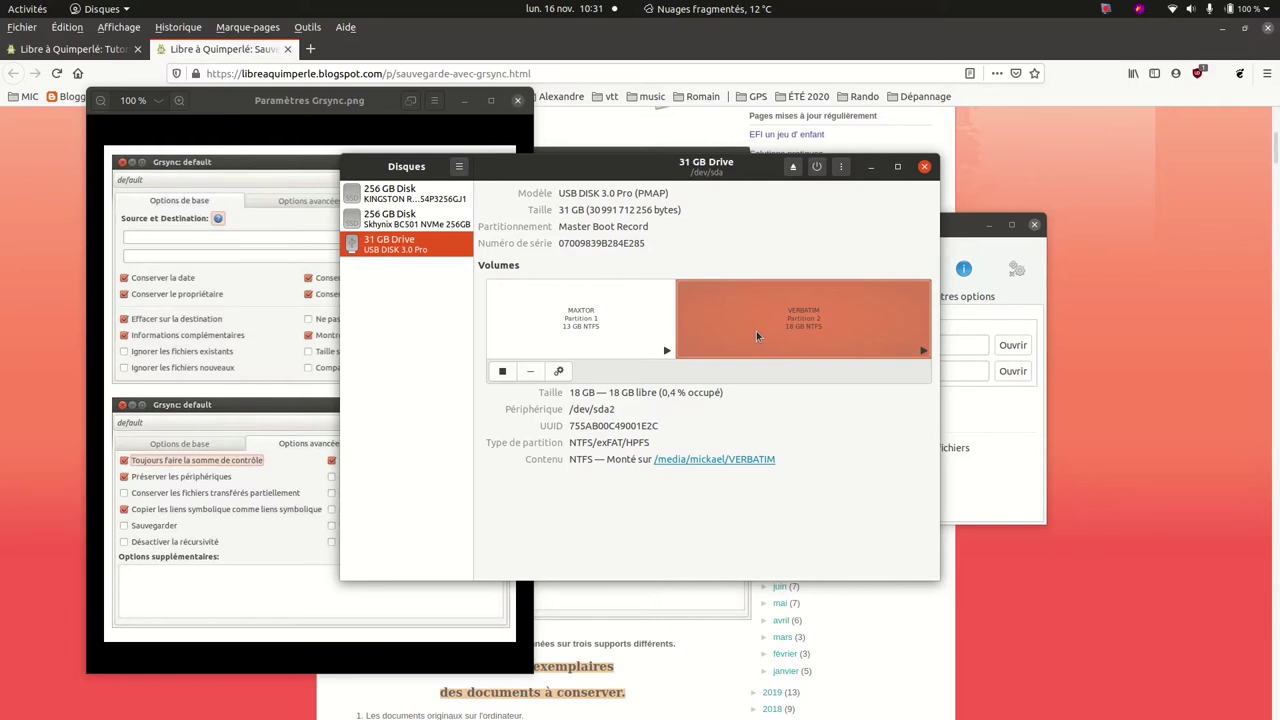
click(602, 333)
click(687, 460)
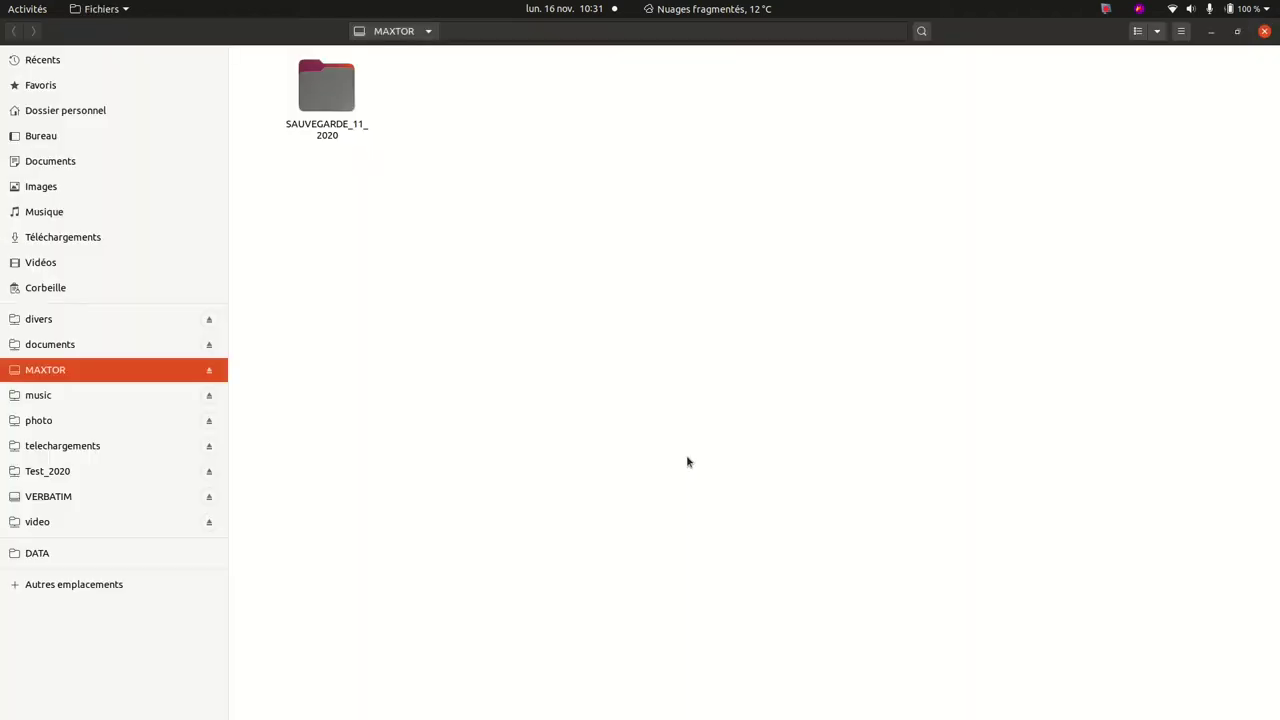
click(324, 122)
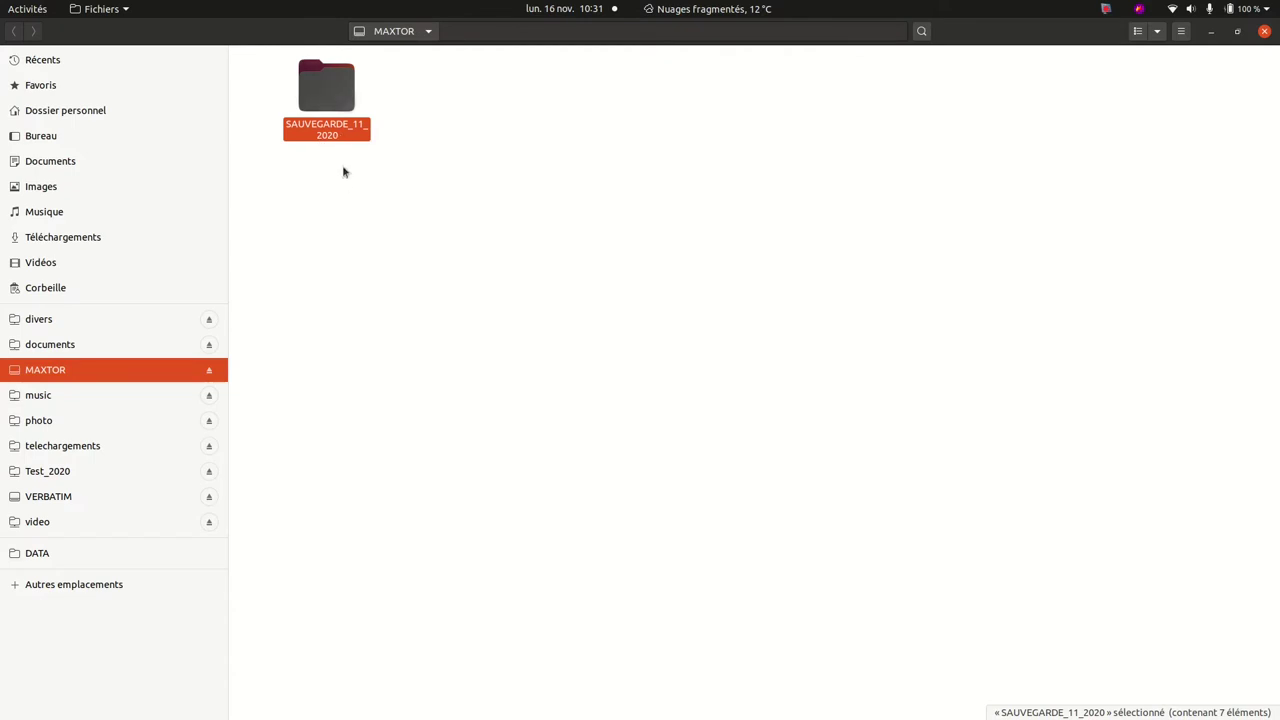
double_click(316, 92)
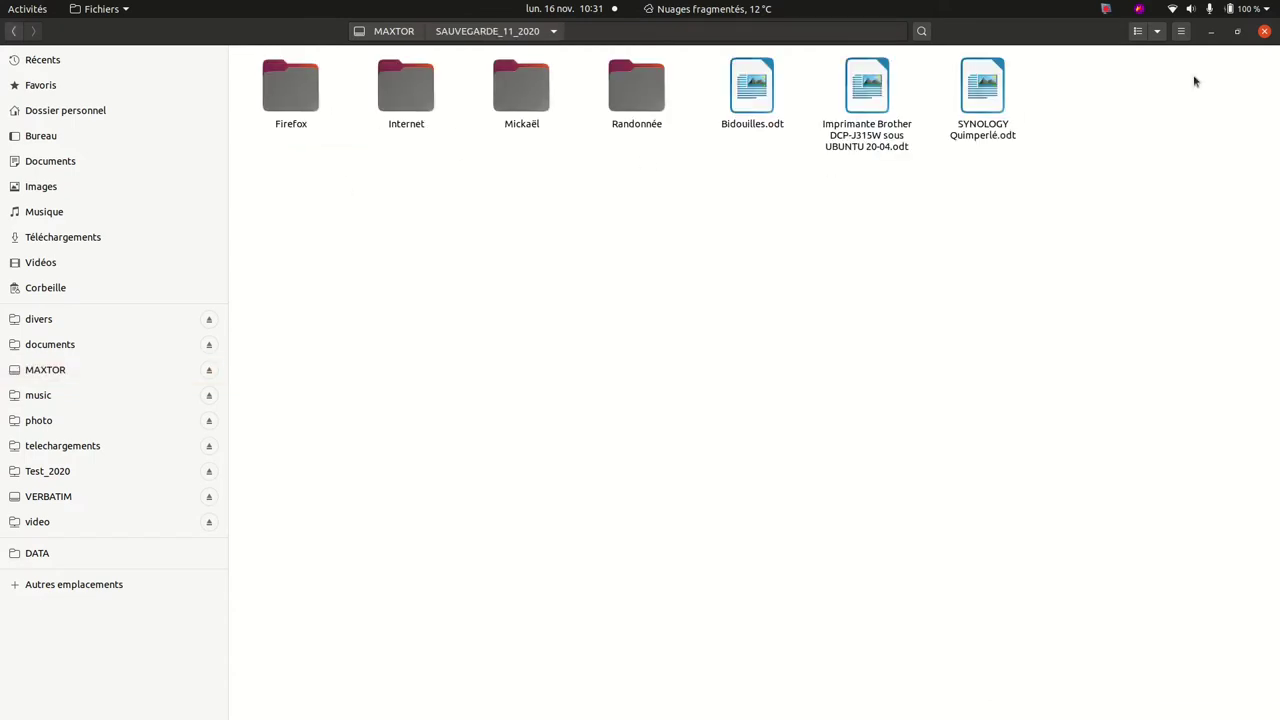
click(1265, 33)
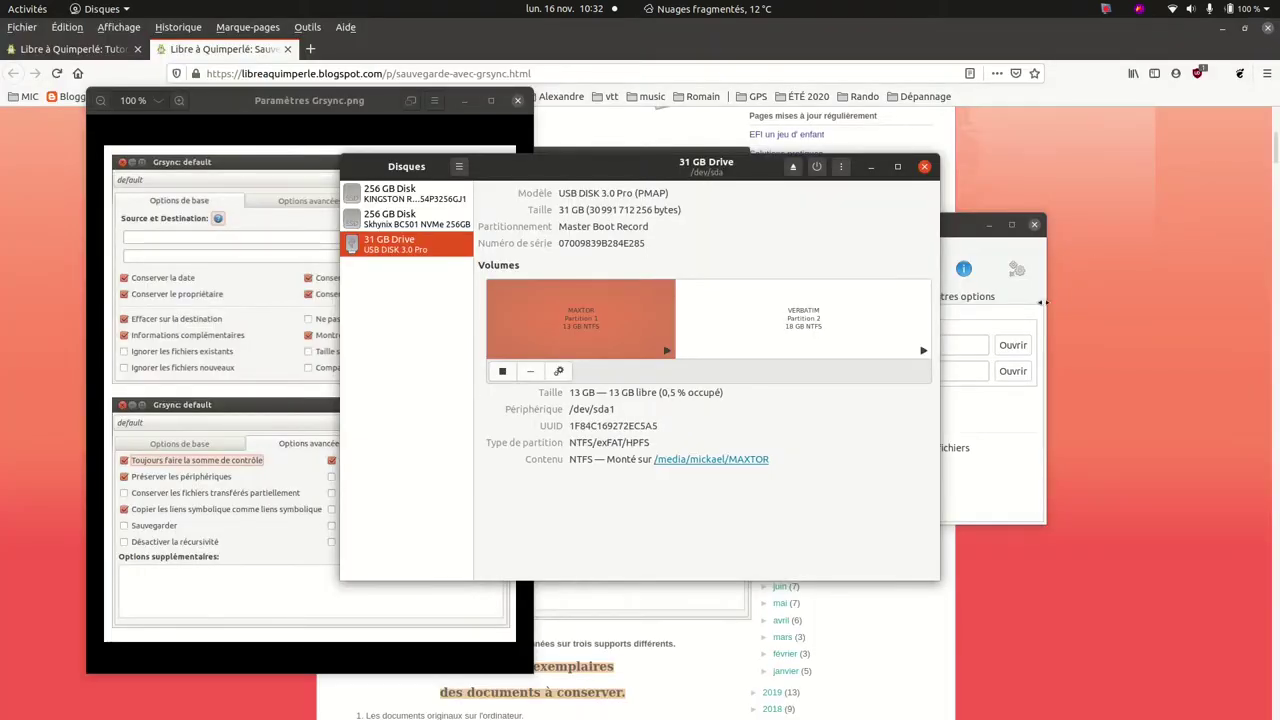
Unmount the VERBATIM and MAXTOR partitions of the USB drive
click(811, 318)
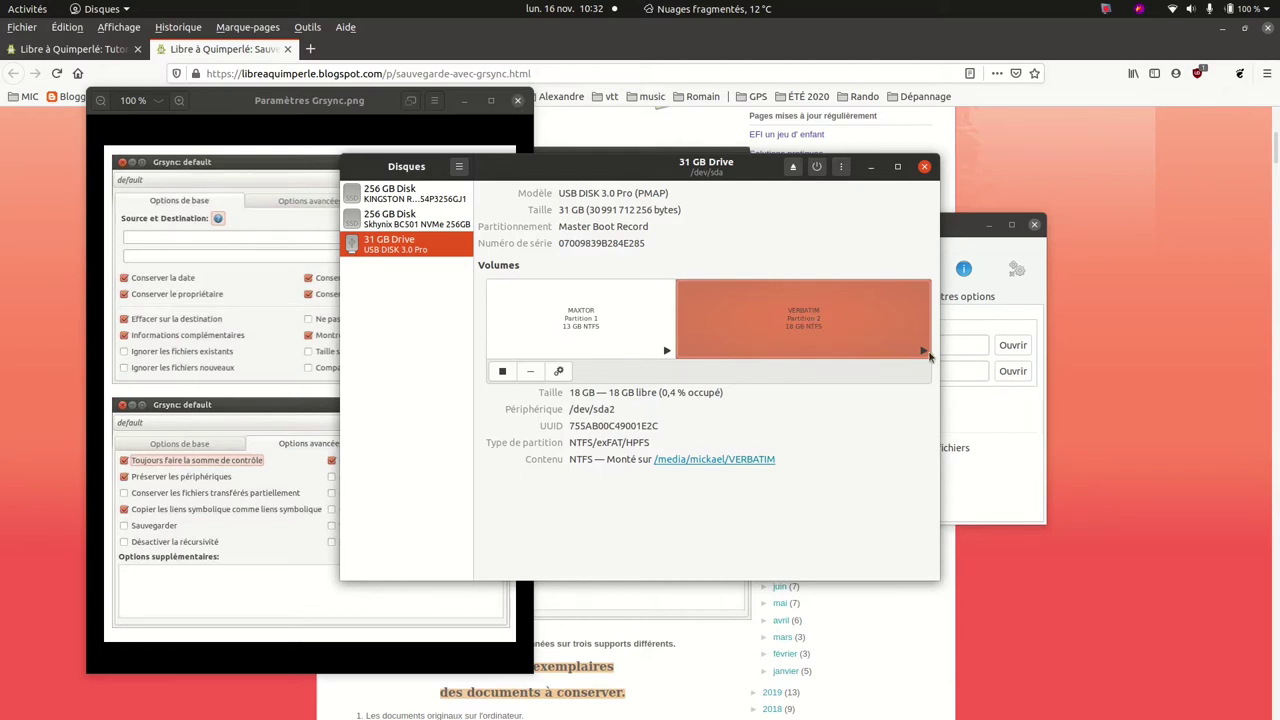
click(503, 373)
click(580, 322)
click(505, 374)
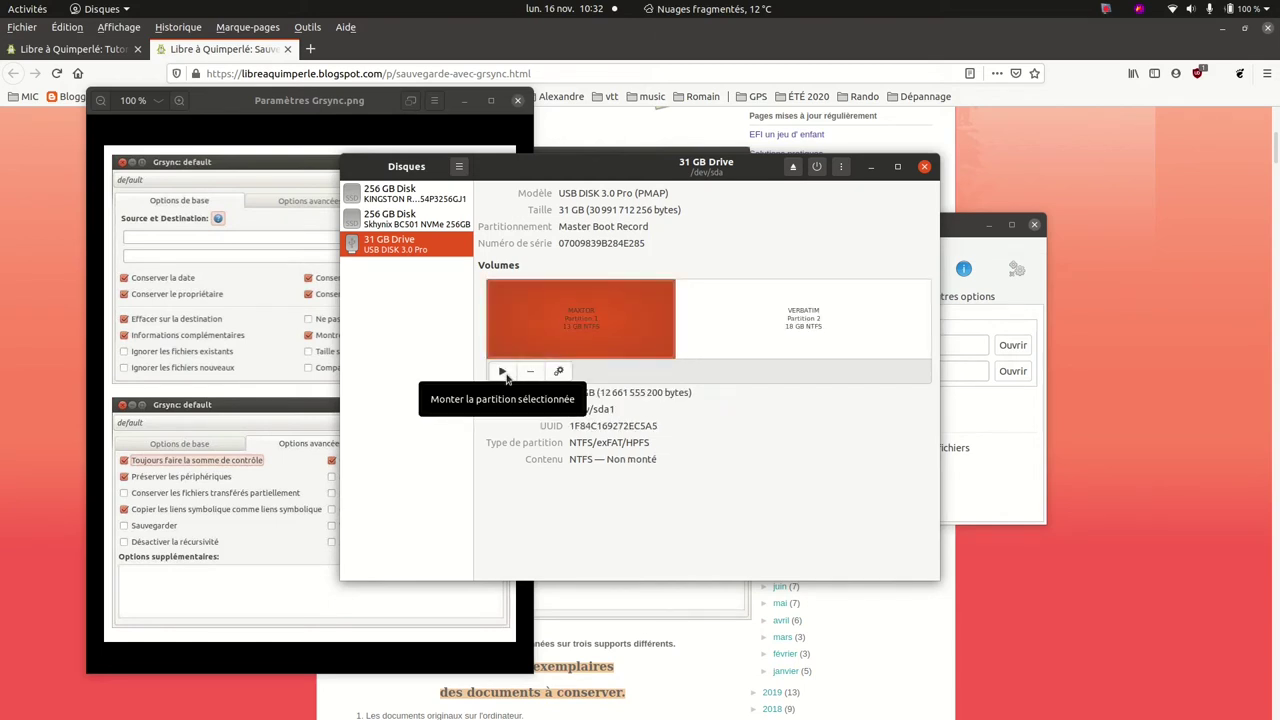
Delete the VERBATIM partition and the MAXTOR partition from the USB drive
click(806, 320)
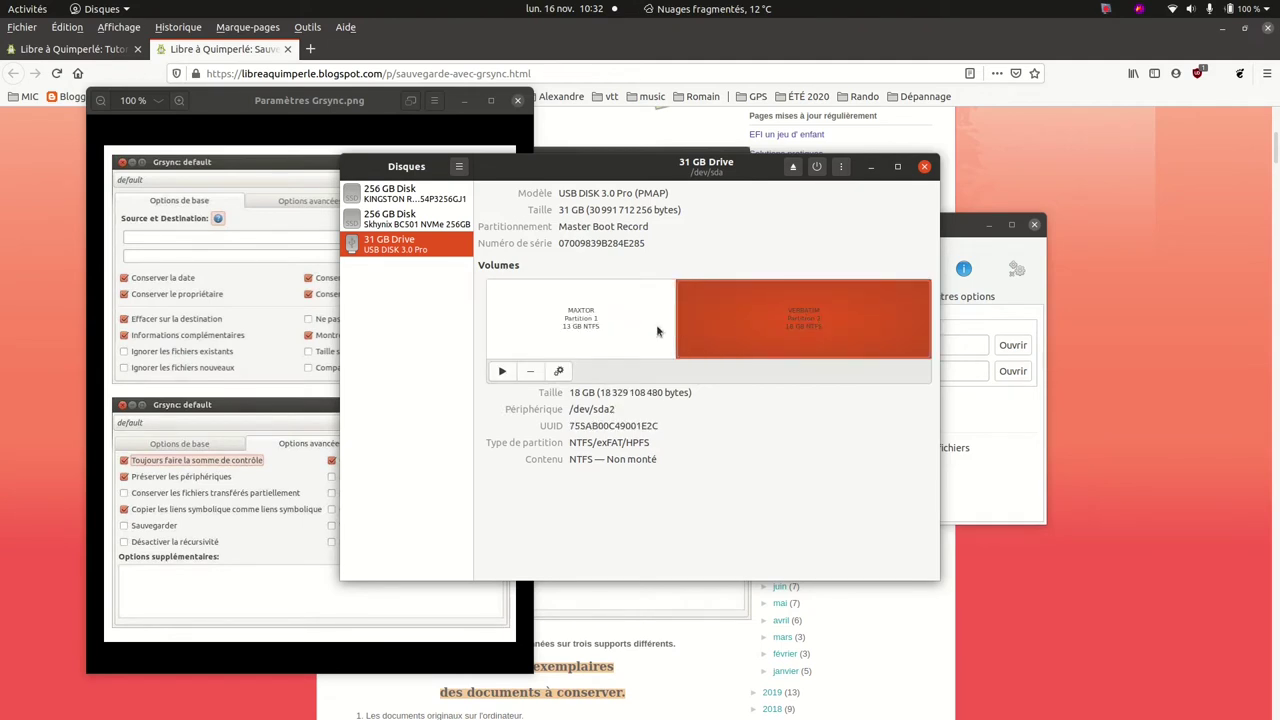
click(533, 374)
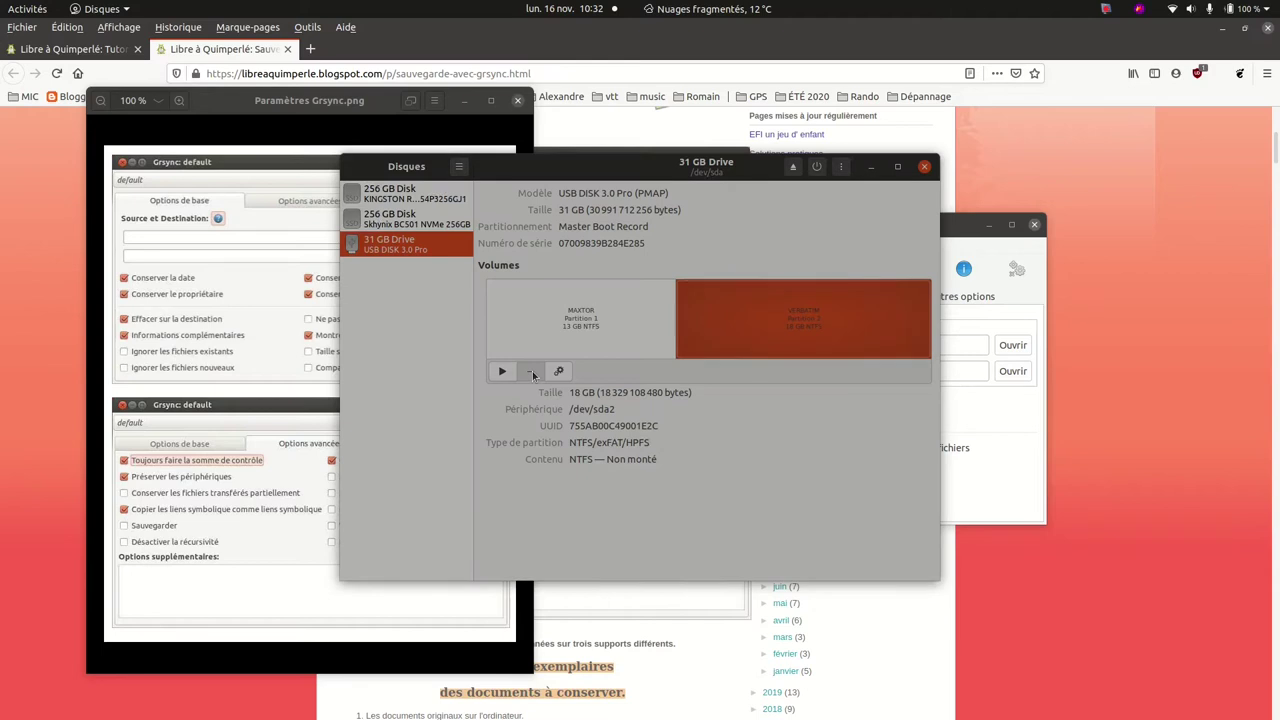
click(709, 462)
click(585, 316)
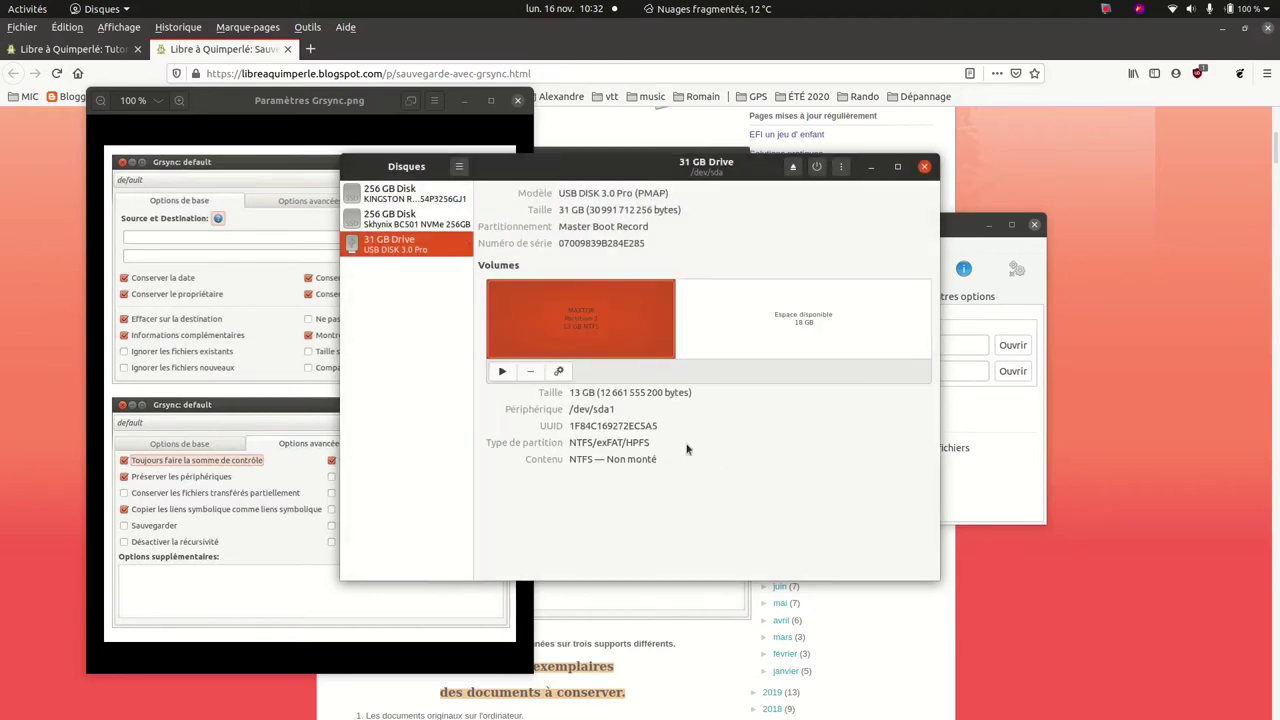
click(529, 374)
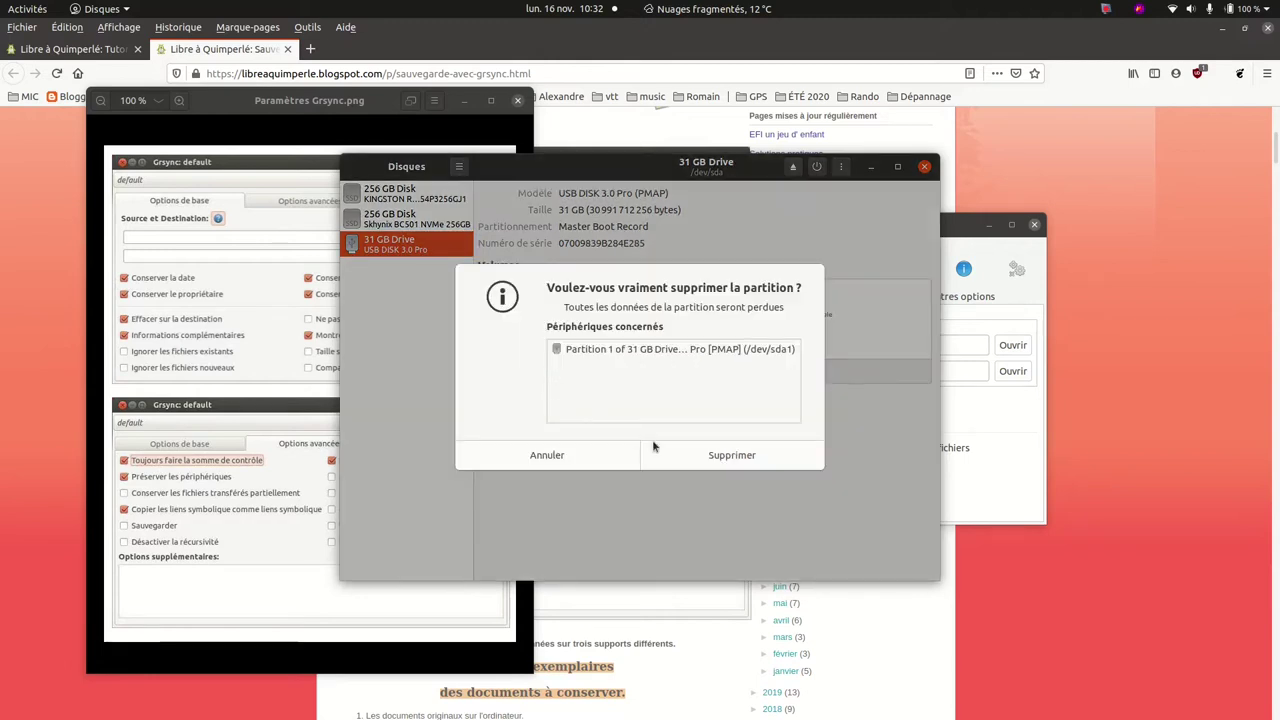
click(686, 462)
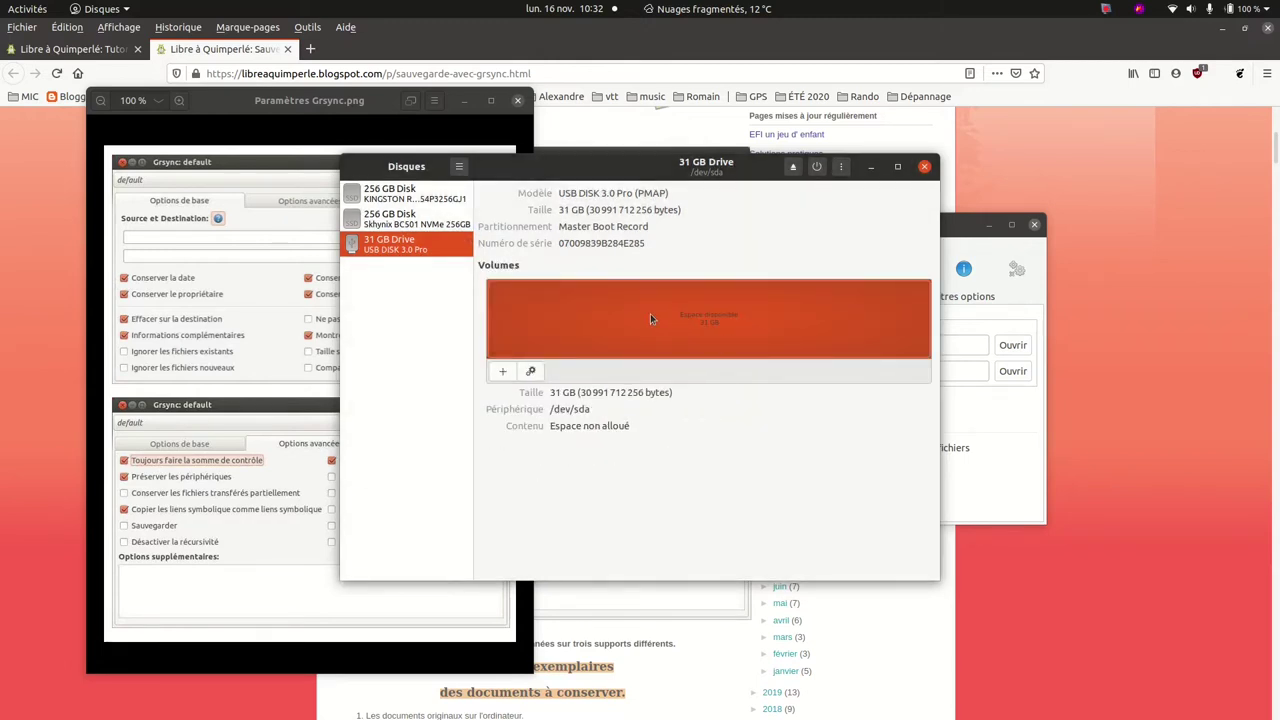
Create a 31,0 Go NTFS partition named XDATA in the drive's free space, and mount and unmount it once
click(505, 371)
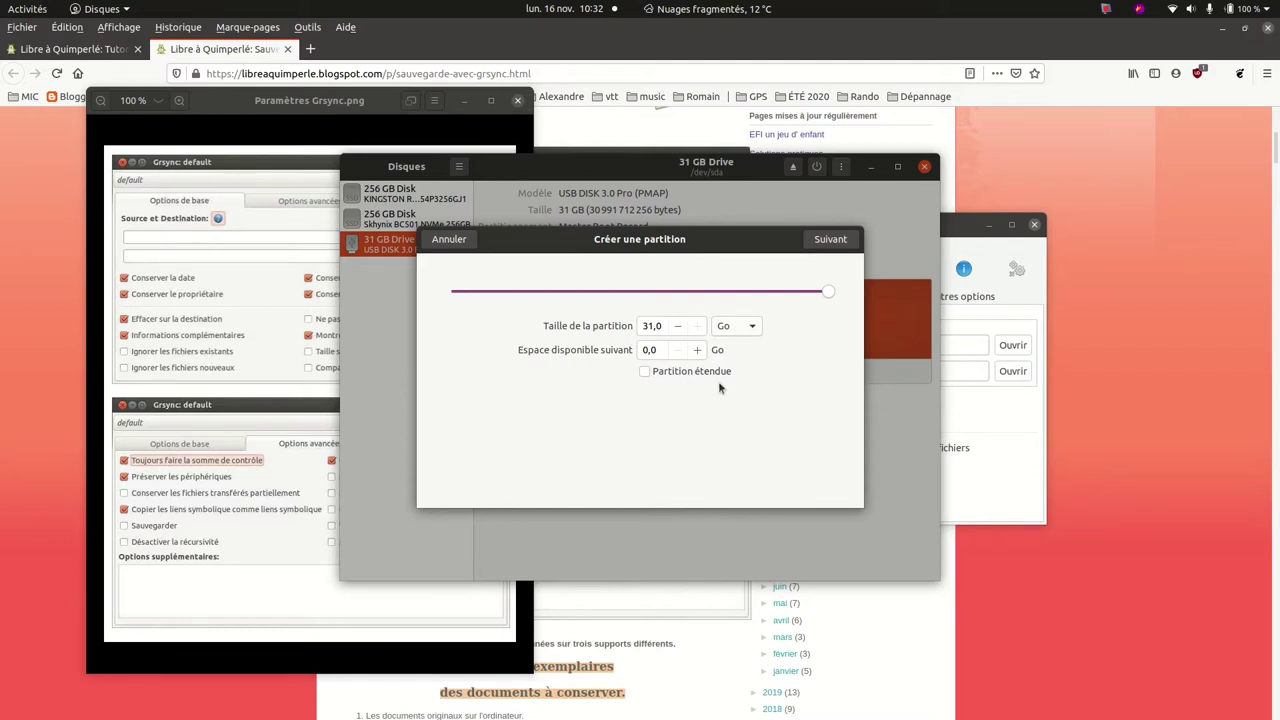
click(828, 240)
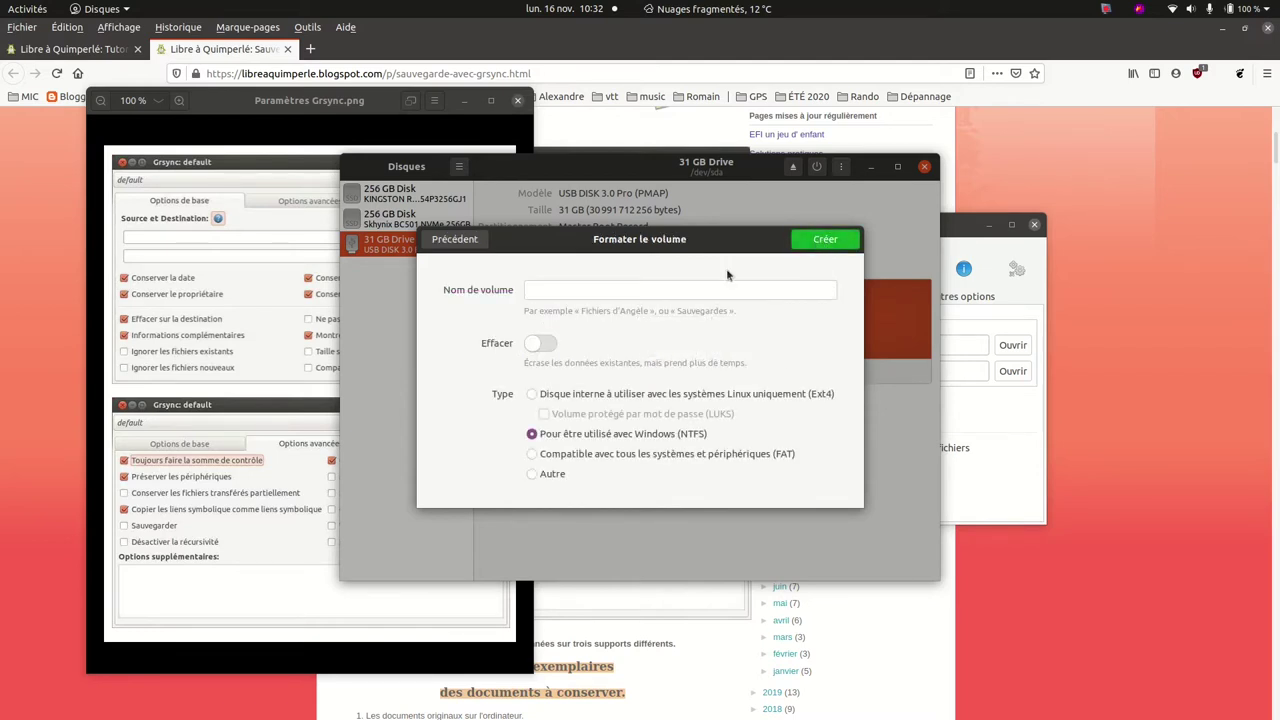
click(585, 290)
text(XDA)
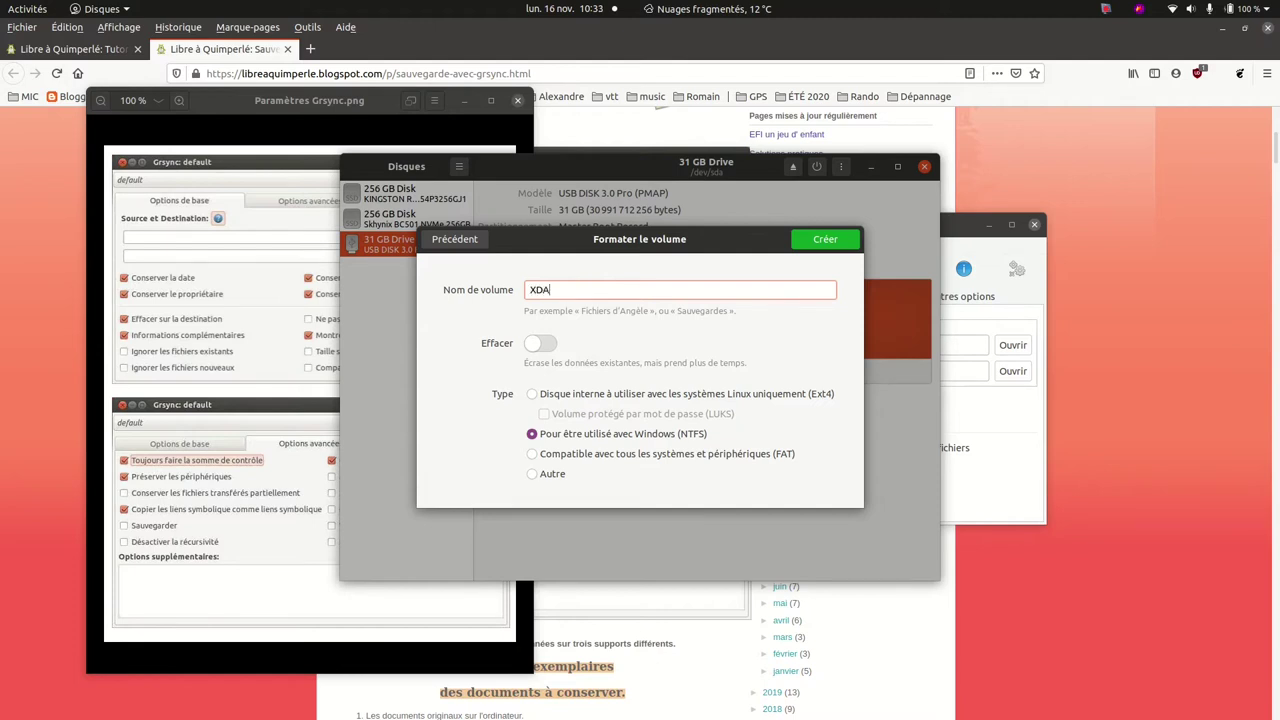
text(TA)
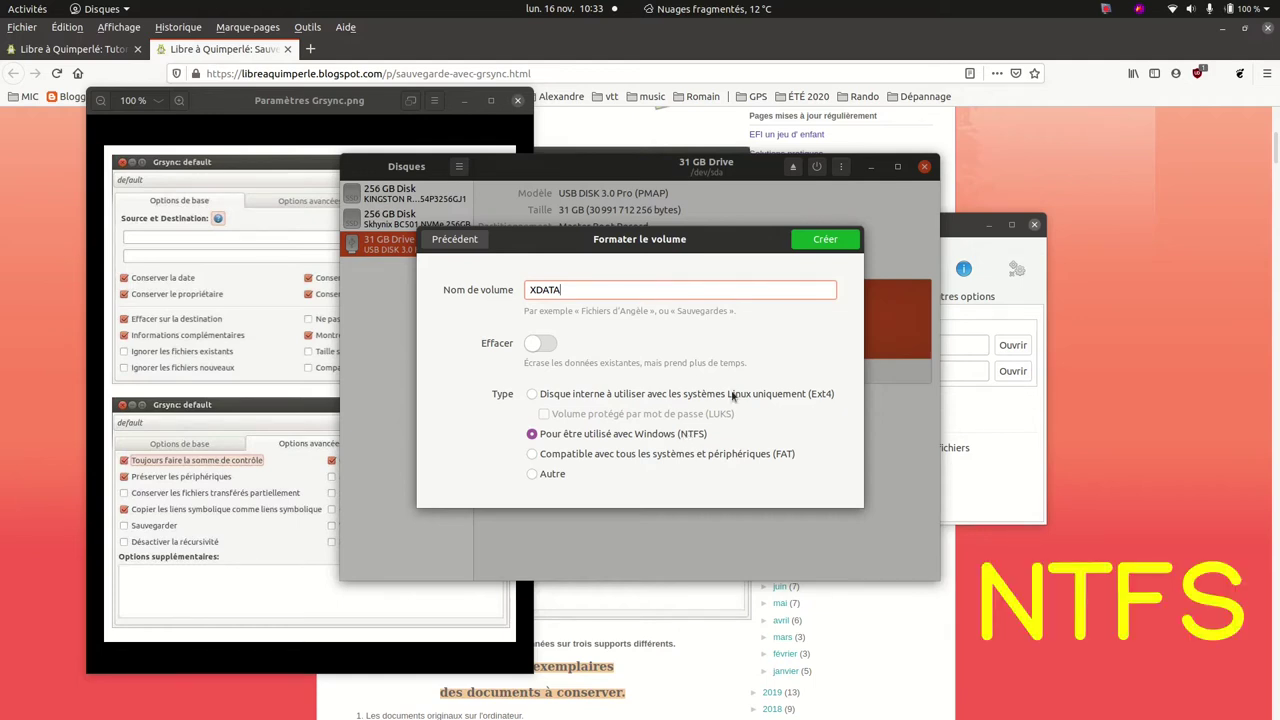
click(822, 240)
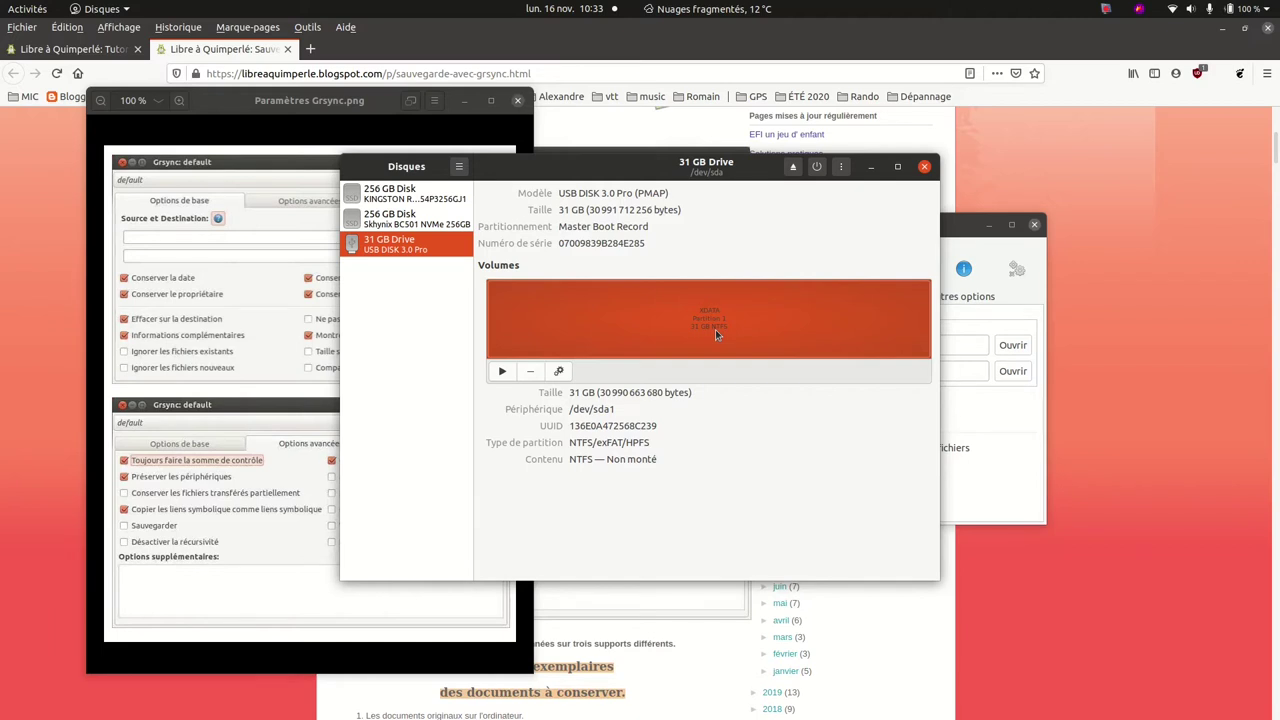
click(502, 371)
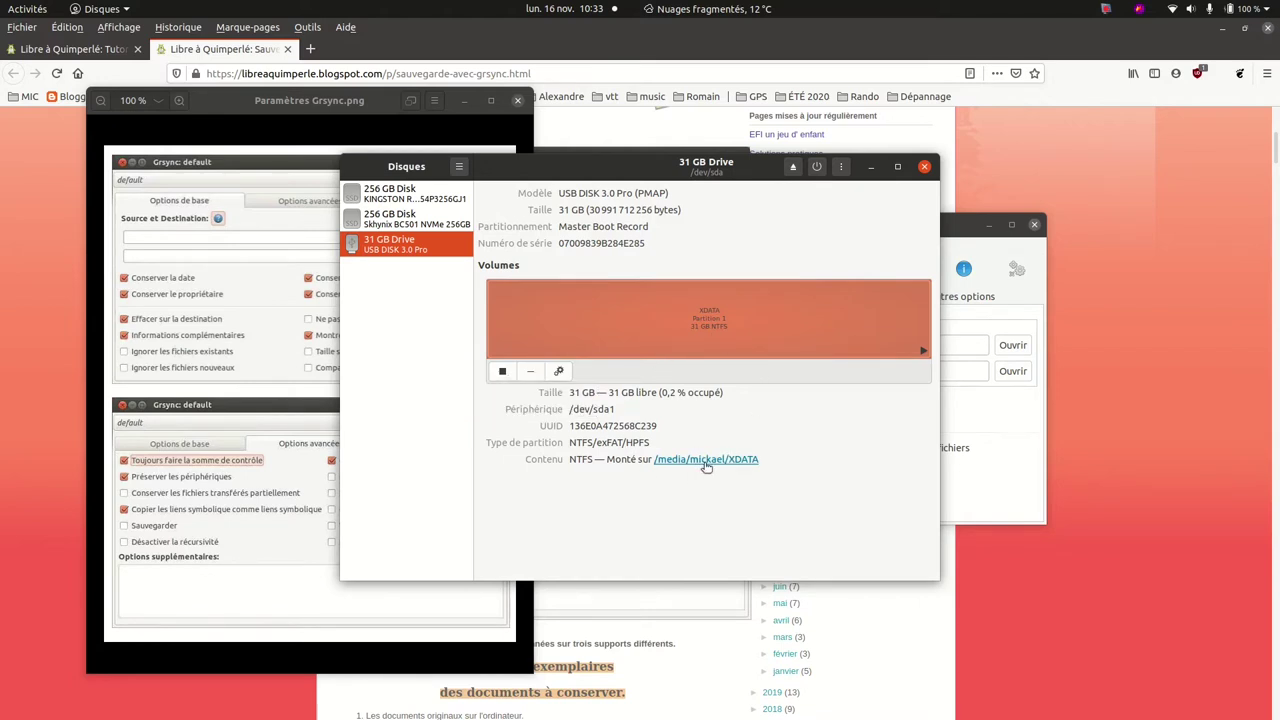
click(502, 372)
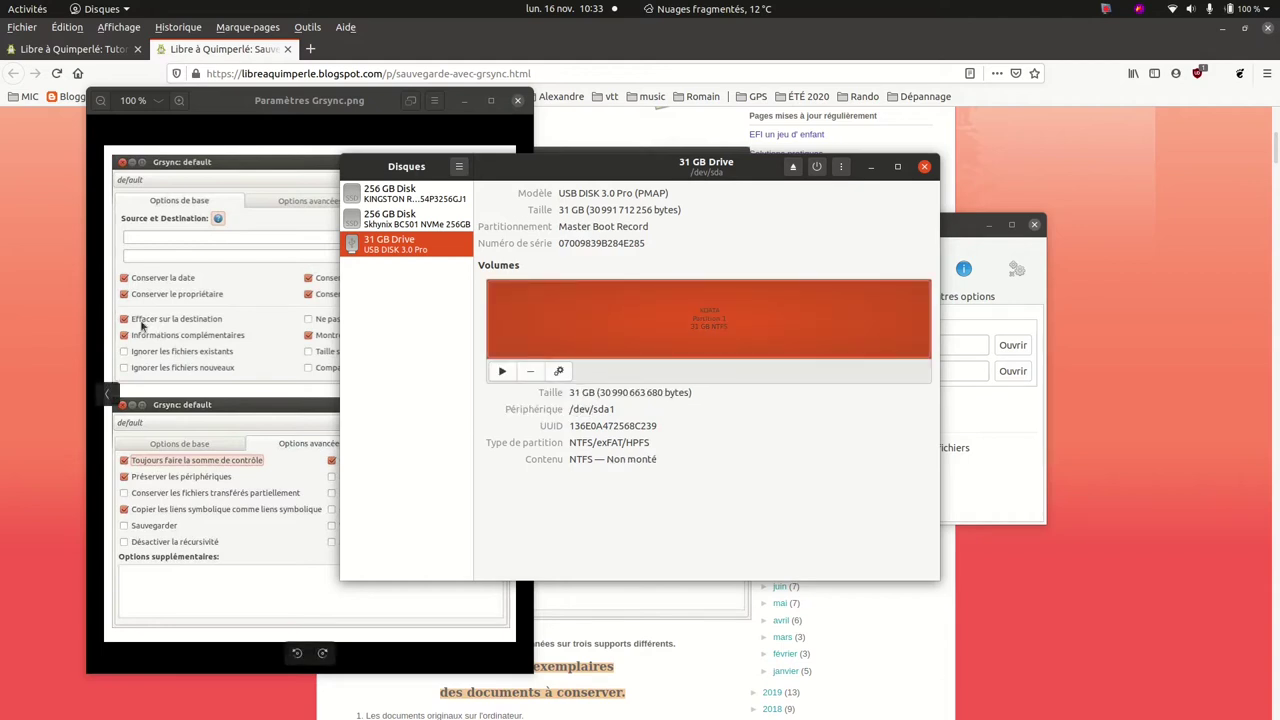
Create a folder named SAUVEGARDE on the XDATA volume in the file manager and return to Grsync
click(15, 93)
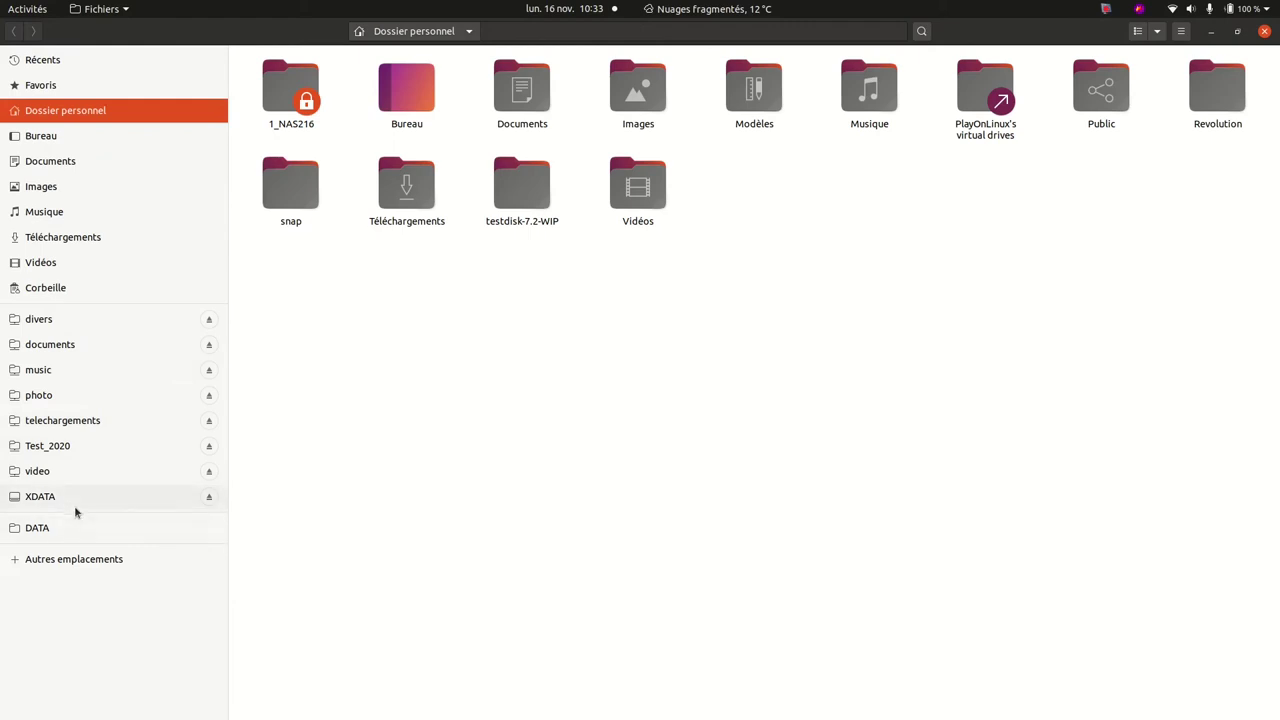
click(74, 501)
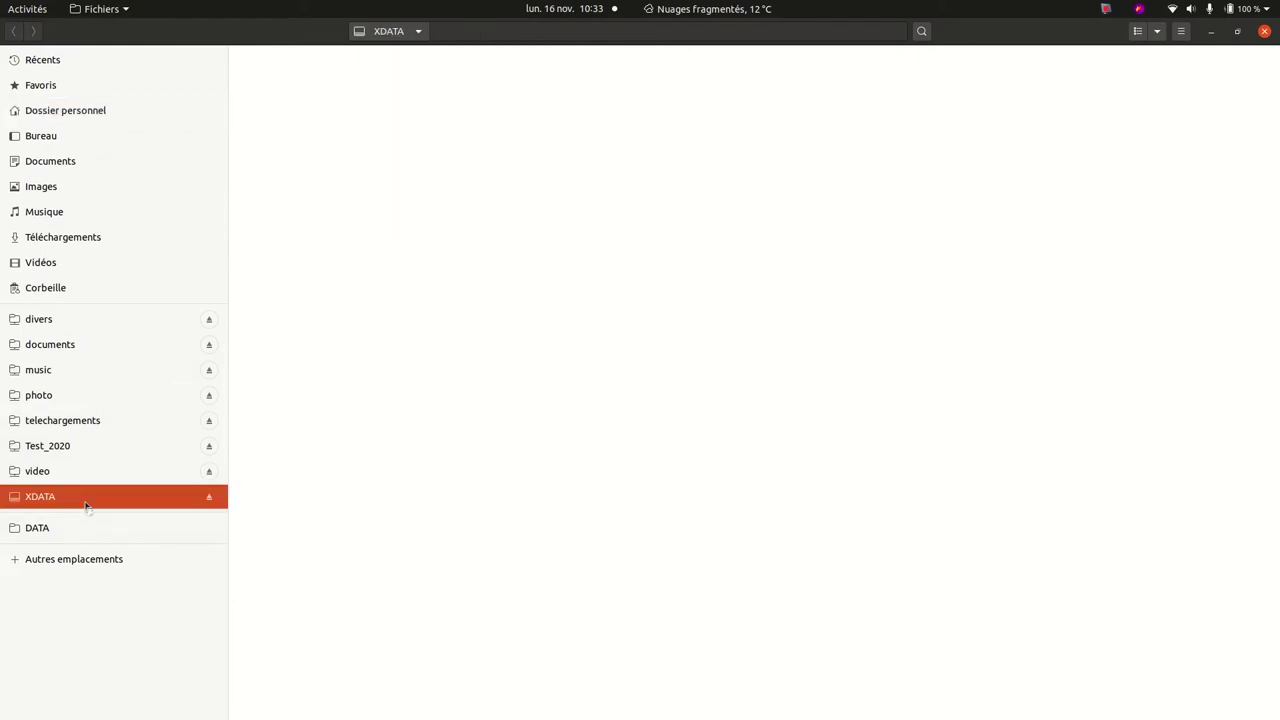
right_click(512, 246)
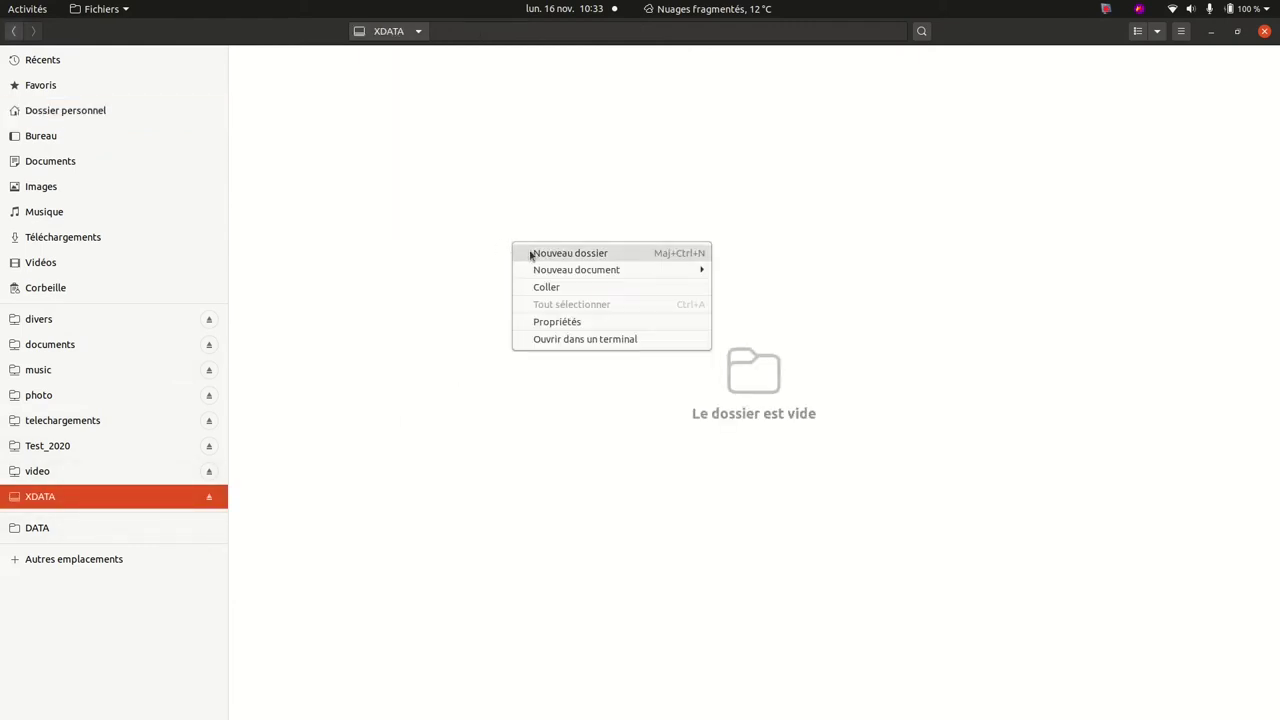
click(531, 256)
text(SAUVEGARDE)
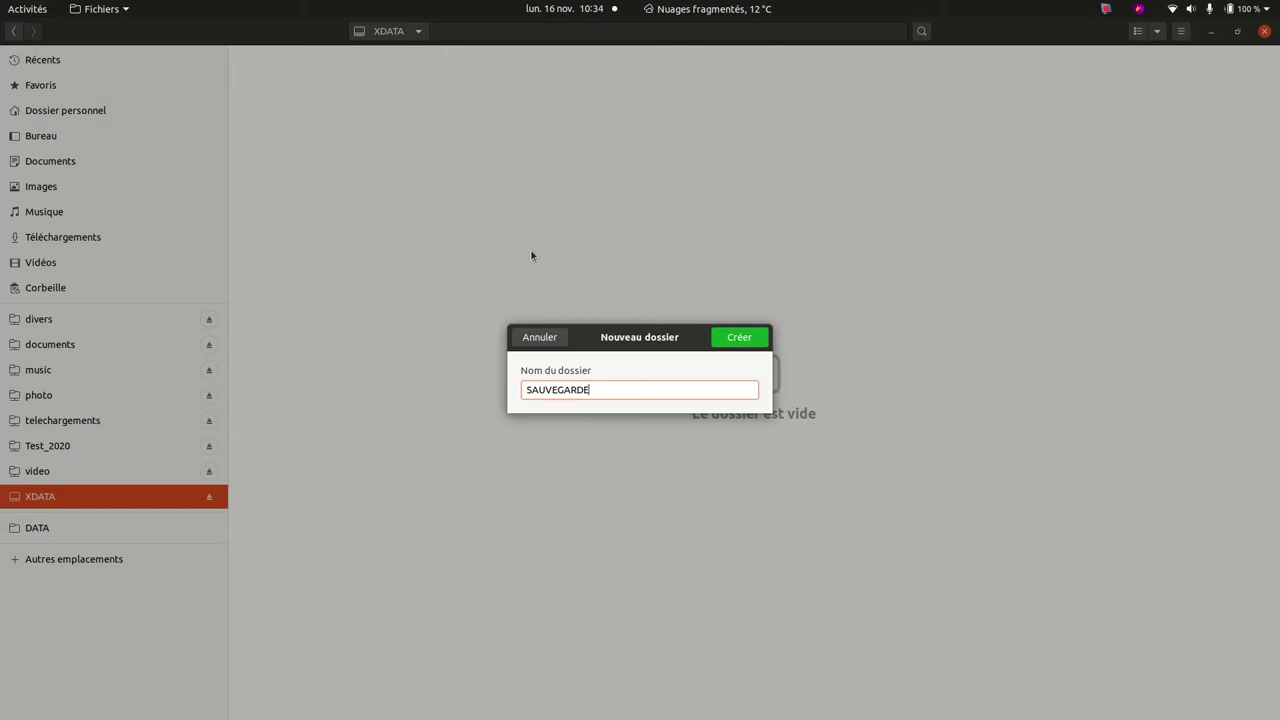
click(740, 338)
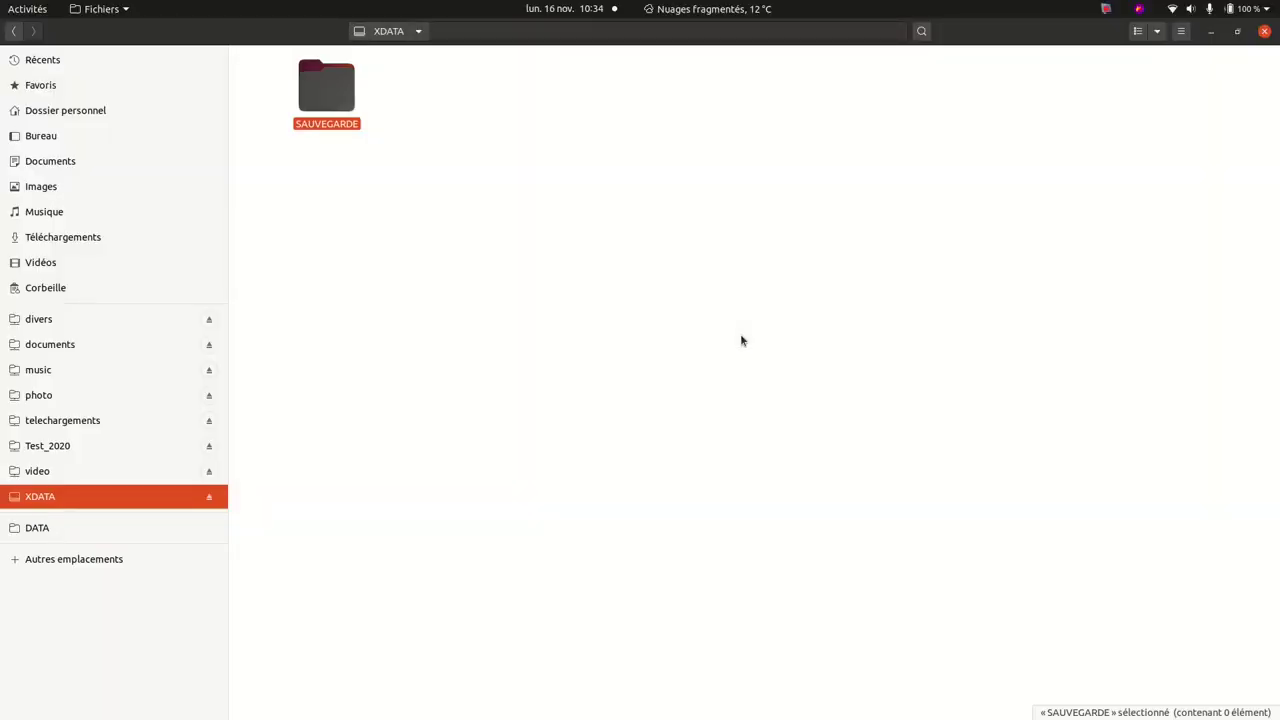
click(1264, 32)
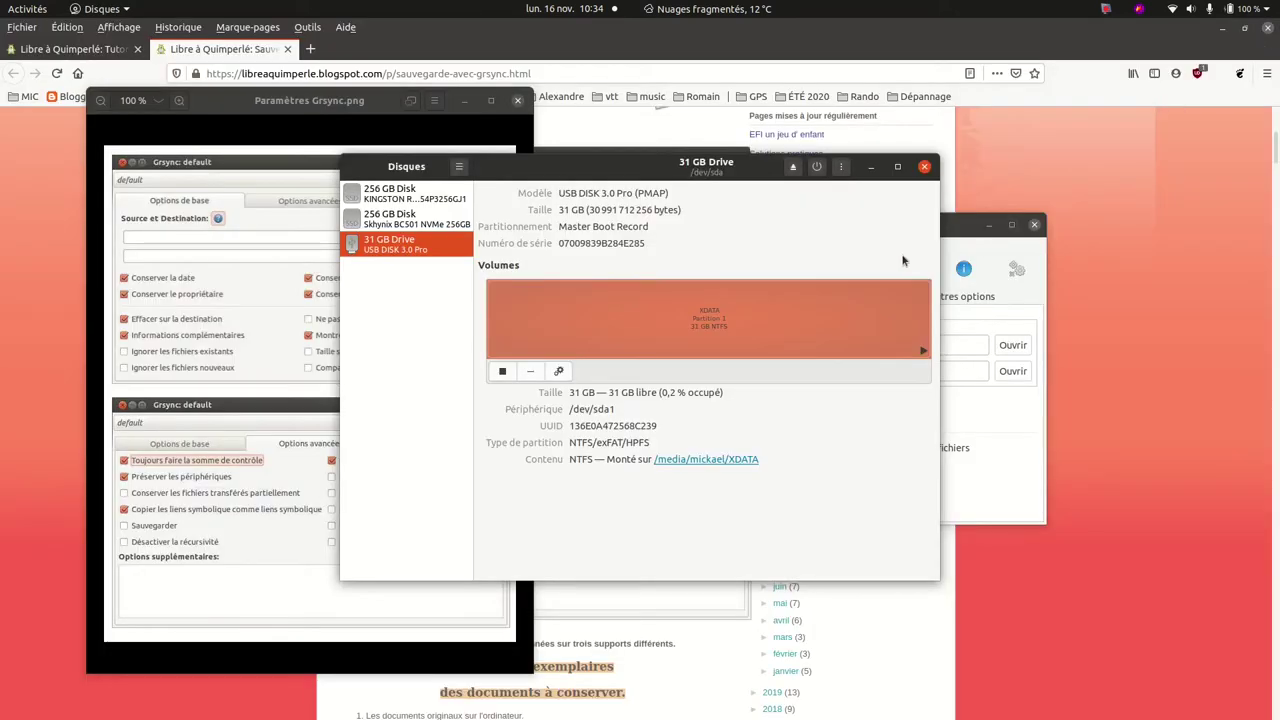
click(1222, 30)
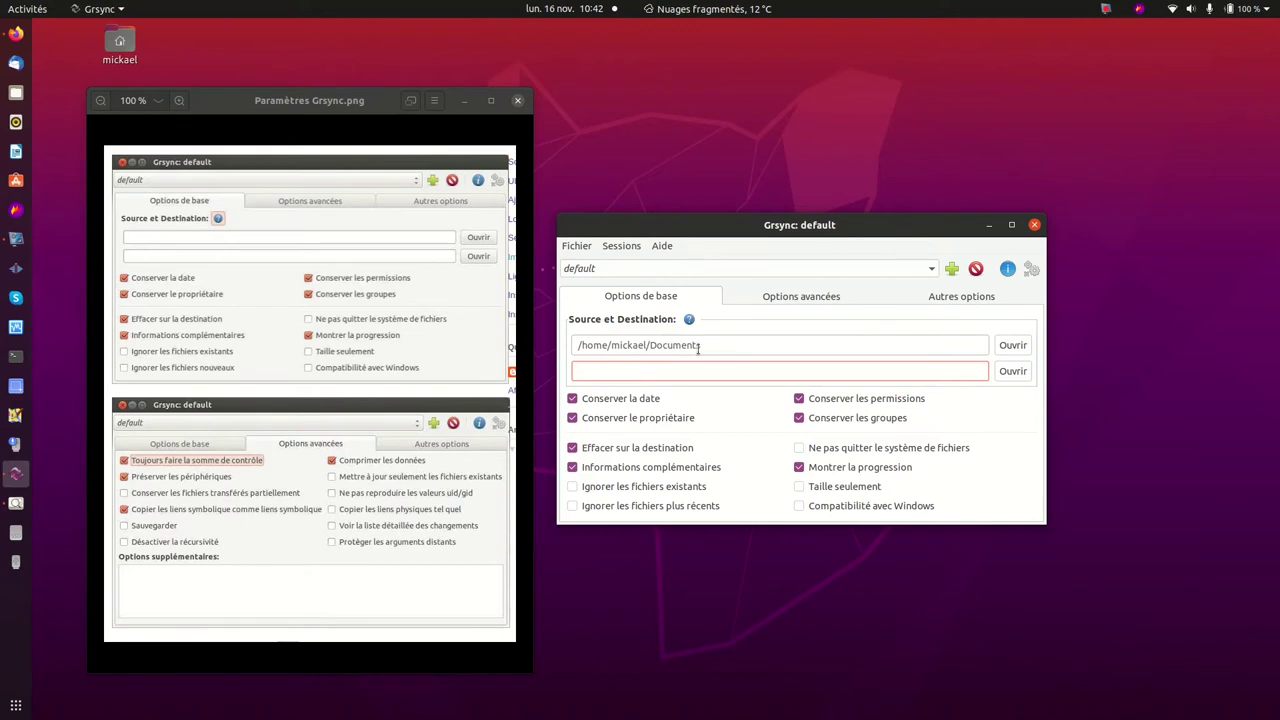
Set the destination to the SAUVEGARDE folder on the XDATA volume, run the default session's backup and close its report
click(1013, 372)
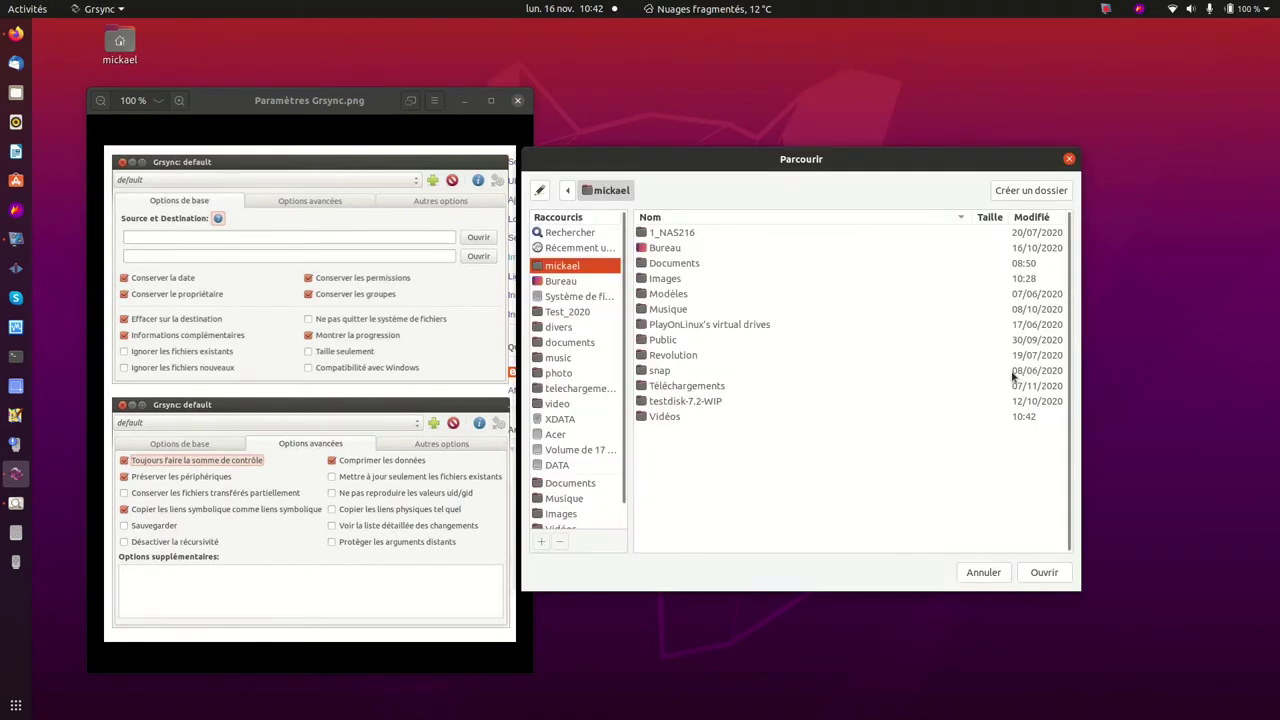
click(566, 421)
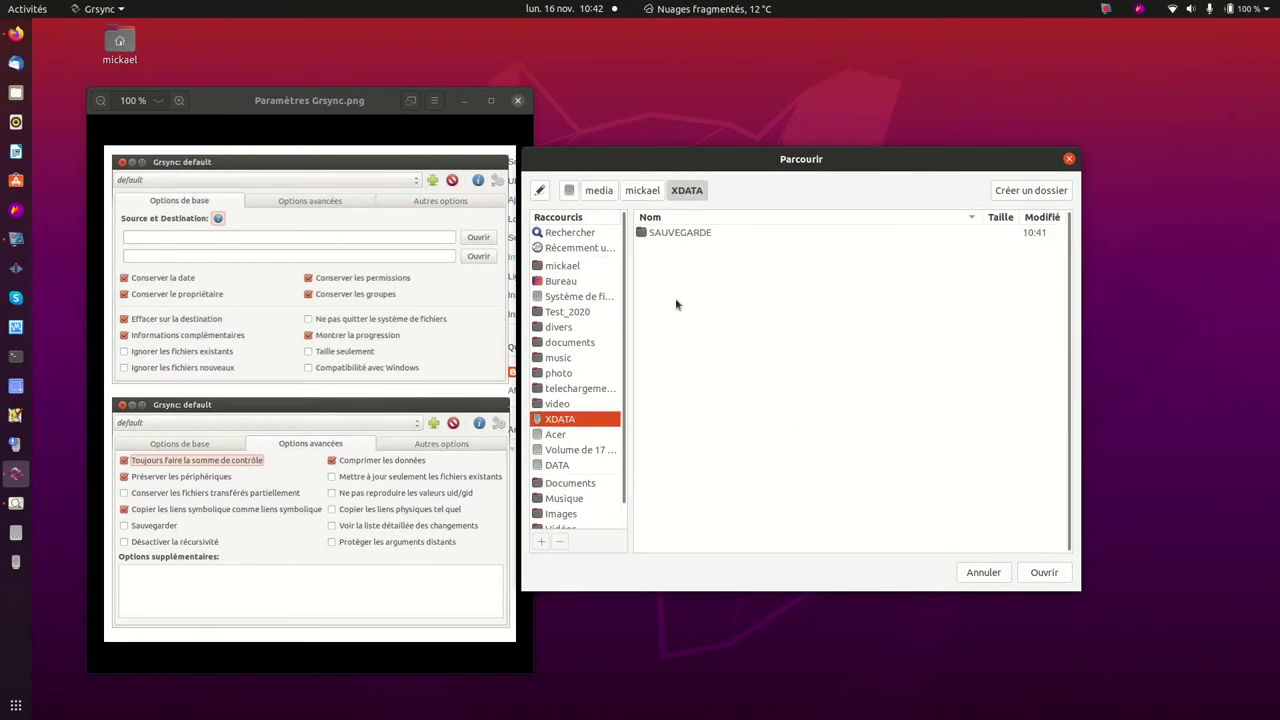
click(701, 237)
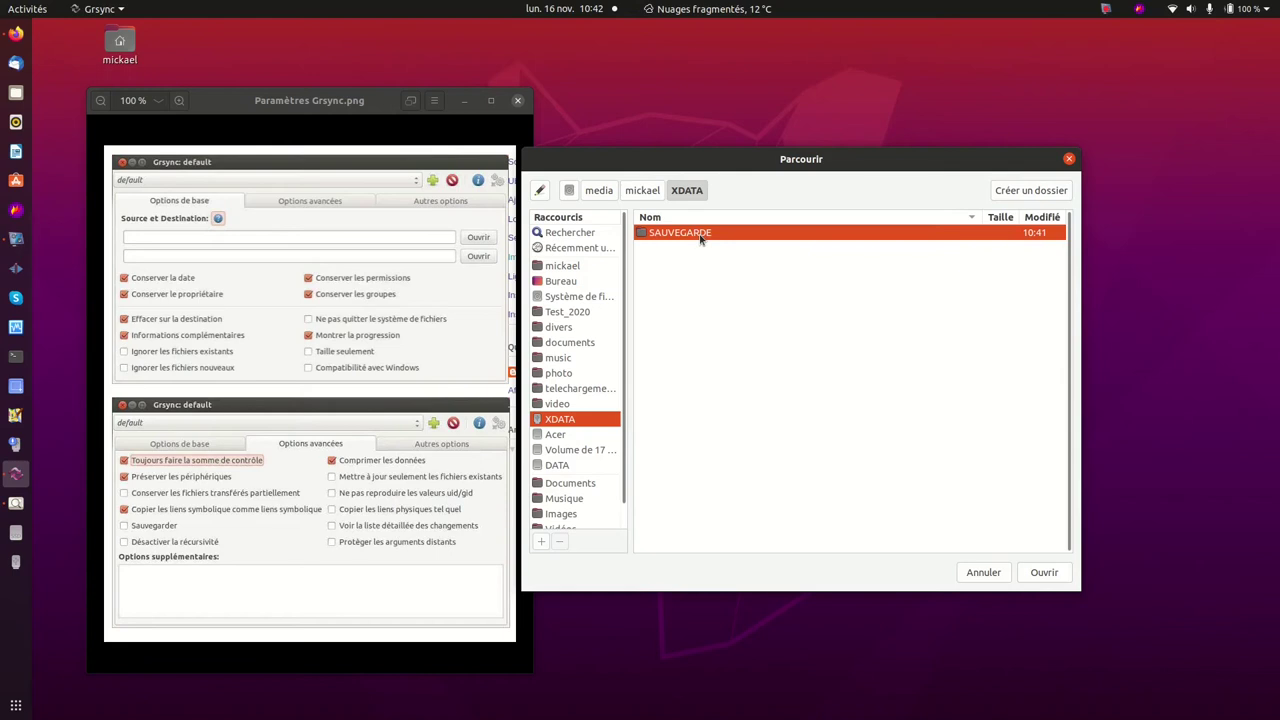
double_click(701, 237)
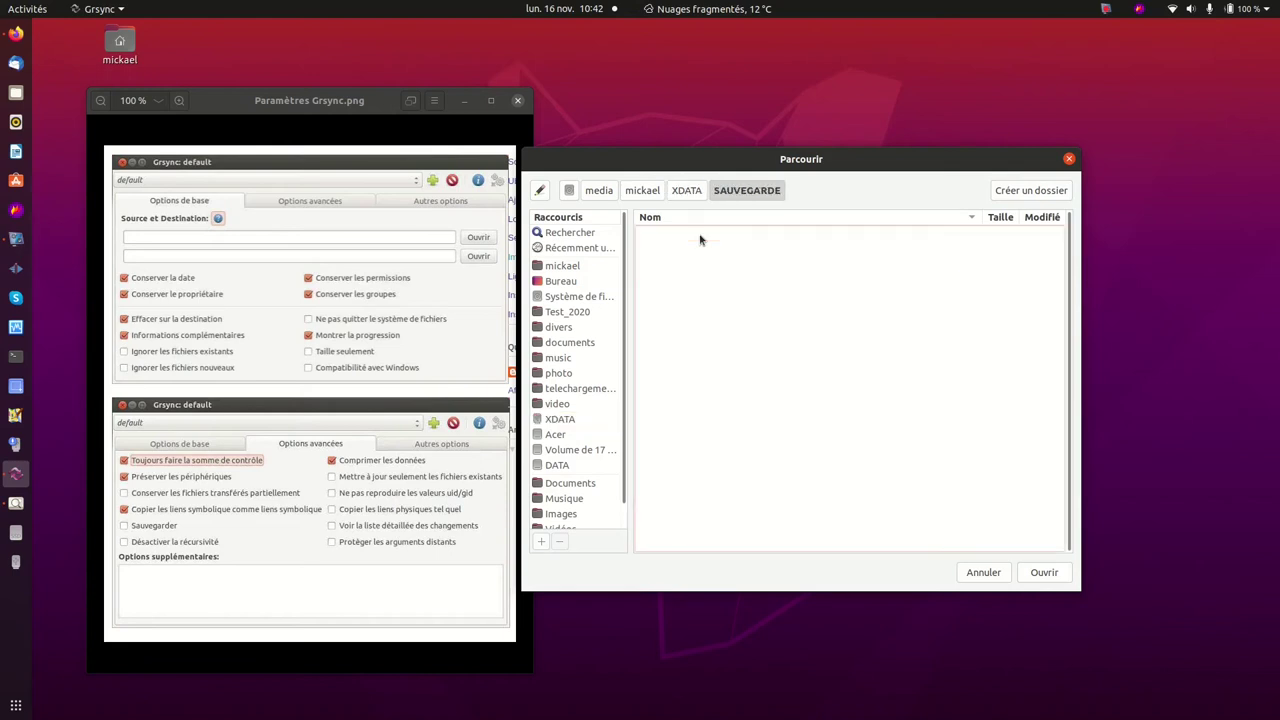
click(1042, 573)
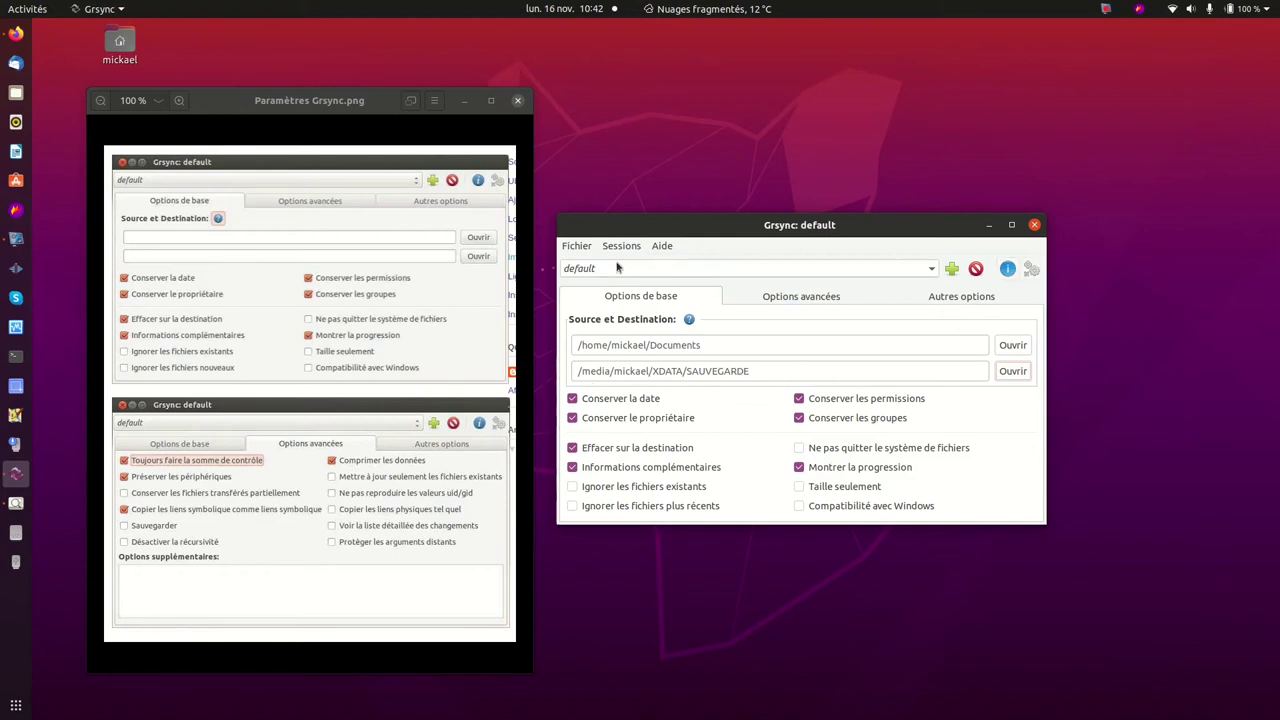
click(1032, 269)
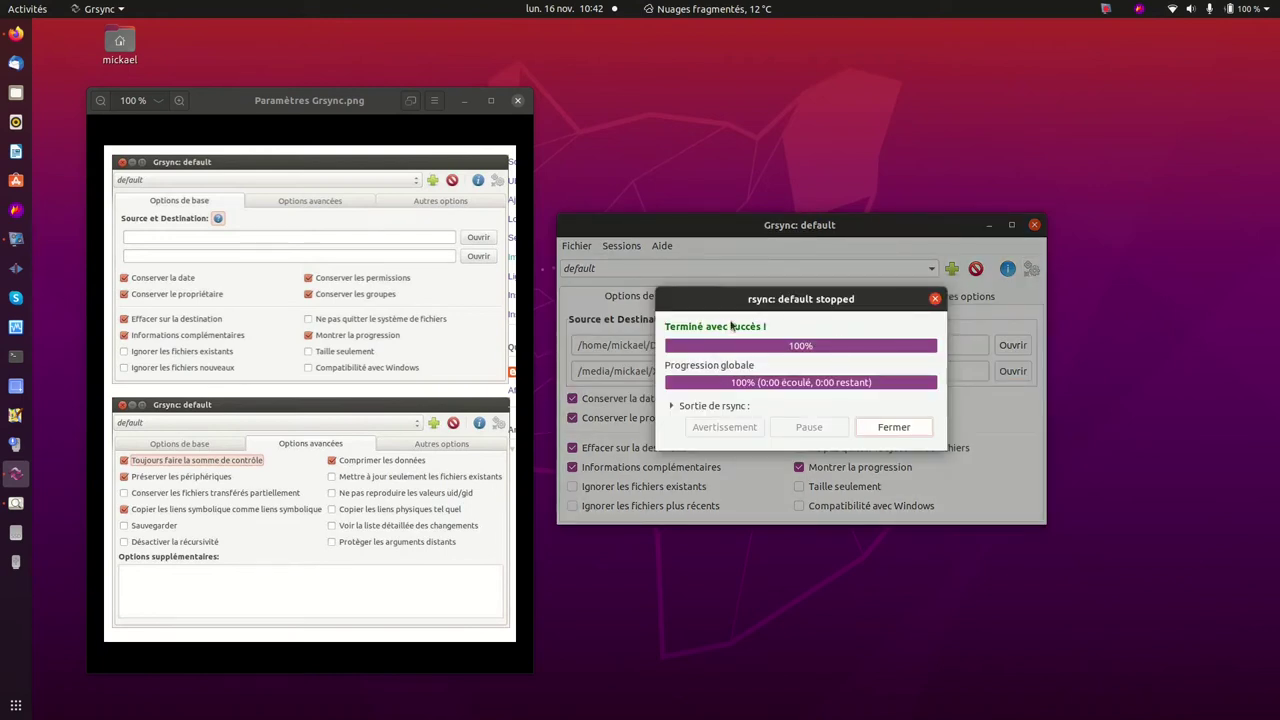
click(894, 427)
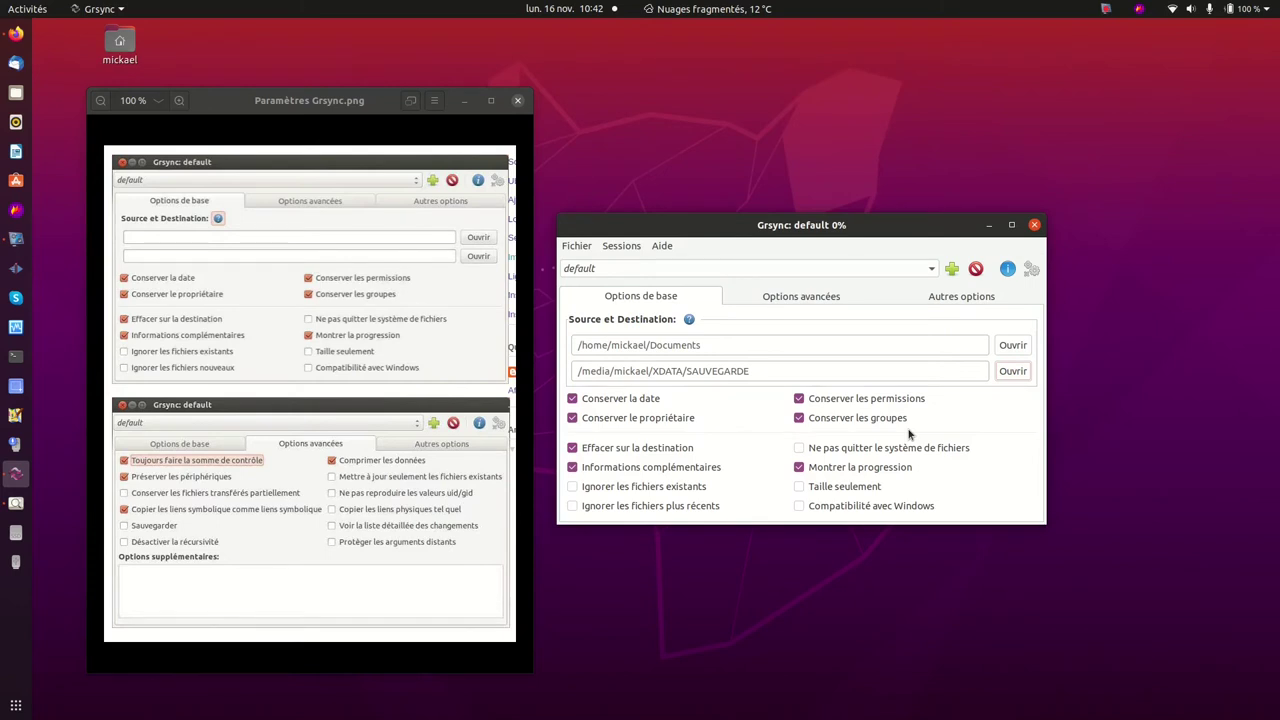
Add a session named Documents, run its backup and close the report
click(951, 270)
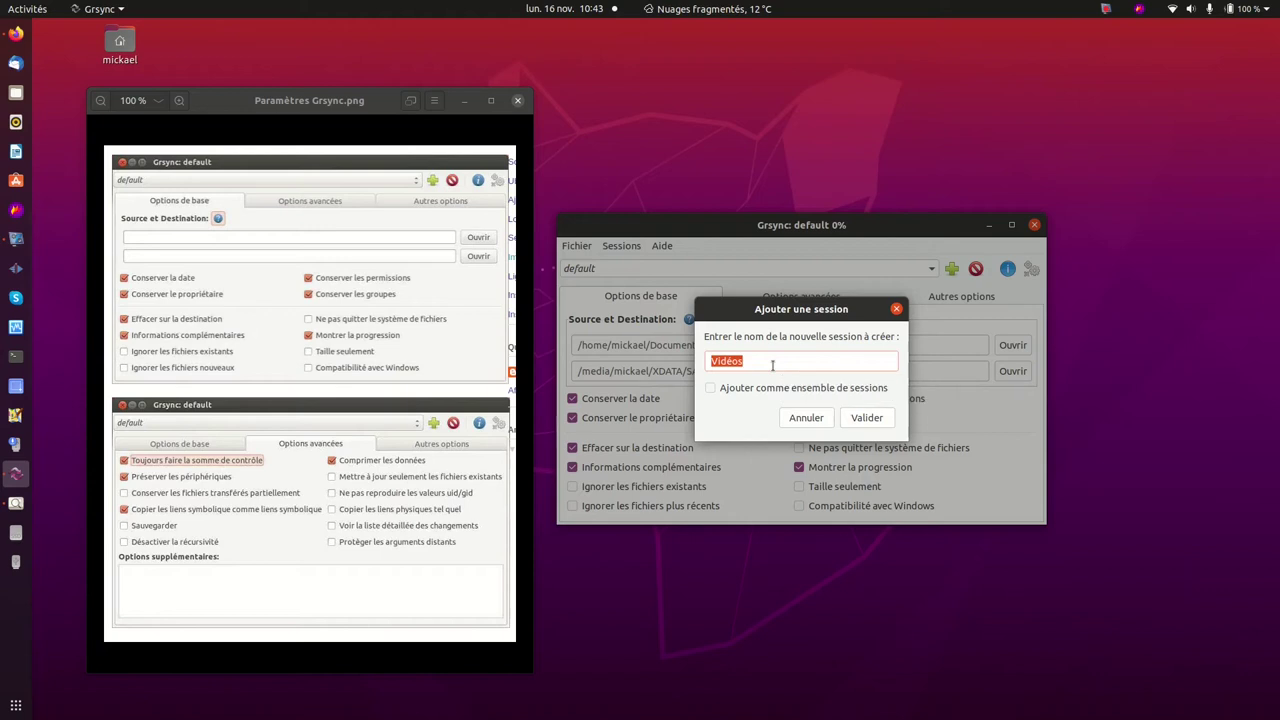
text(Documen)
click(872, 420)
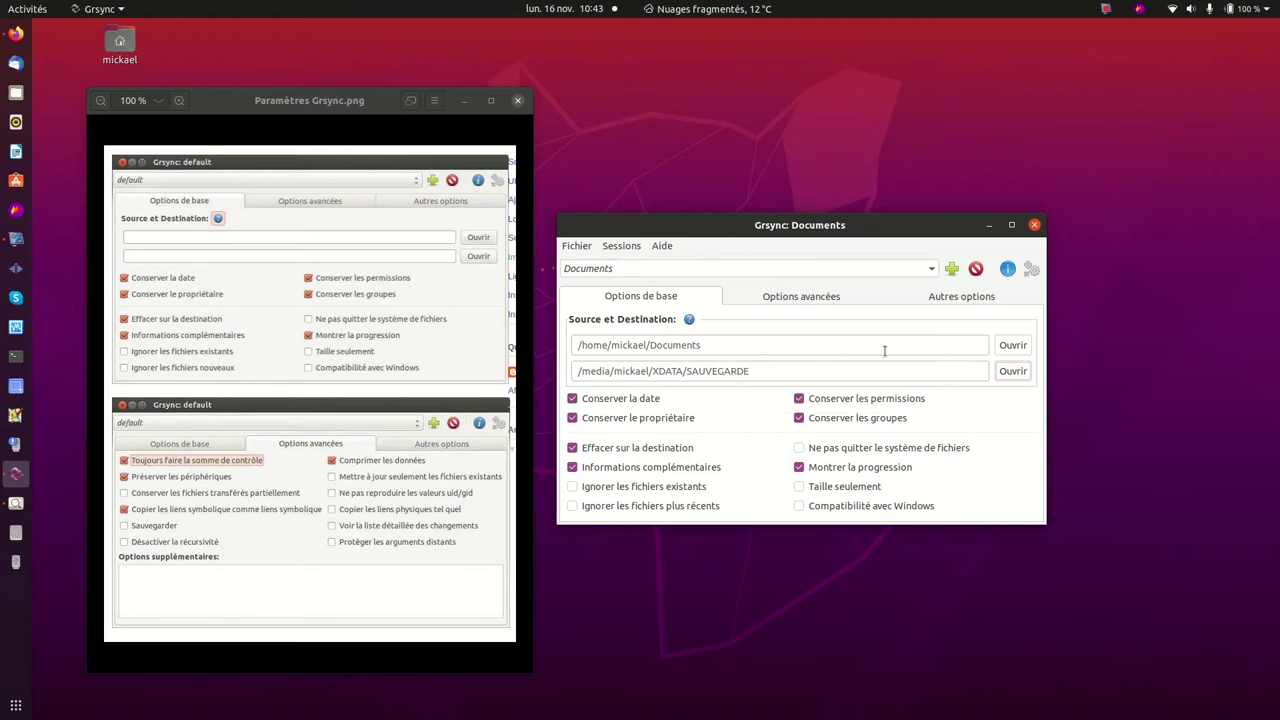
click(1031, 270)
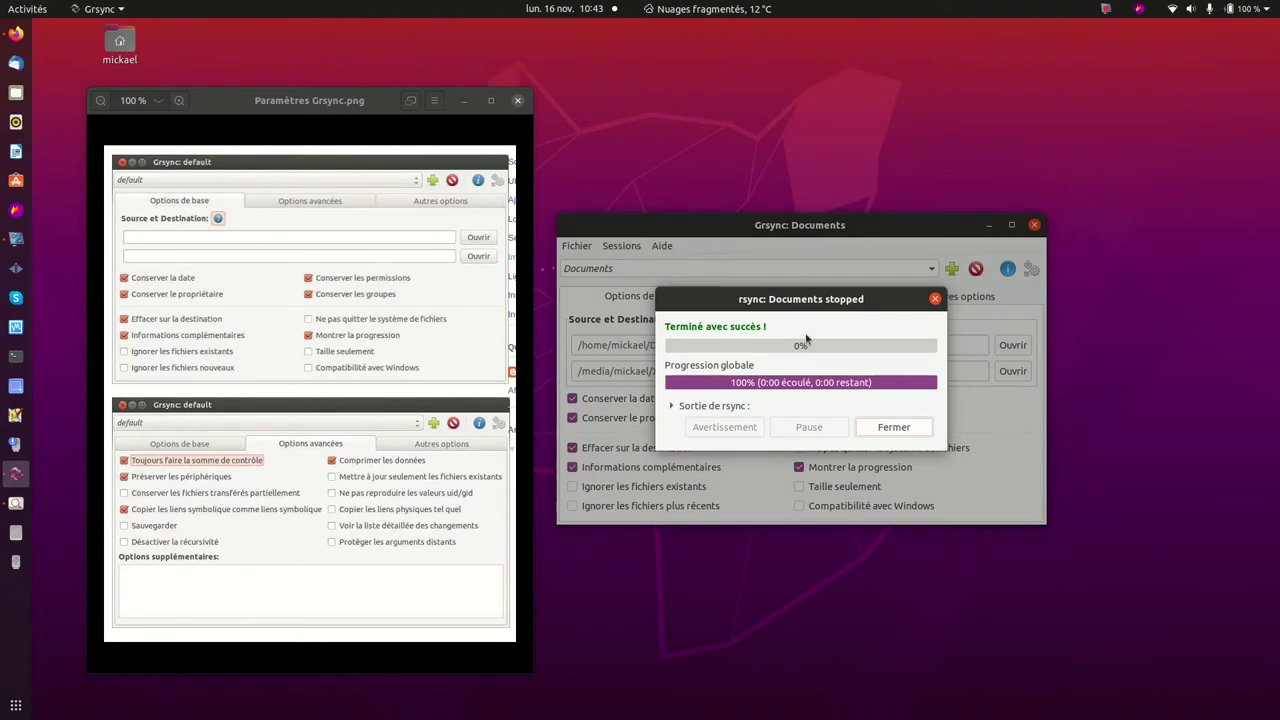
click(878, 428)
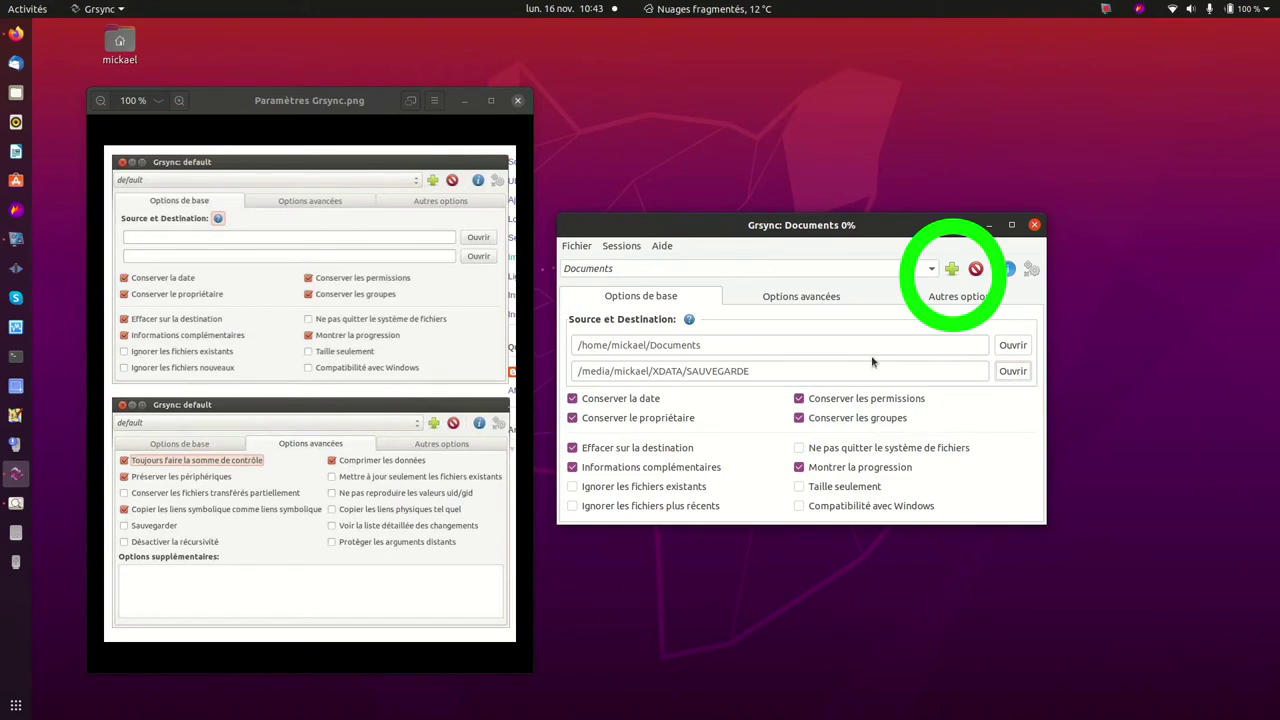
Add a session named Images and set its source to the Images folder in the home directory
click(949, 272)
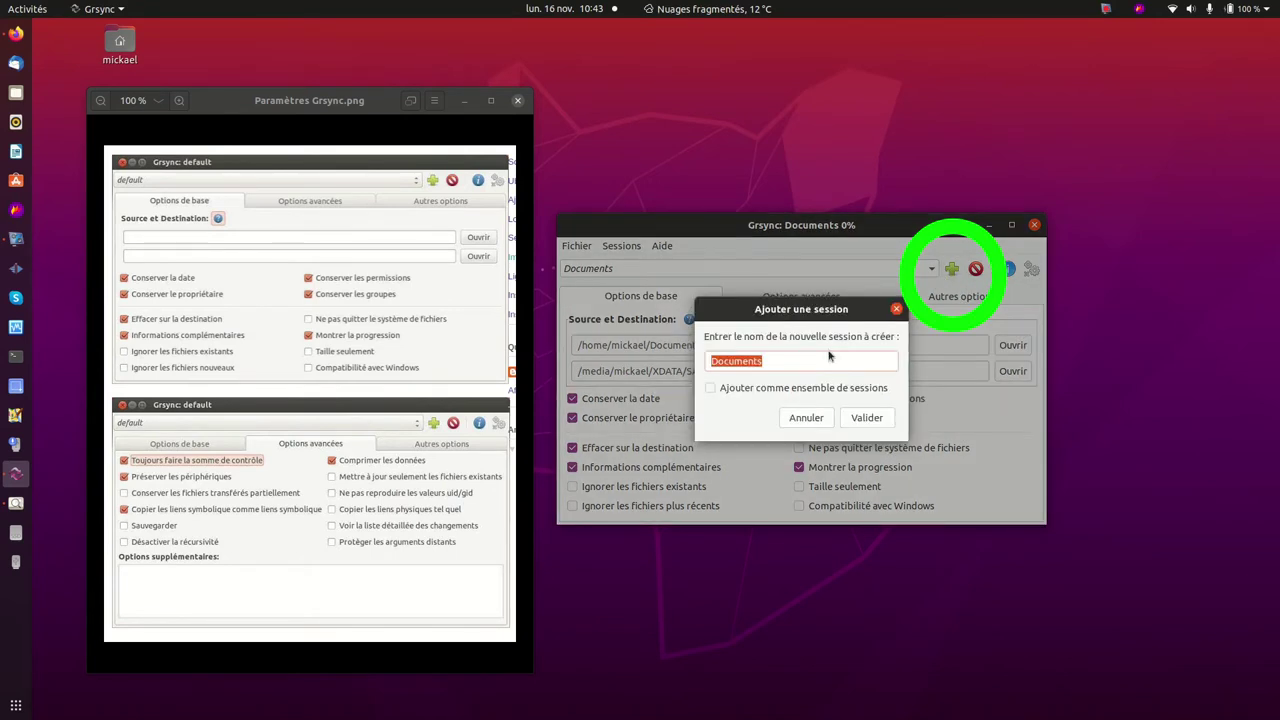
text(I)
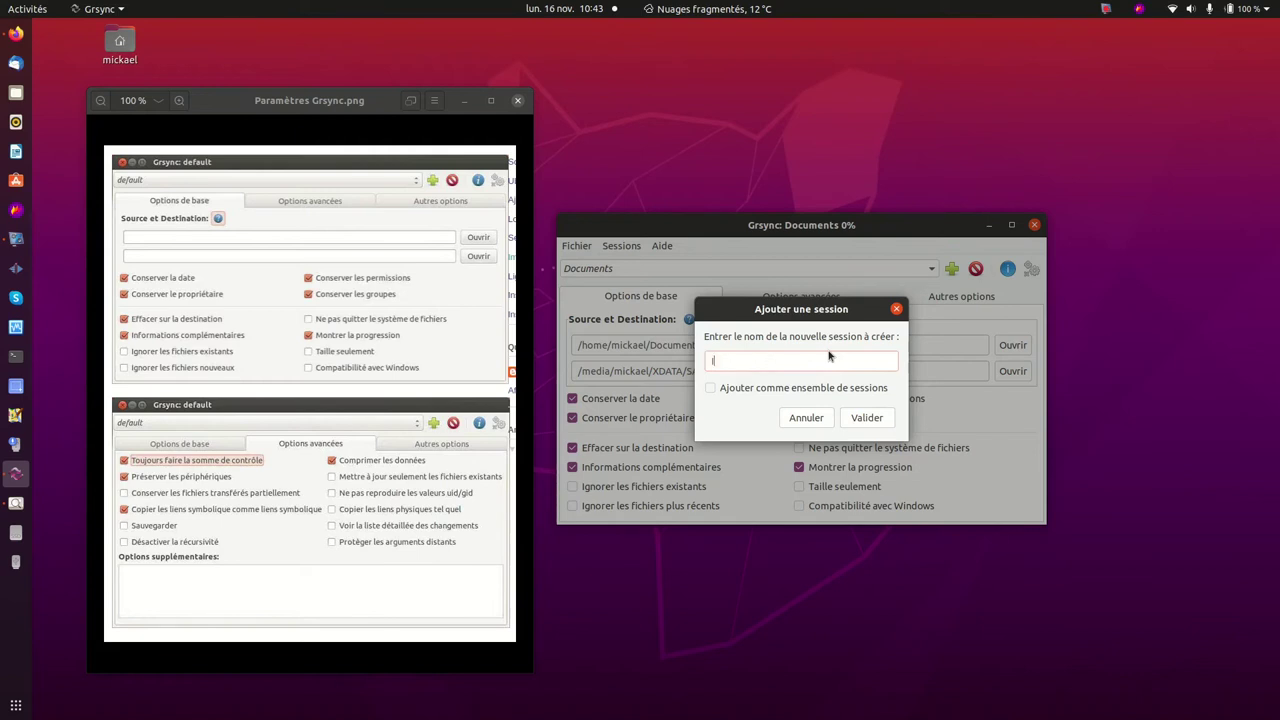
text(mages)
click(867, 418)
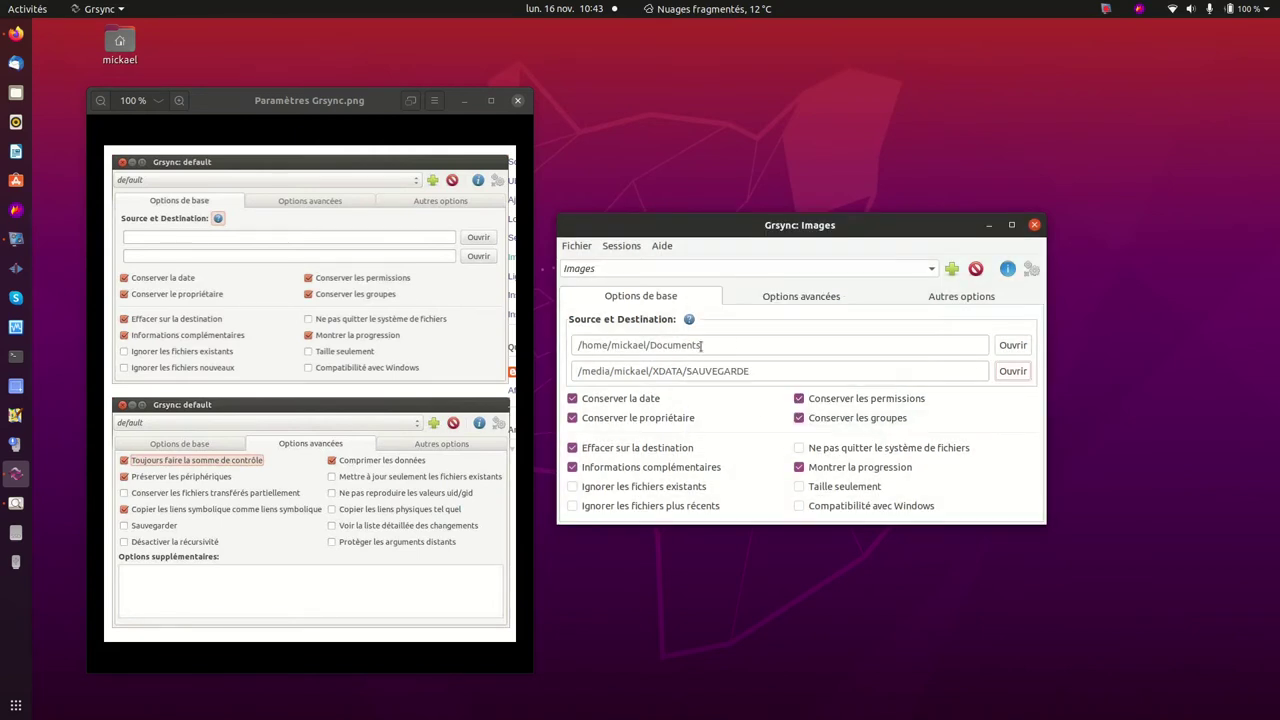
click(1014, 345)
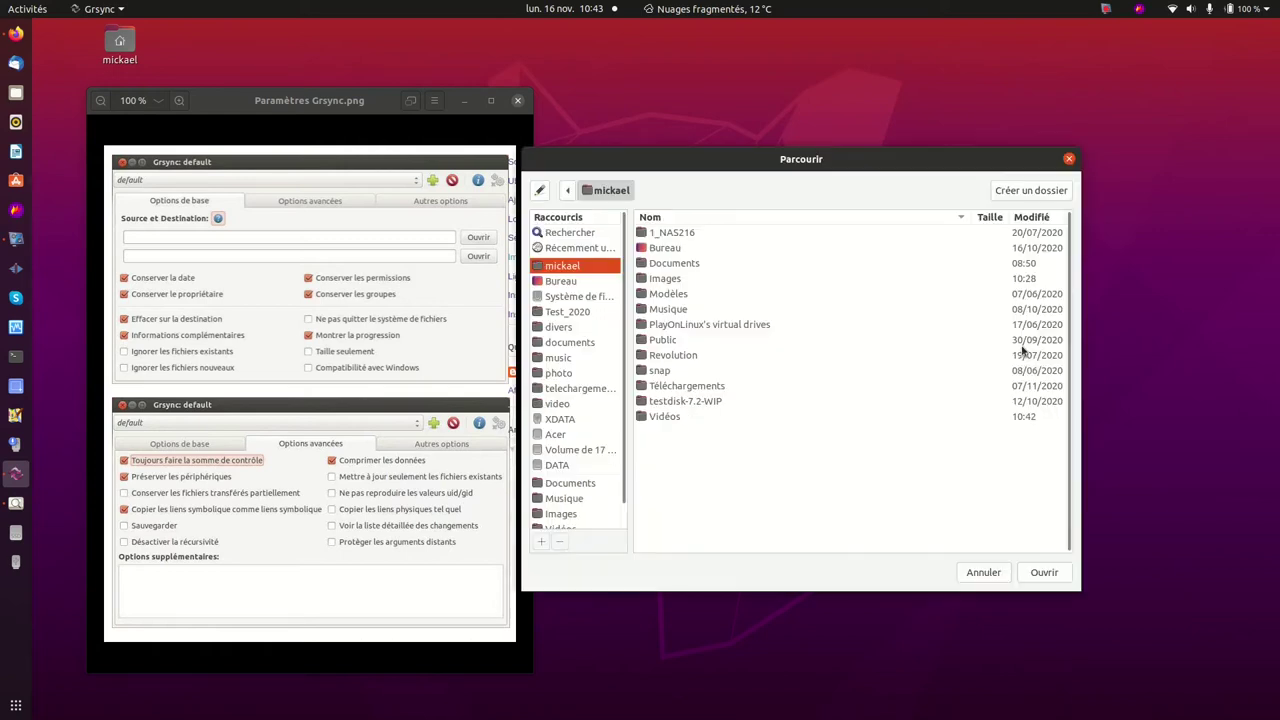
click(660, 282)
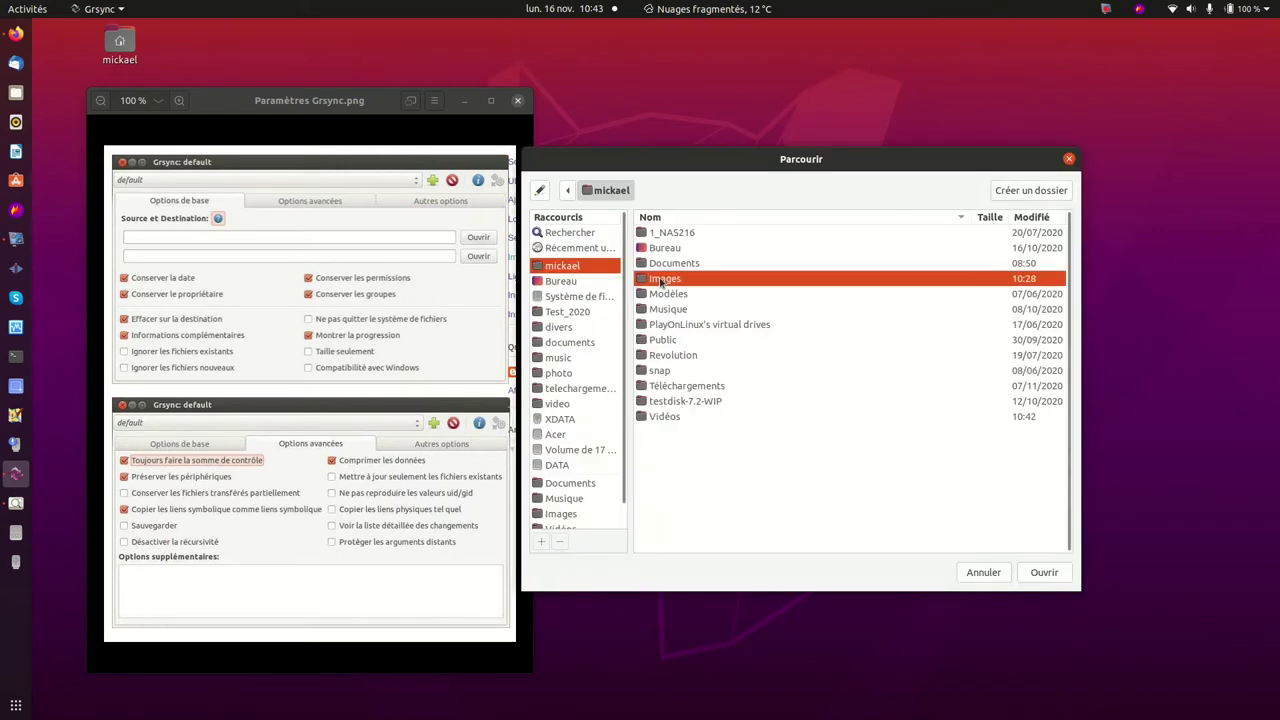
click(1033, 576)
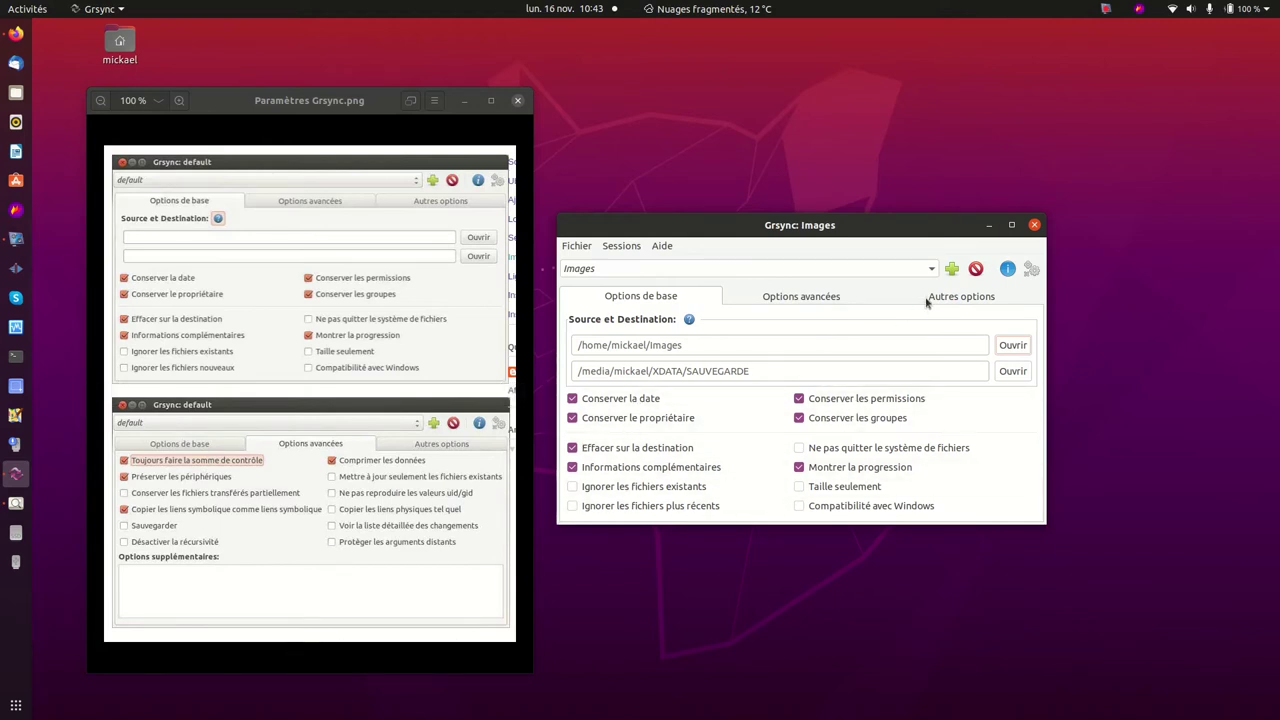
Run the Images session's backup, inspect the detailed rsync output and close the report
click(1031, 268)
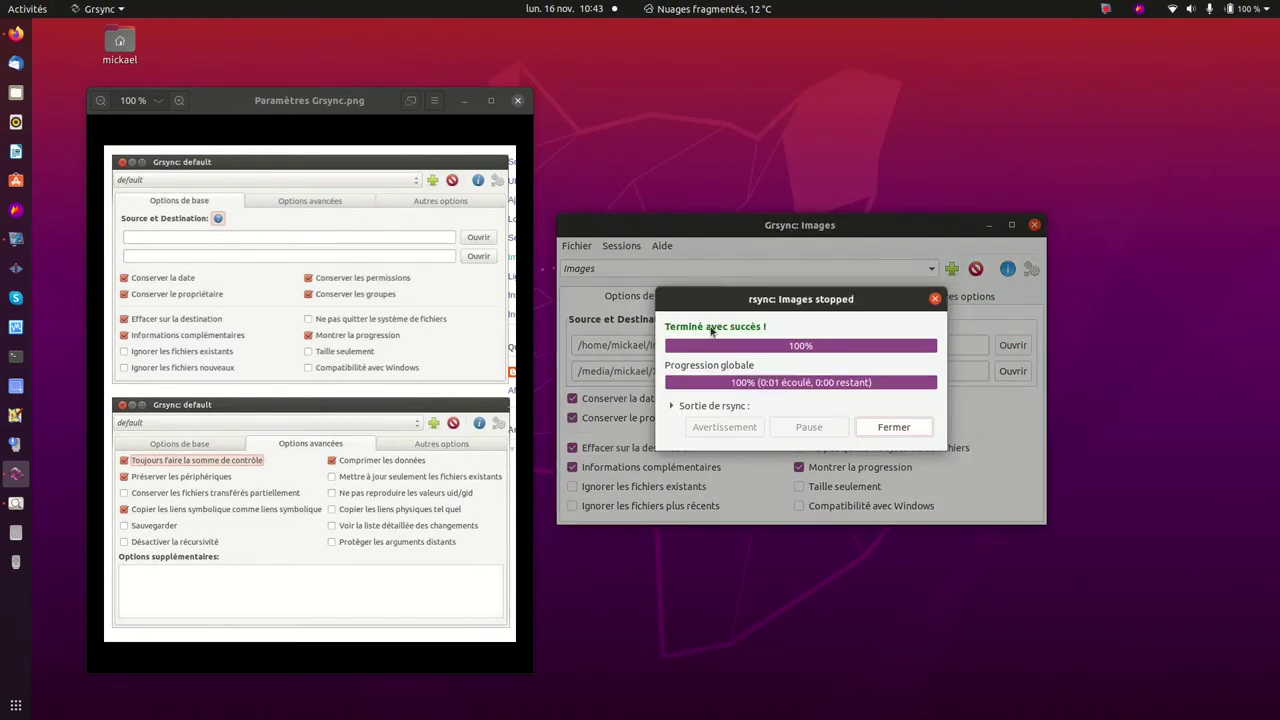
click(673, 405)
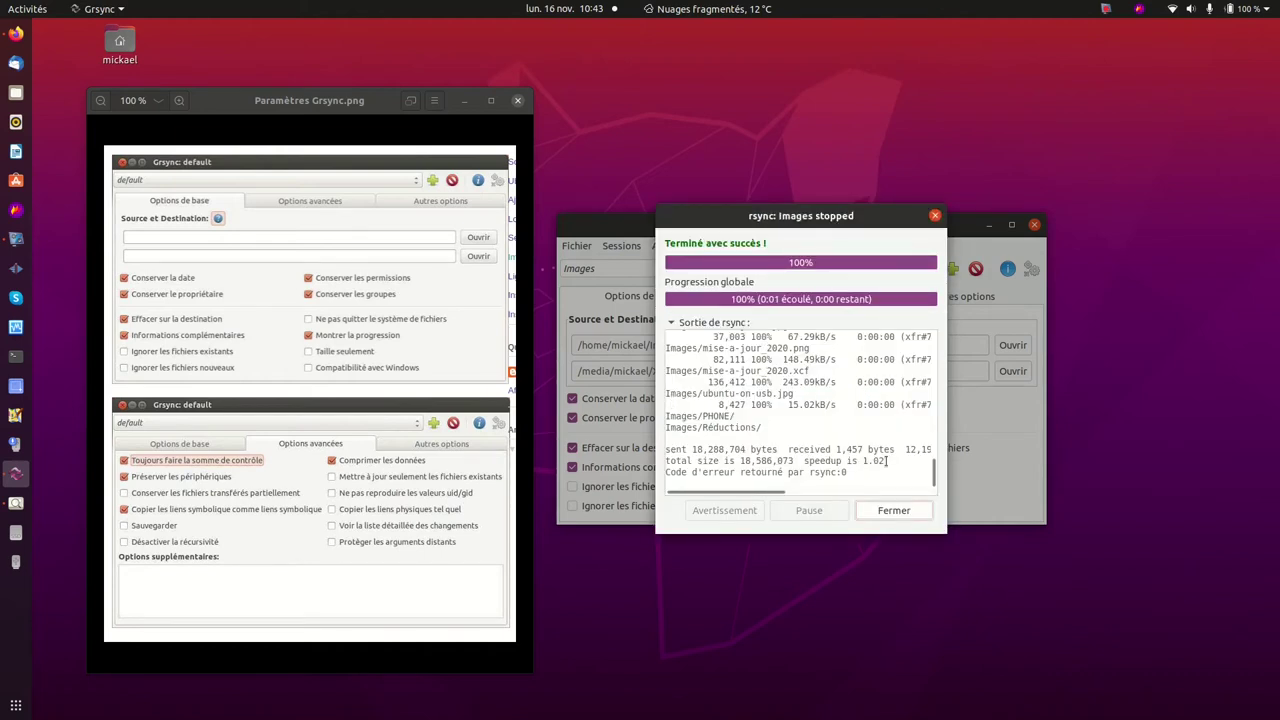
mouse_move(936, 472)
mouse_down()
mouse_move(937, 335)
mouse_move(960, 476)
mouse_up()
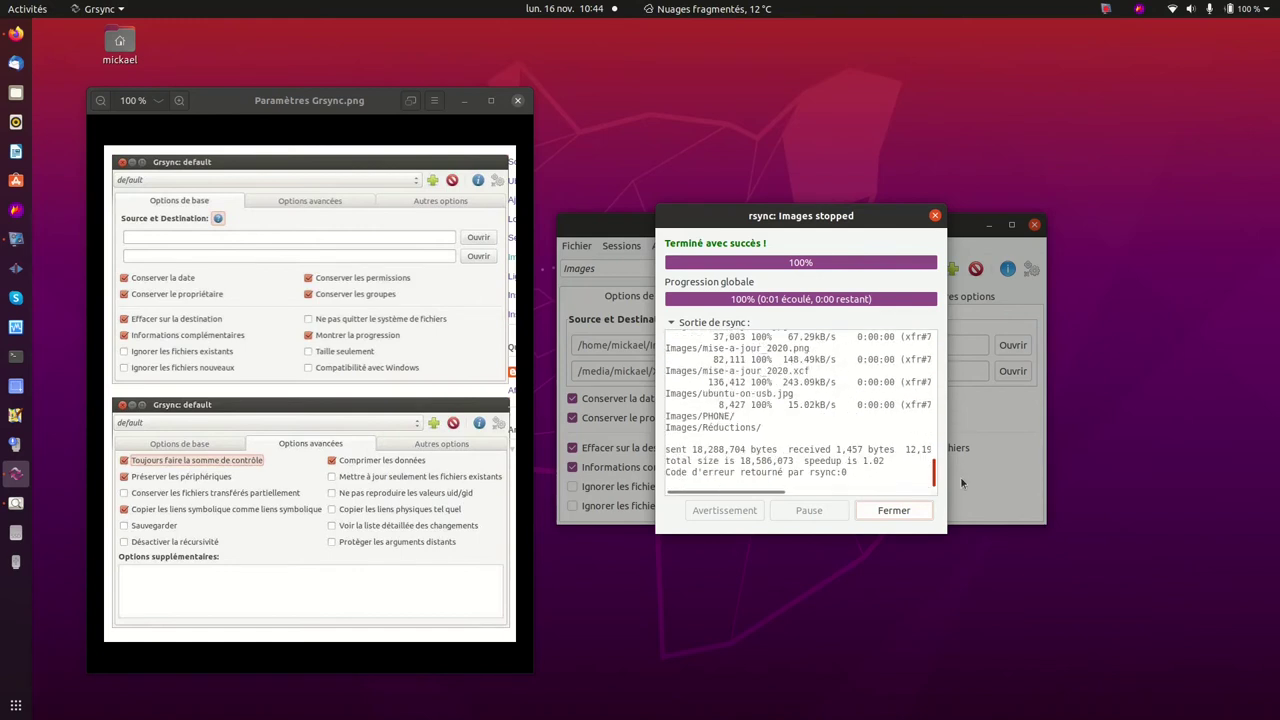
click(900, 510)
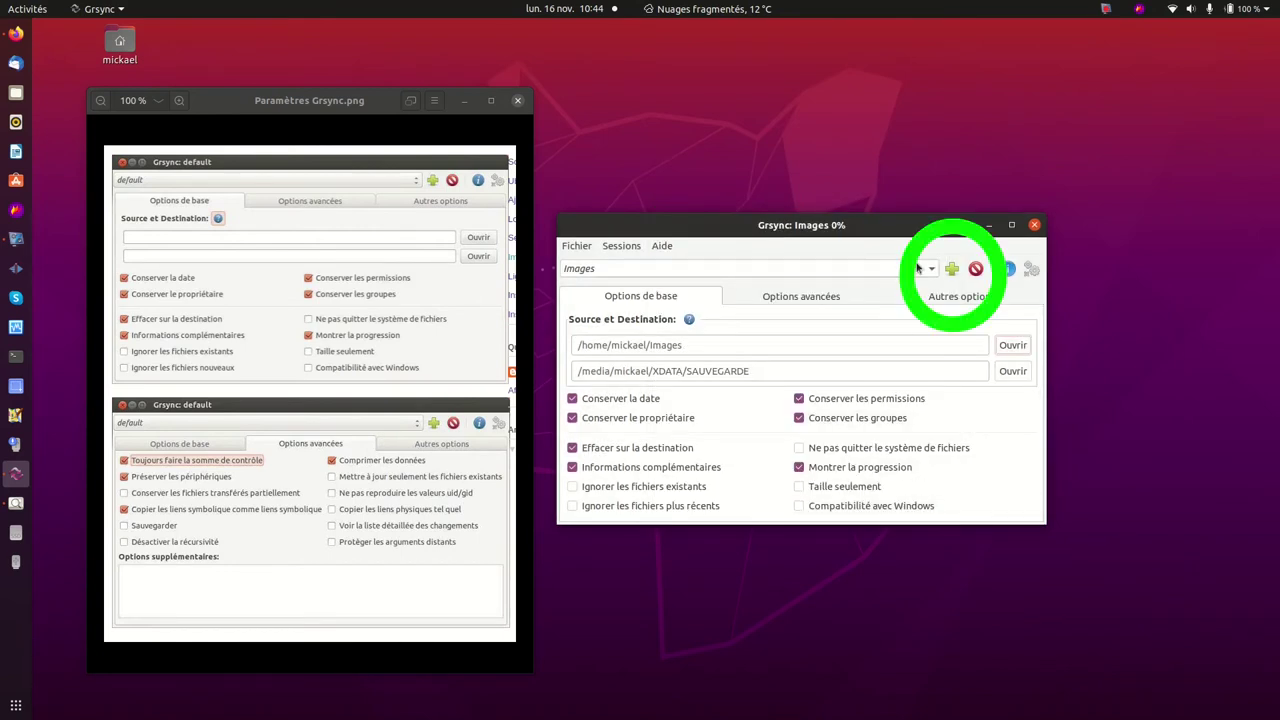
Add a backup session named Musique
click(951, 269)
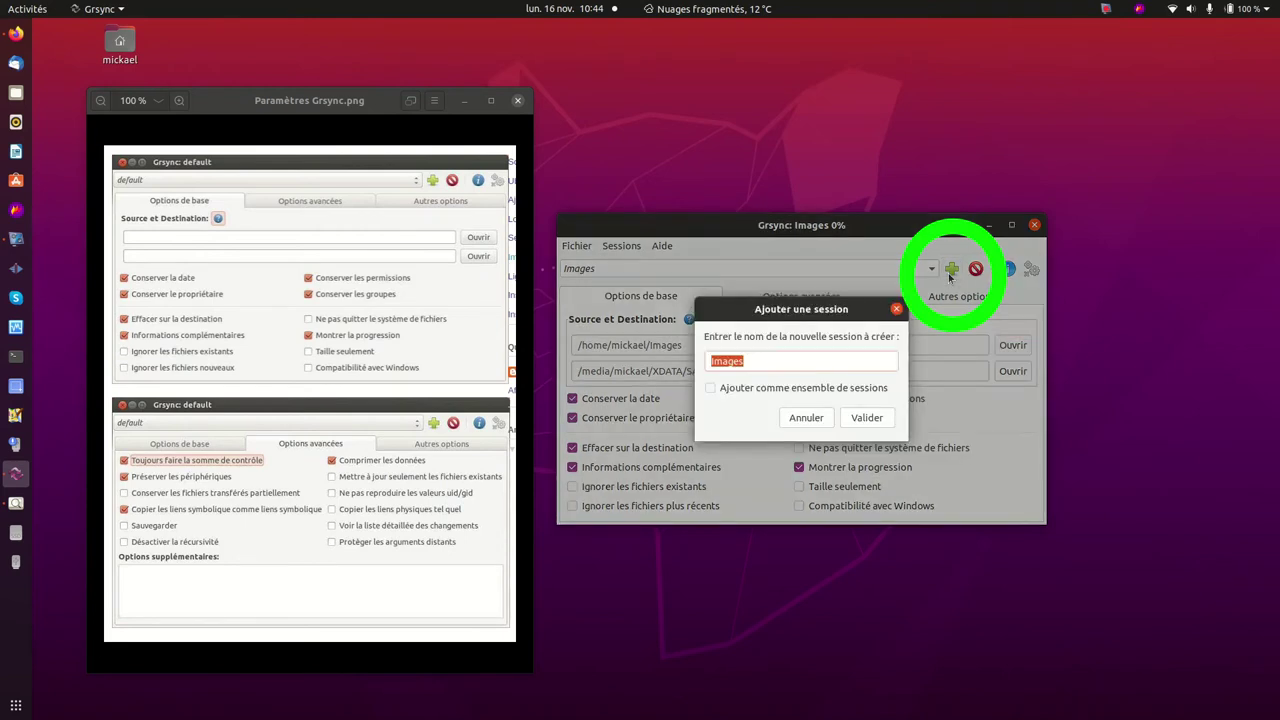
text(Musique)
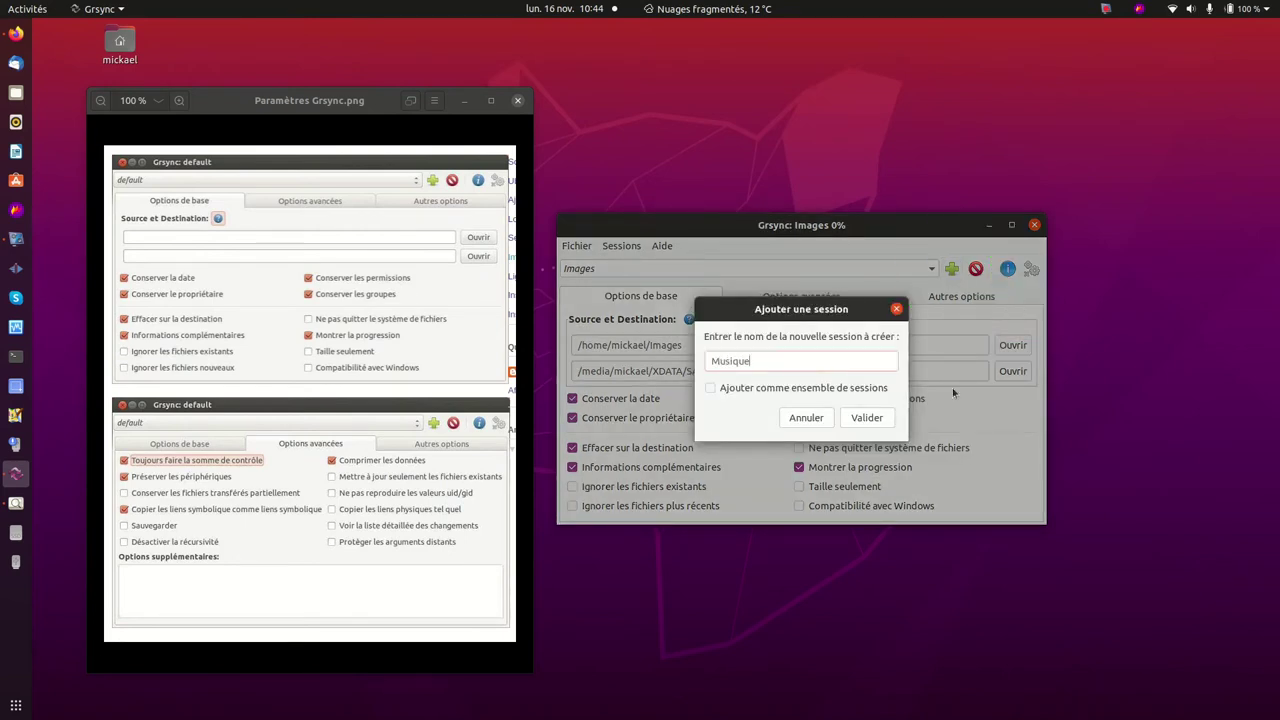
click(866, 418)
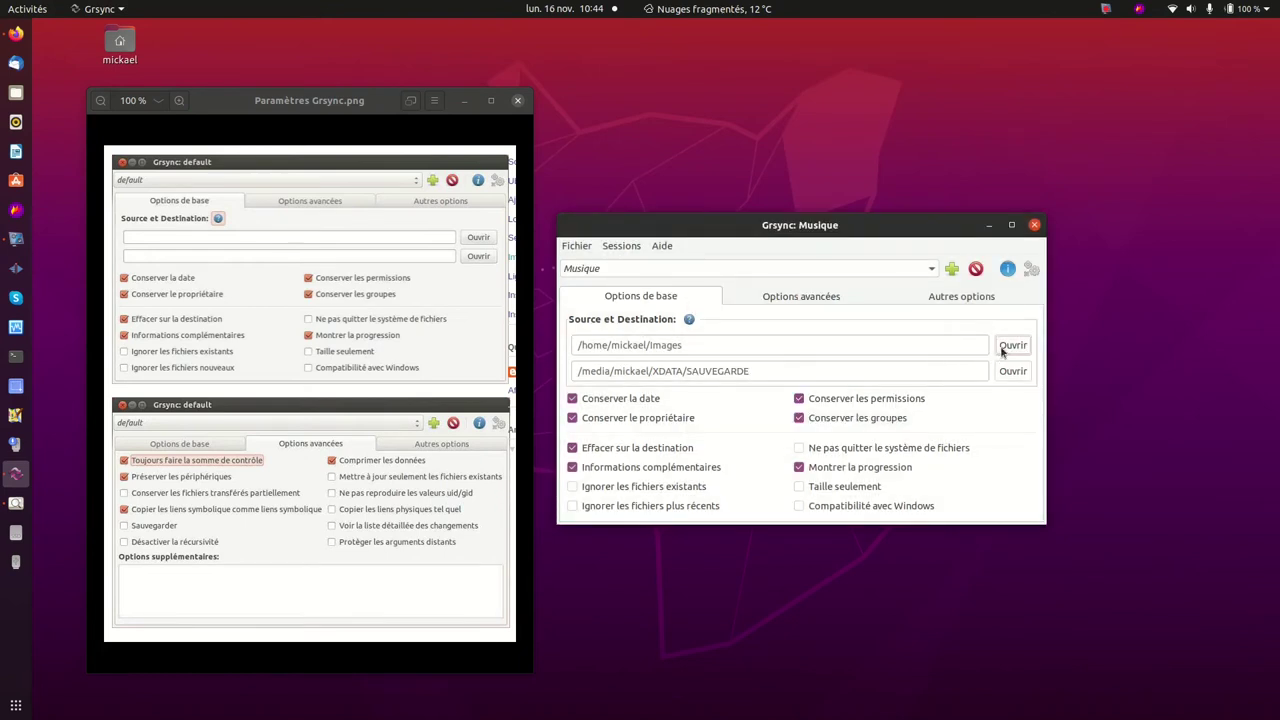
Set the session's source to the home directory's Musique folder, run its backup and close the report
click(1013, 345)
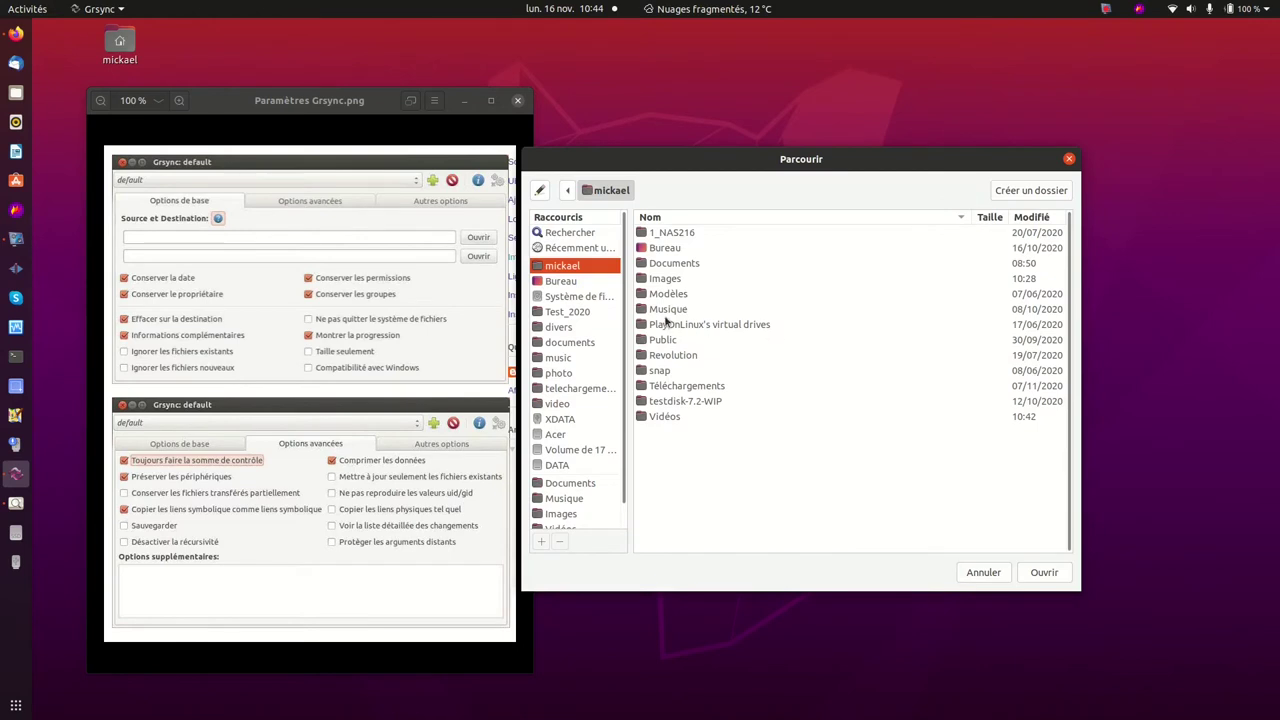
click(670, 311)
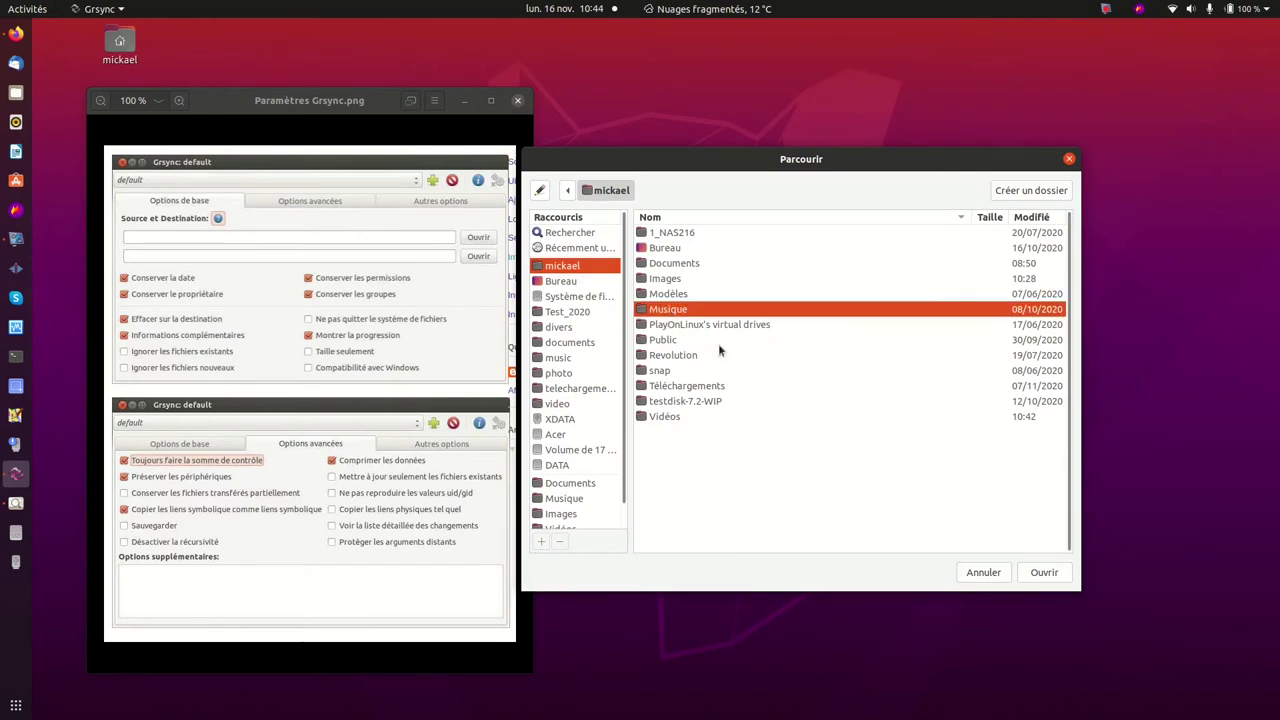
click(1040, 570)
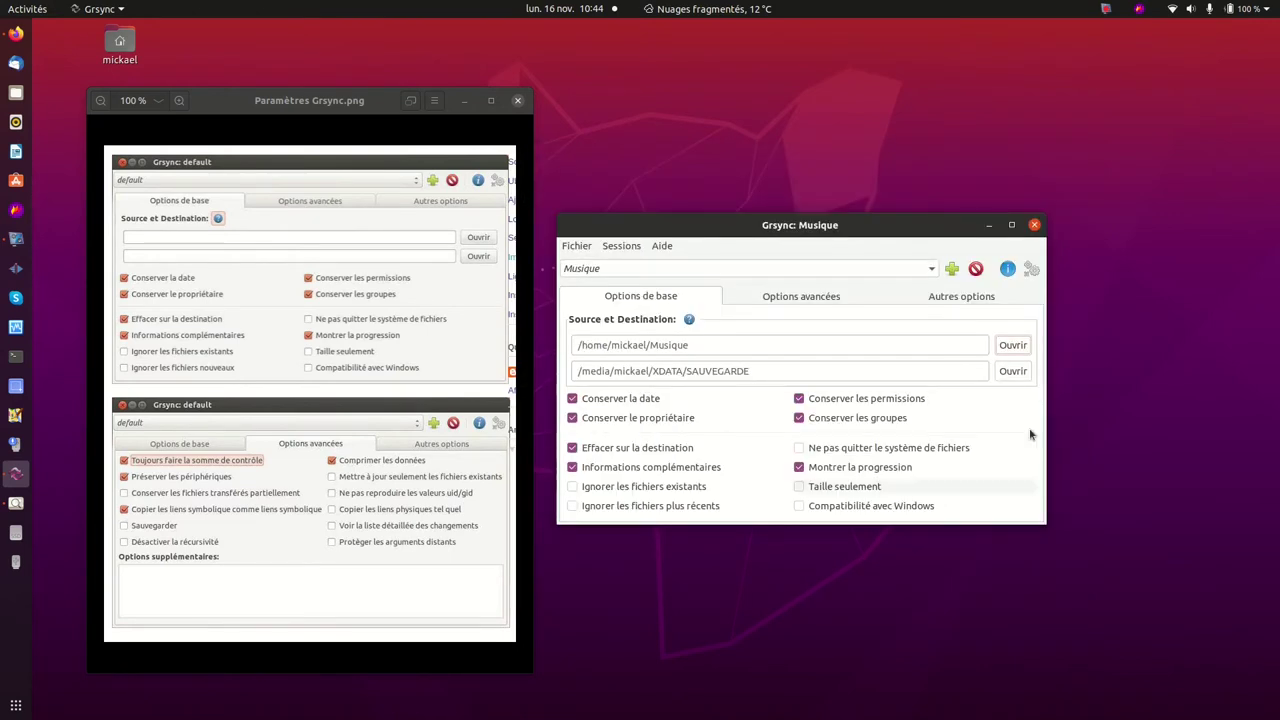
click(1032, 278)
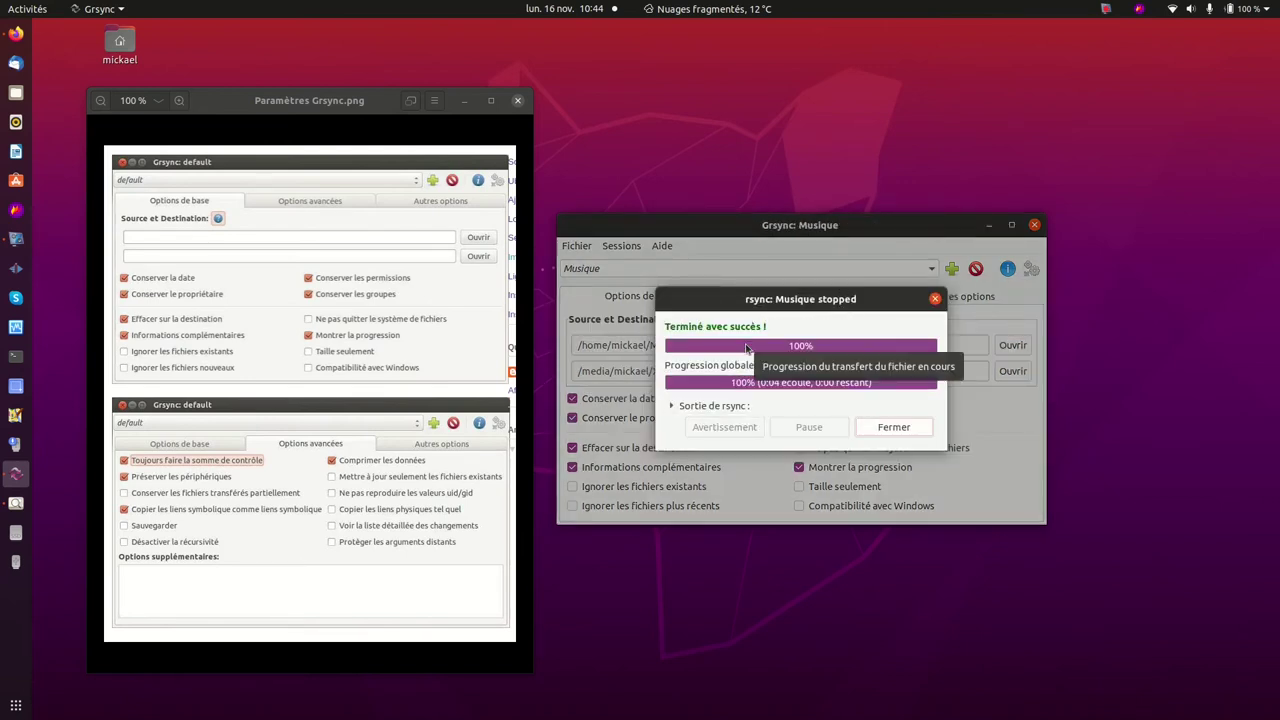
click(896, 428)
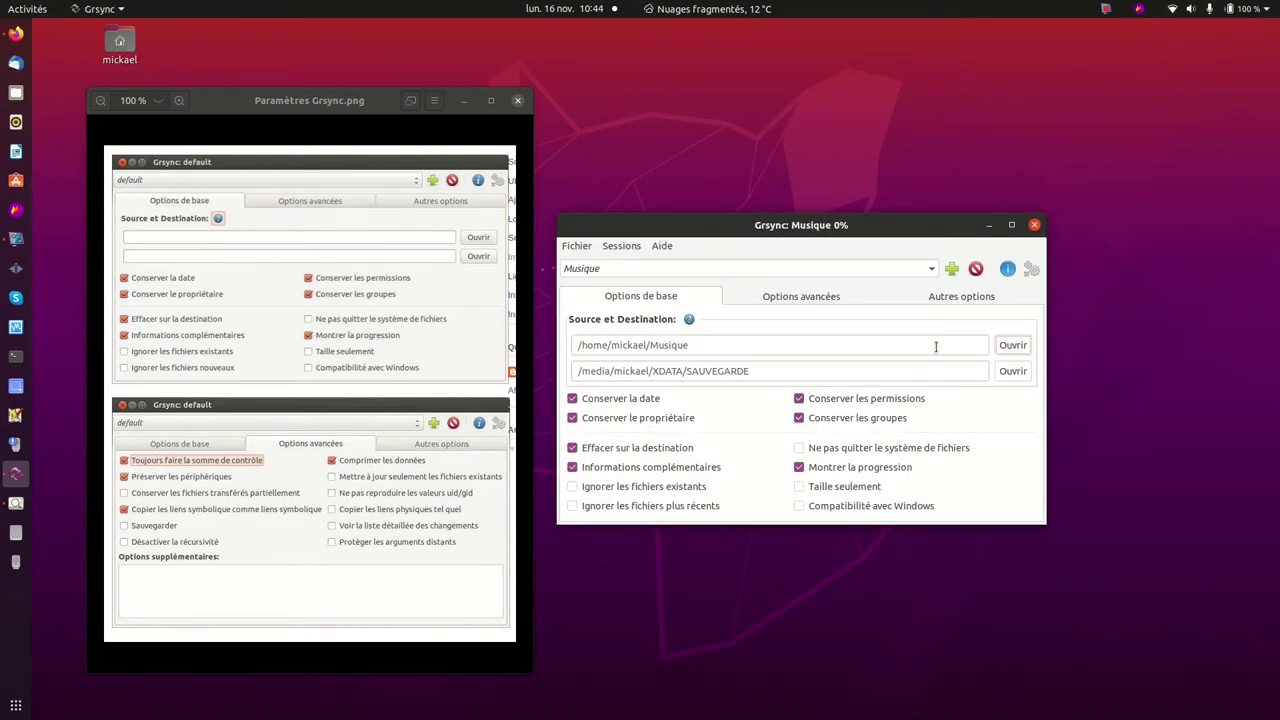
Add a session named Vidéos and set its source to the Vidéos OK subfolder of the home directory's Vidéos folder
click(951, 270)
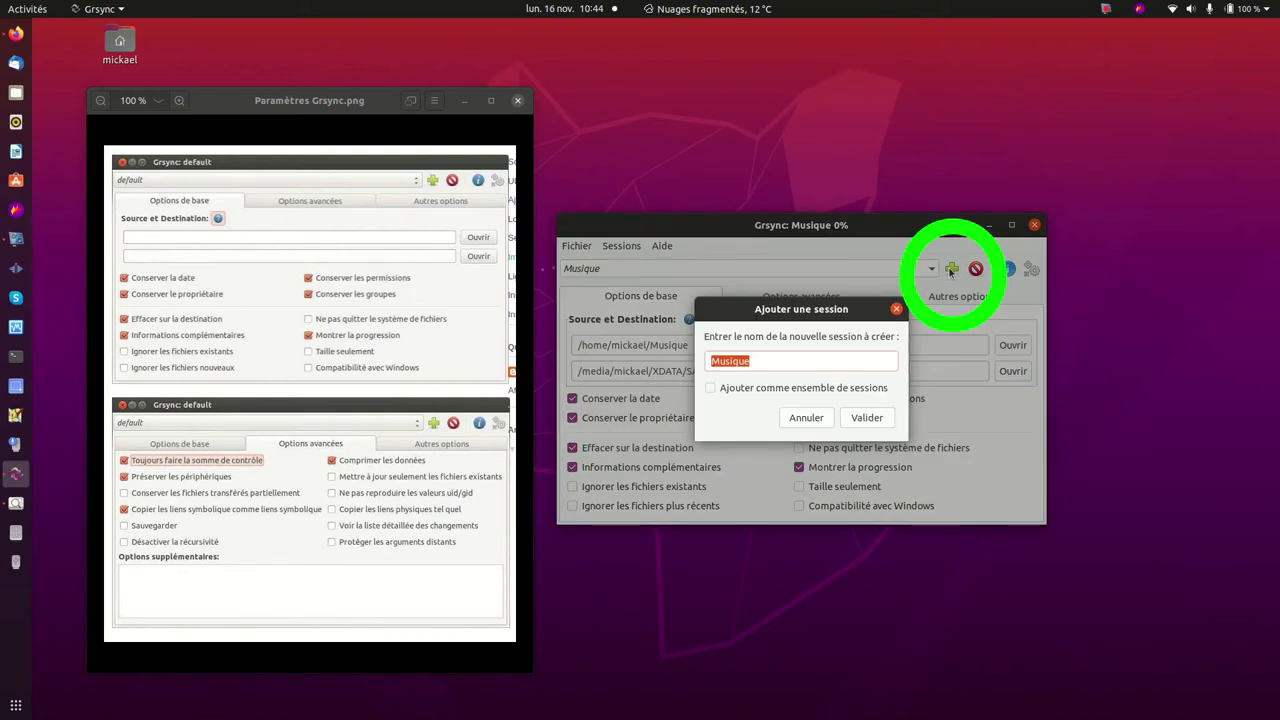
text(Vidéos)
click(866, 417)
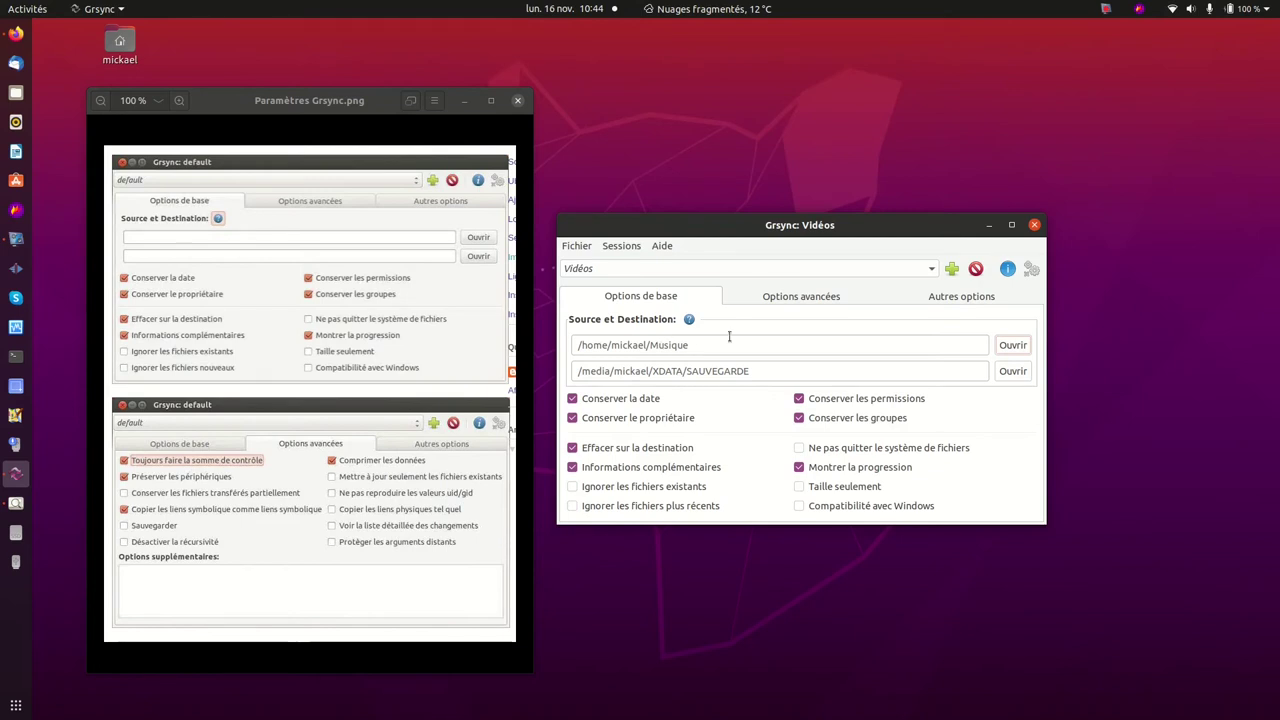
click(1013, 346)
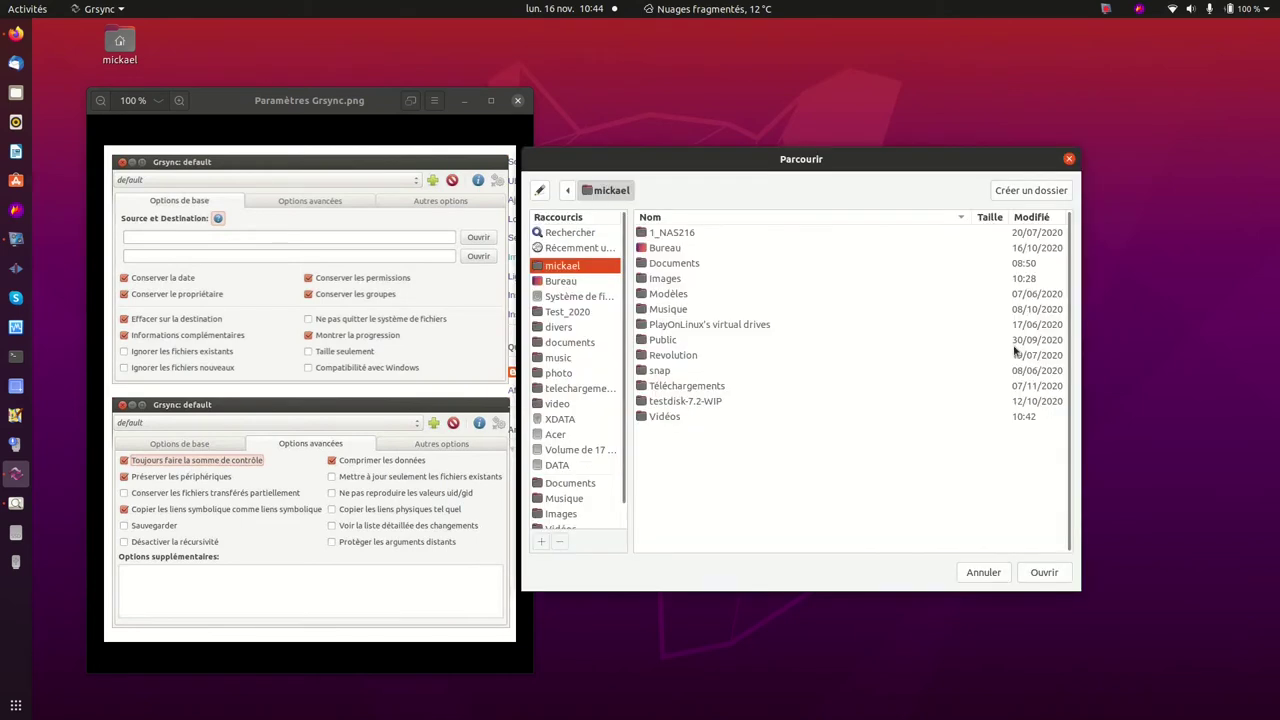
double_click(666, 417)
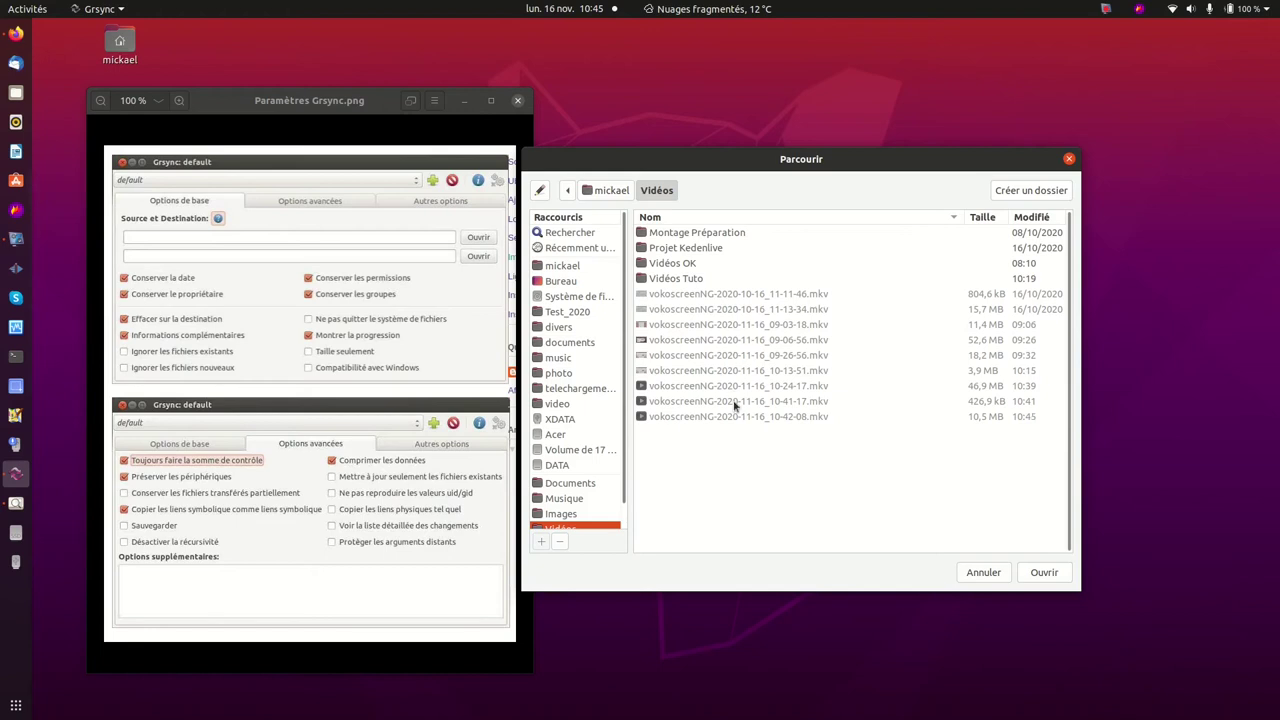
double_click(641, 265)
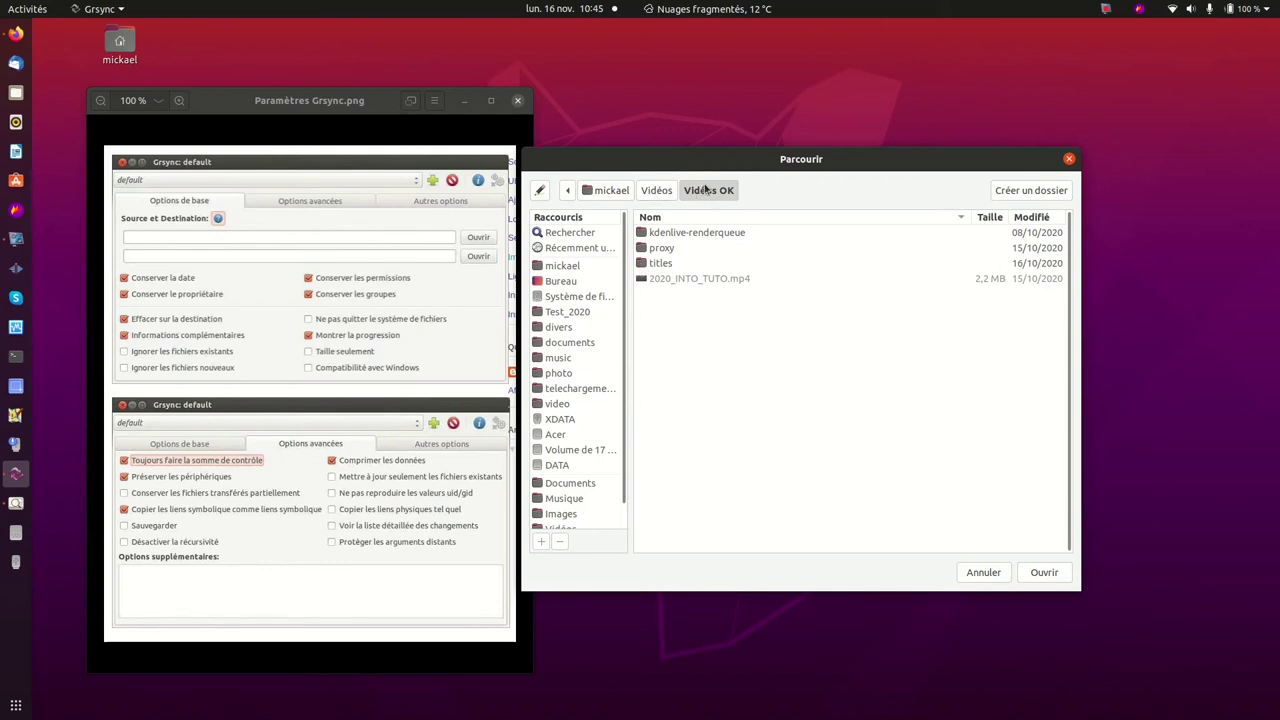
click(1040, 574)
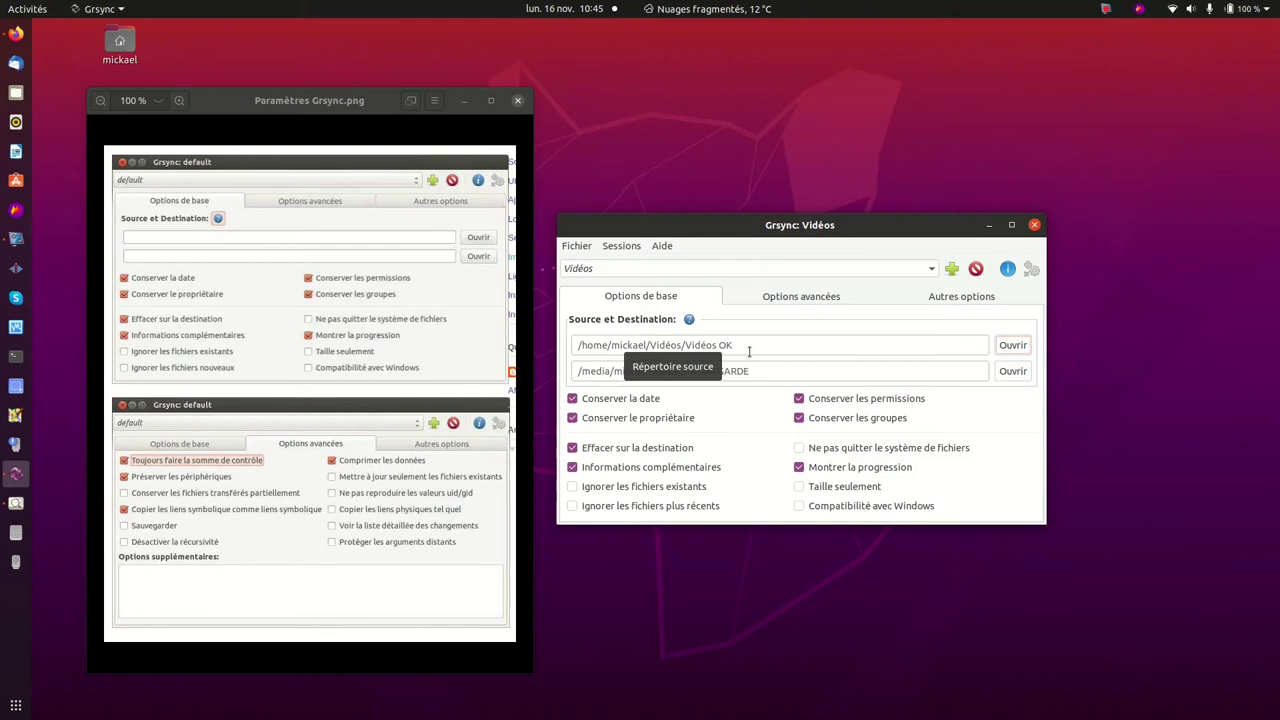
Change the Vidéos session's source to the home directory's whole Vidéos folder, run its backup and close the report
click(1012, 345)
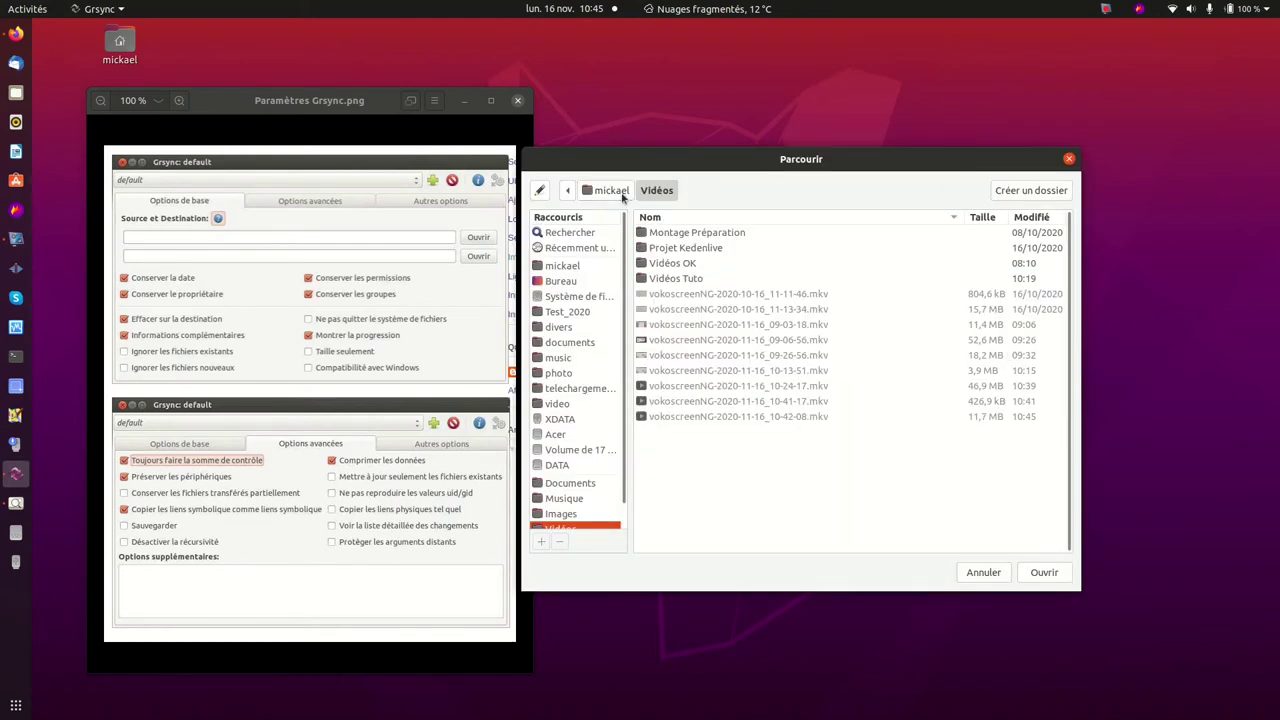
click(612, 191)
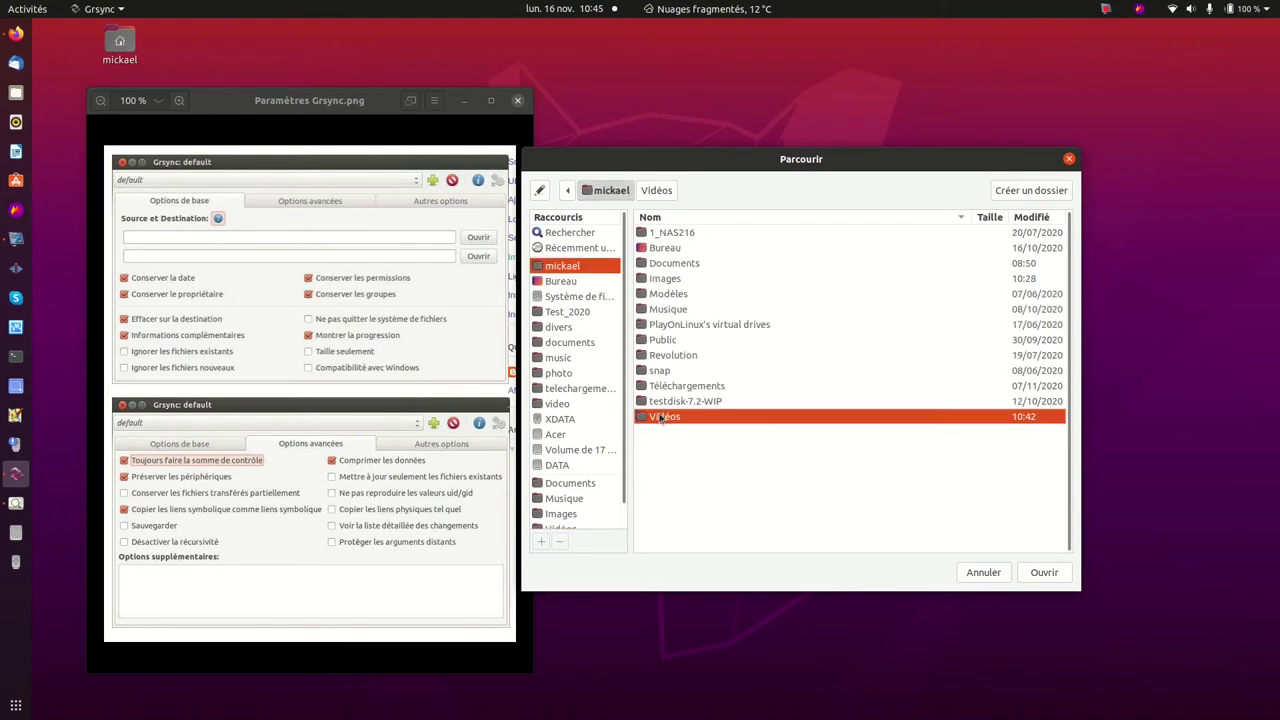
click(1043, 572)
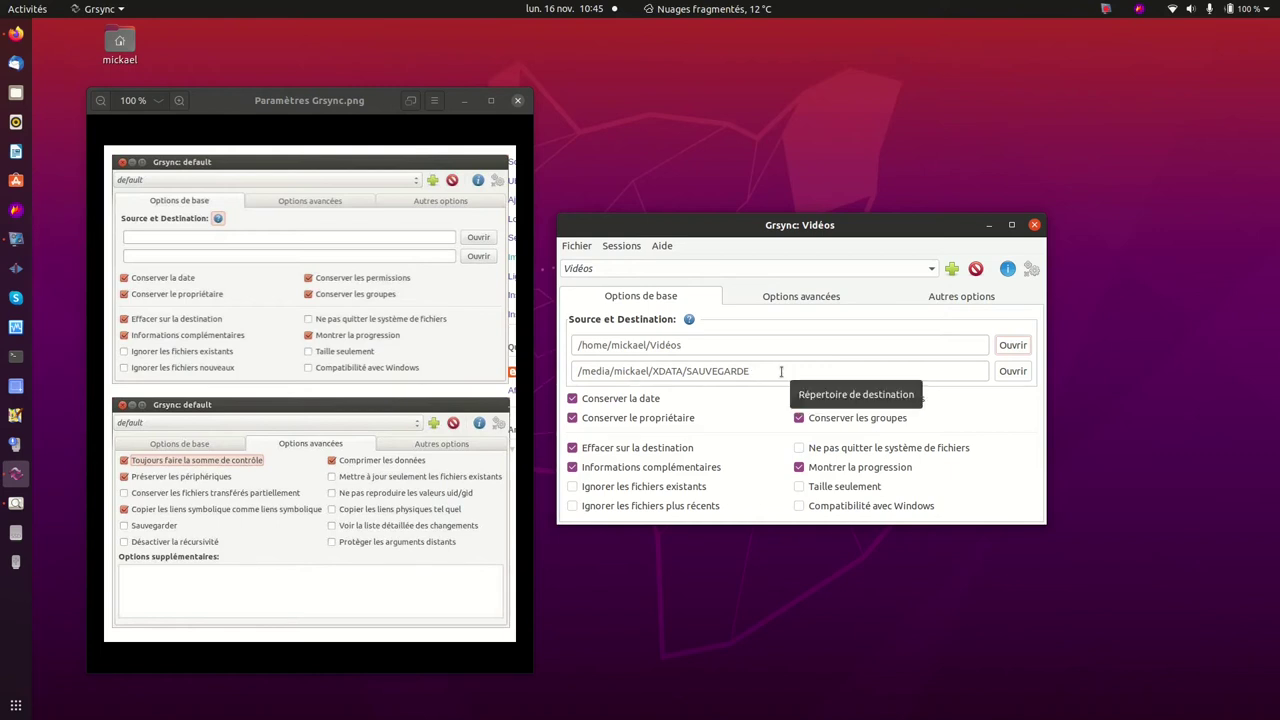
click(1029, 268)
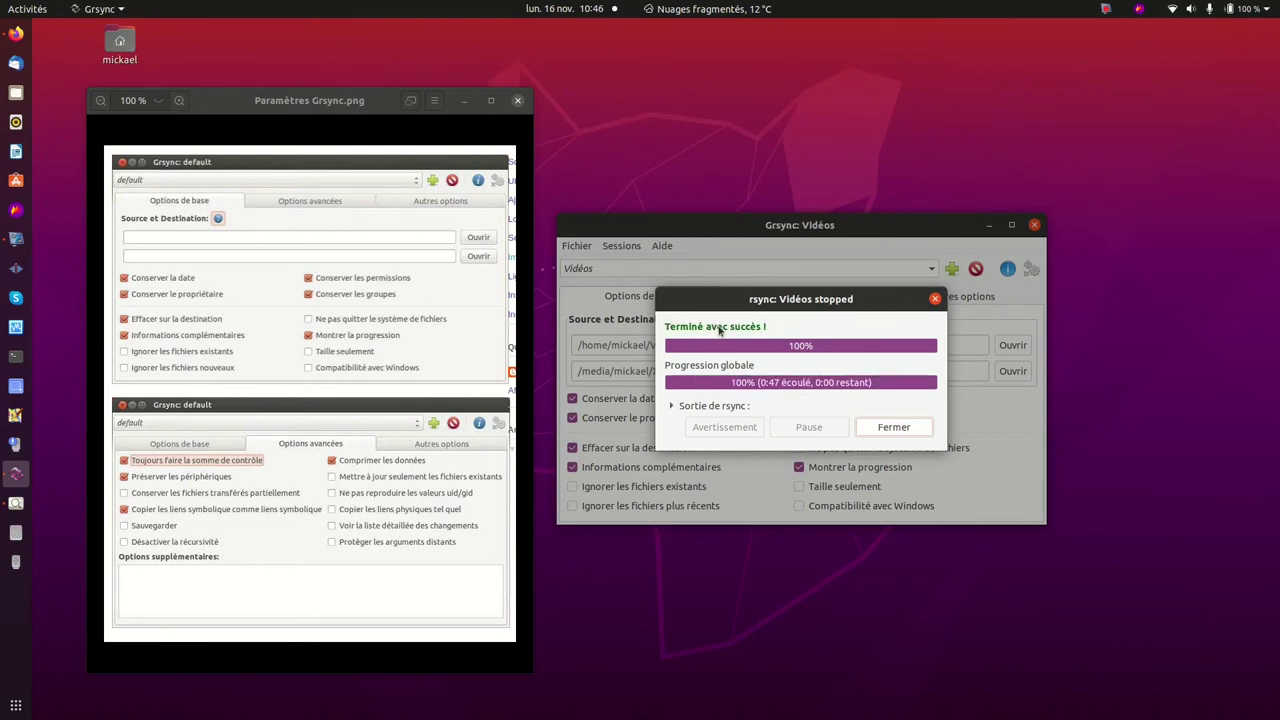
click(894, 427)
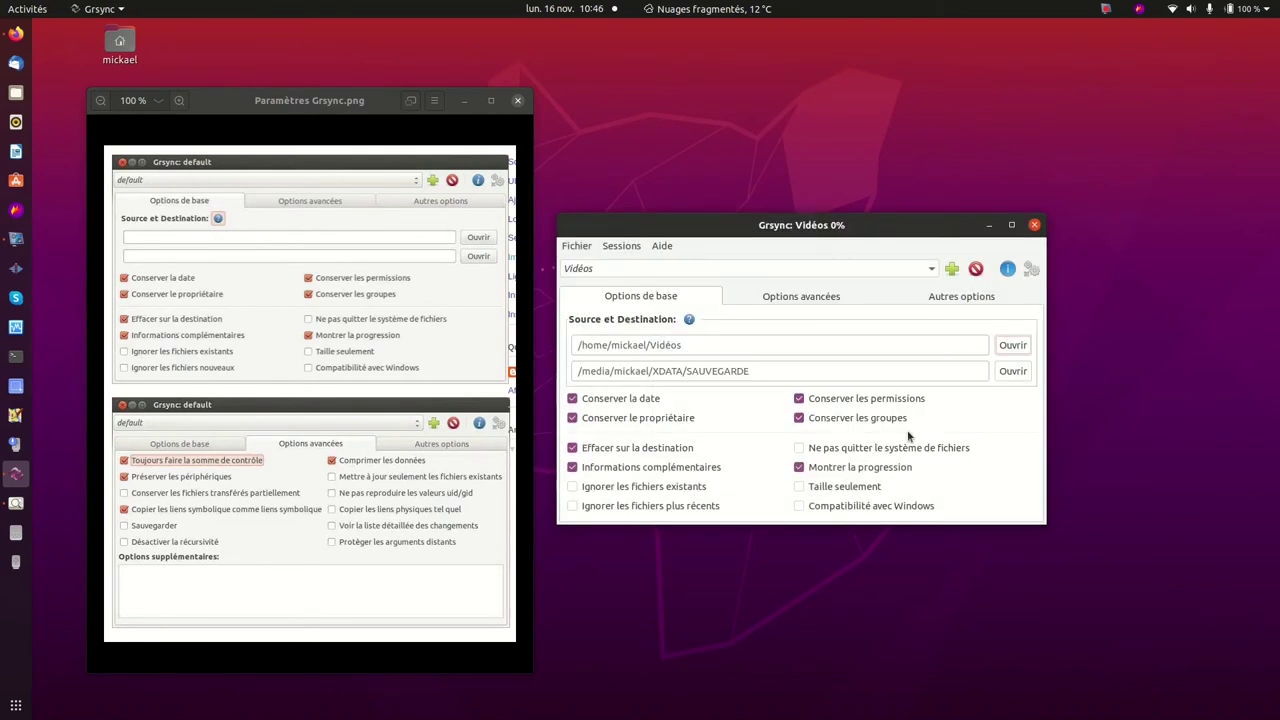
Add a session named Thunderbird and set its source to the hidden .thunderbird folder in the home directory
click(951, 270)
text(Thun)
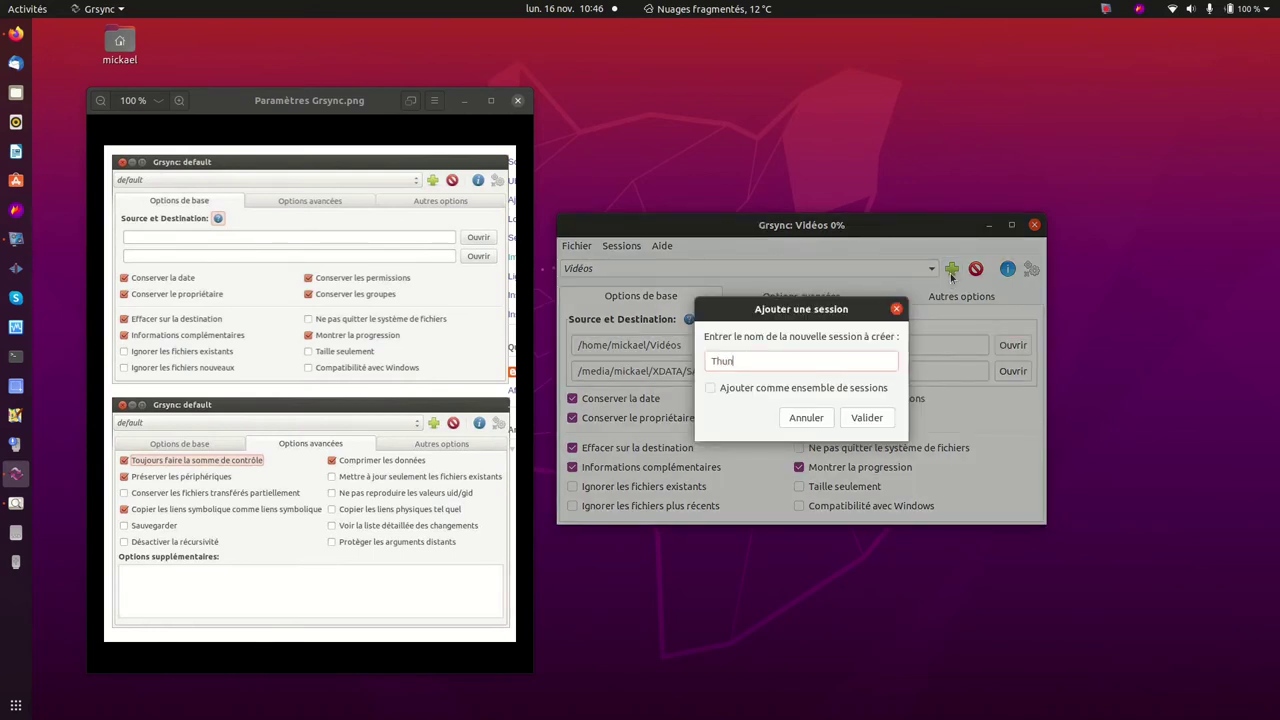
text(derbird)
click(867, 417)
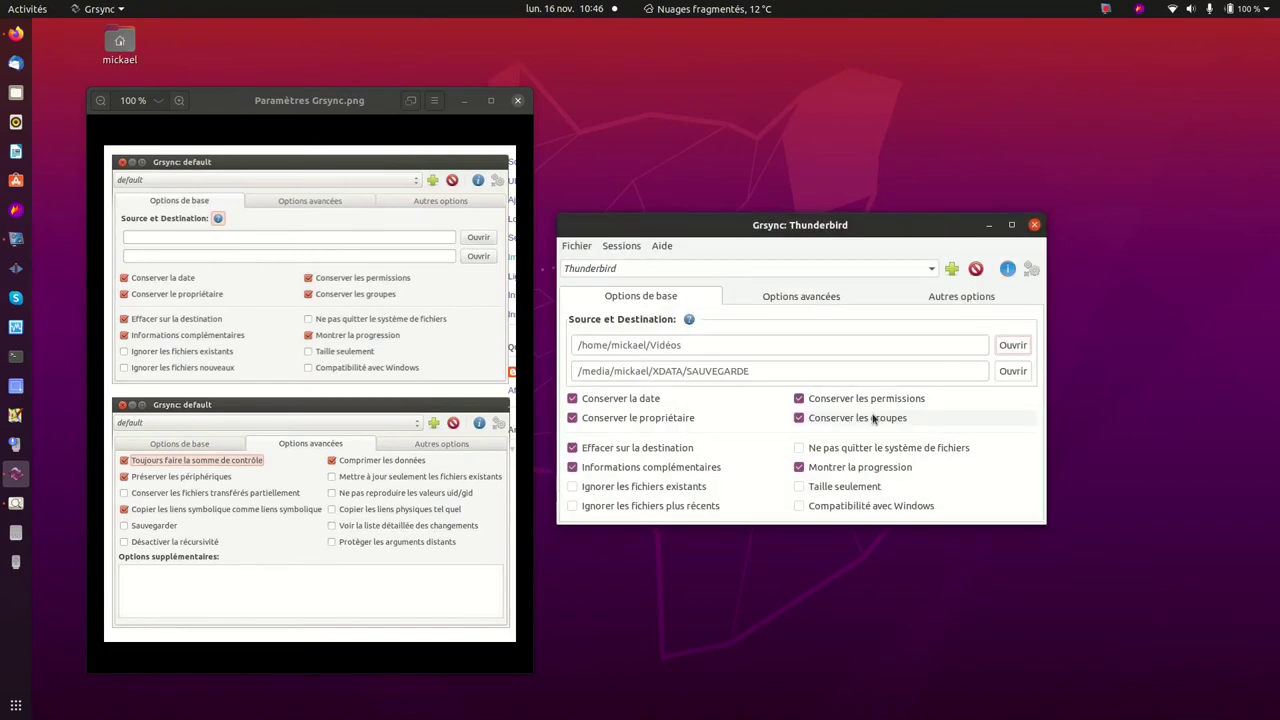
click(703, 348)
key(BackSpace)
key(BackSpace)
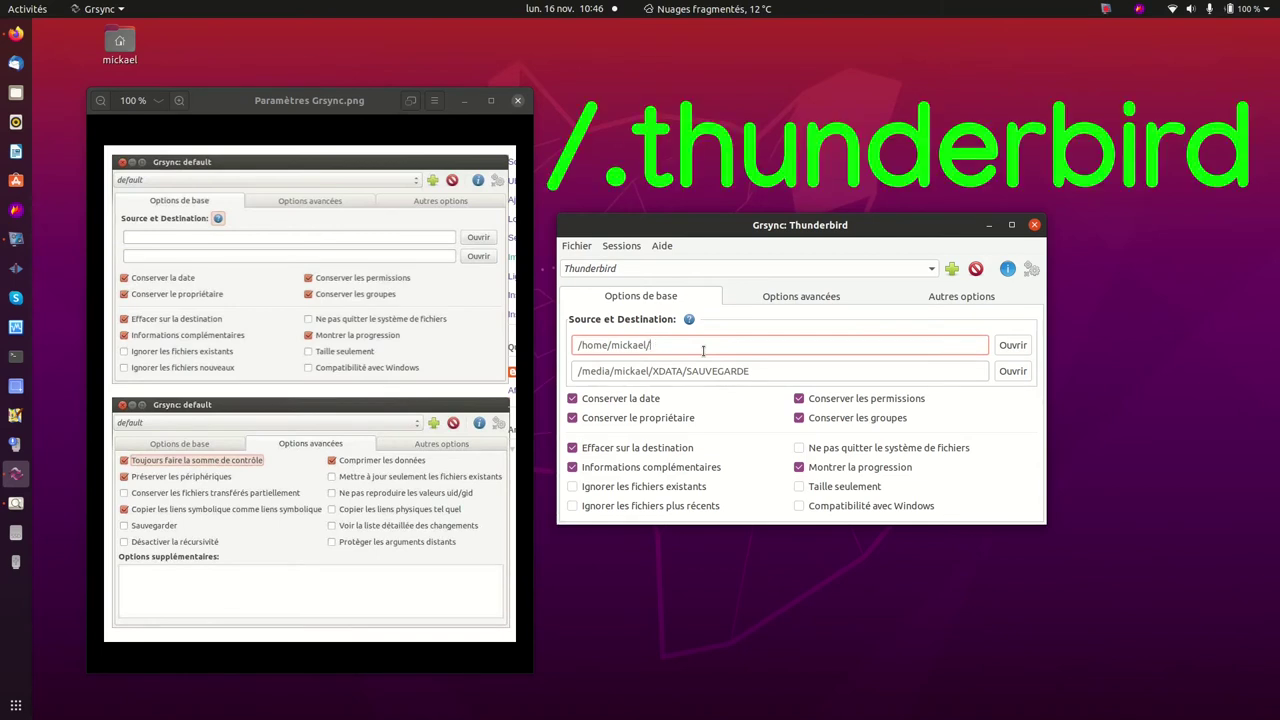
text(.thunderbird)
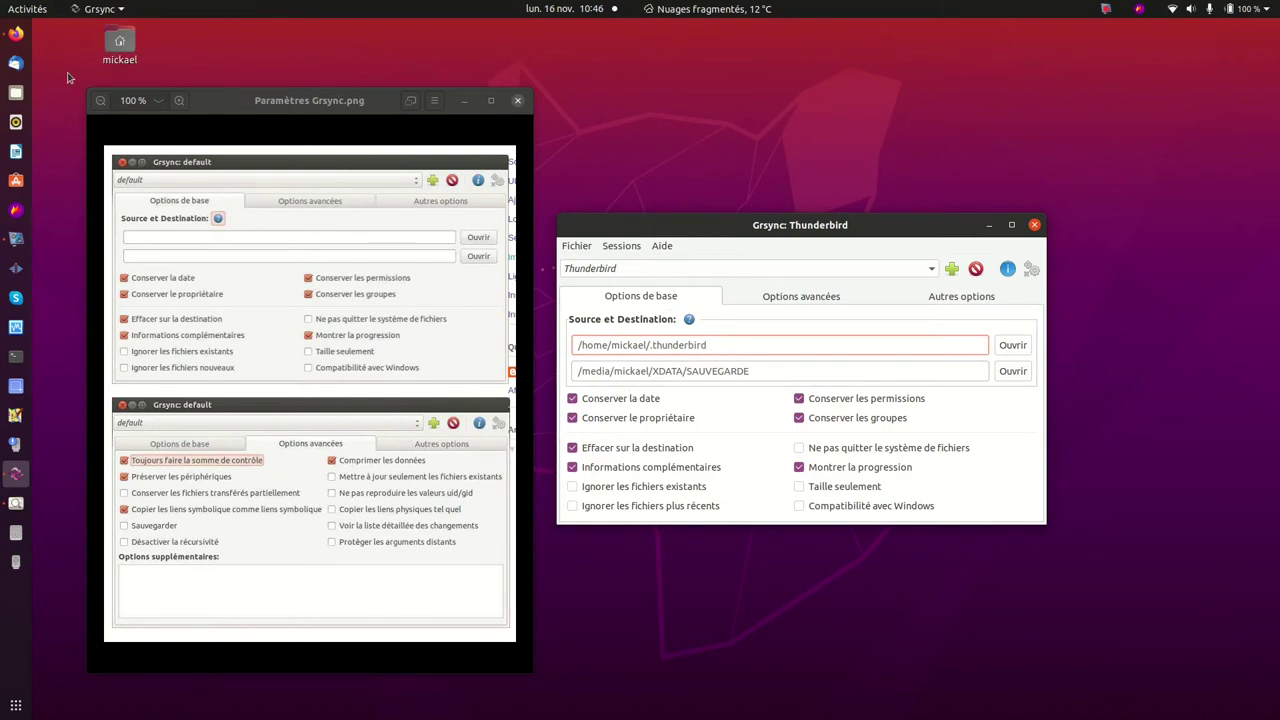
Switch to Files, reveal the home directory's hidden items to check for the .thunderbird folder, hide them again and close the window
click(16, 92)
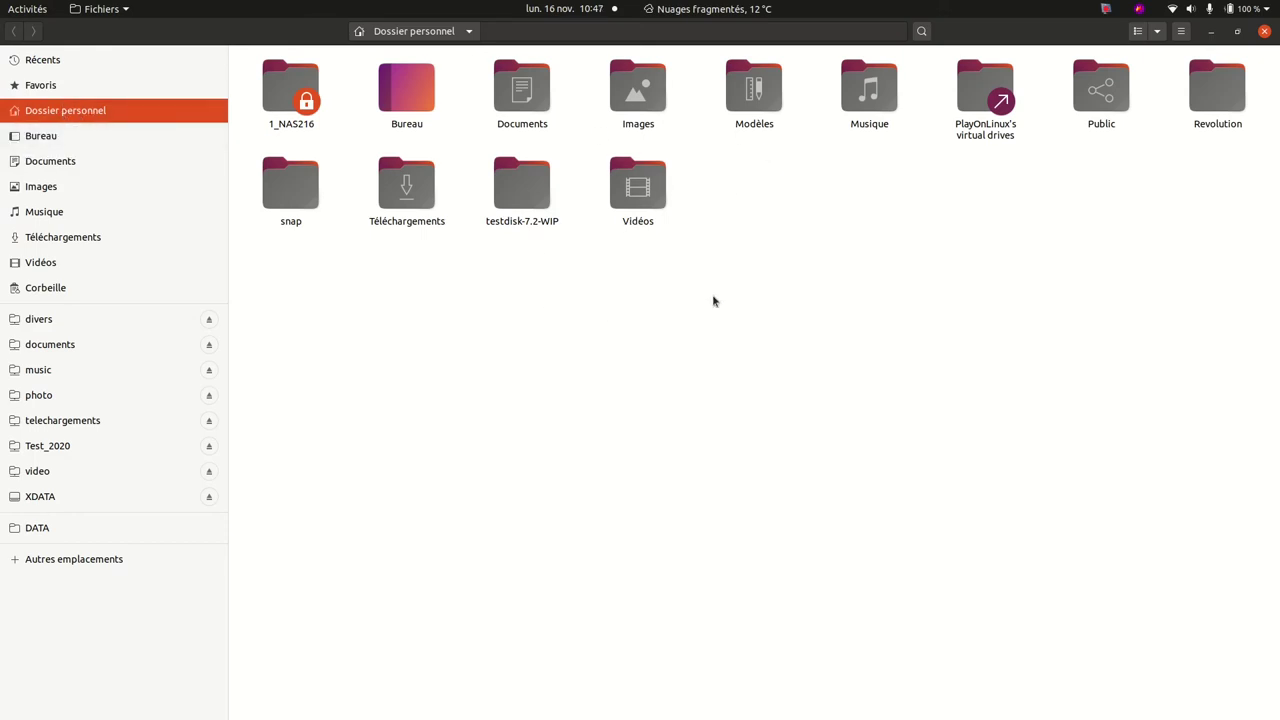
click(1181, 32)
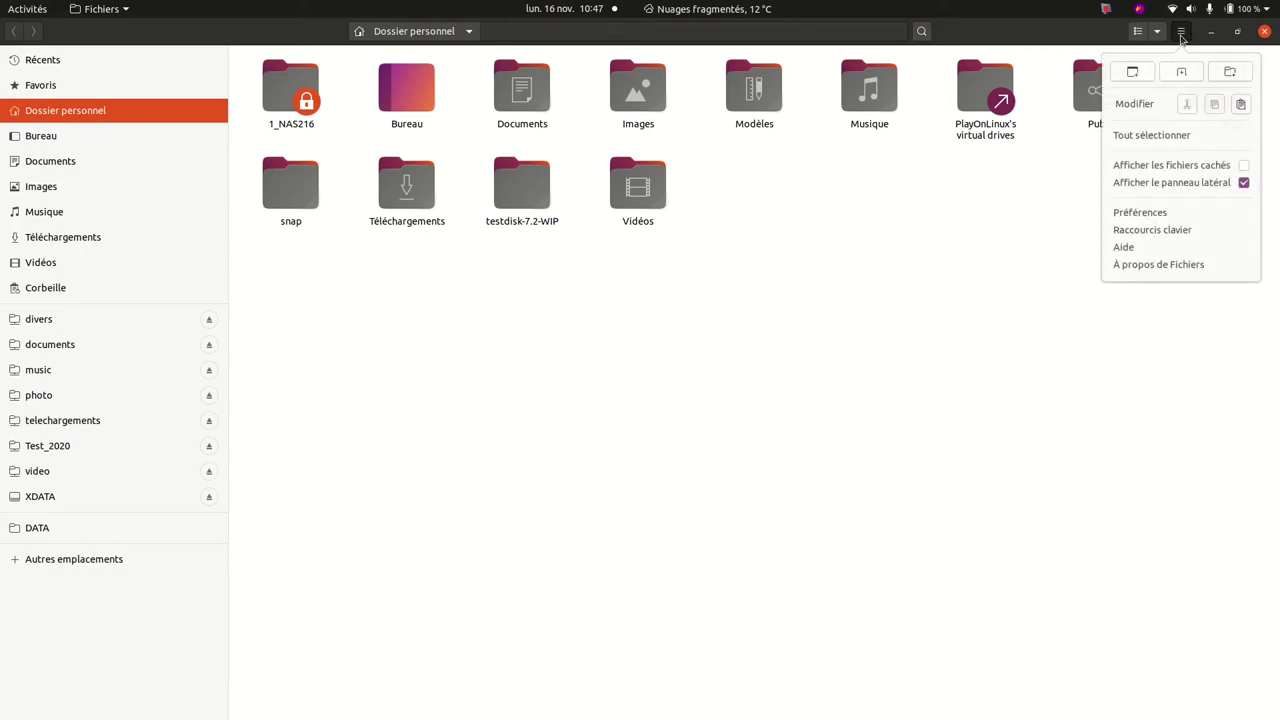
click(1243, 167)
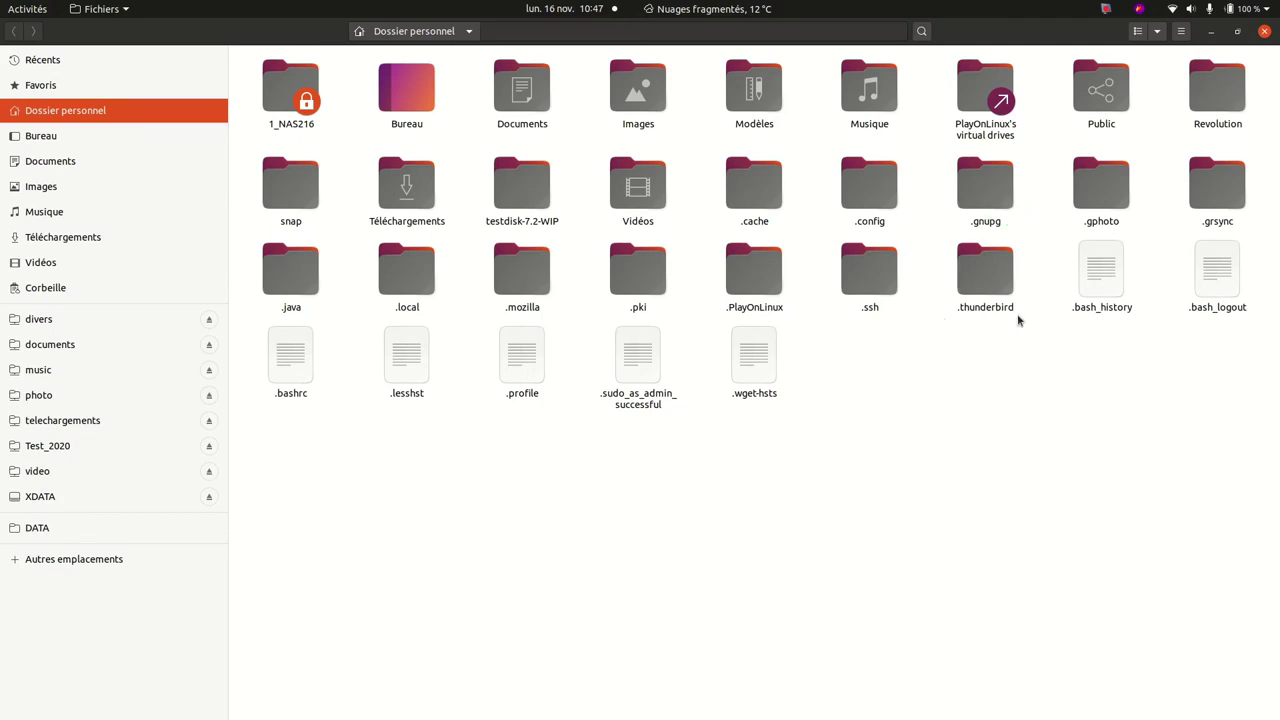
click(1178, 40)
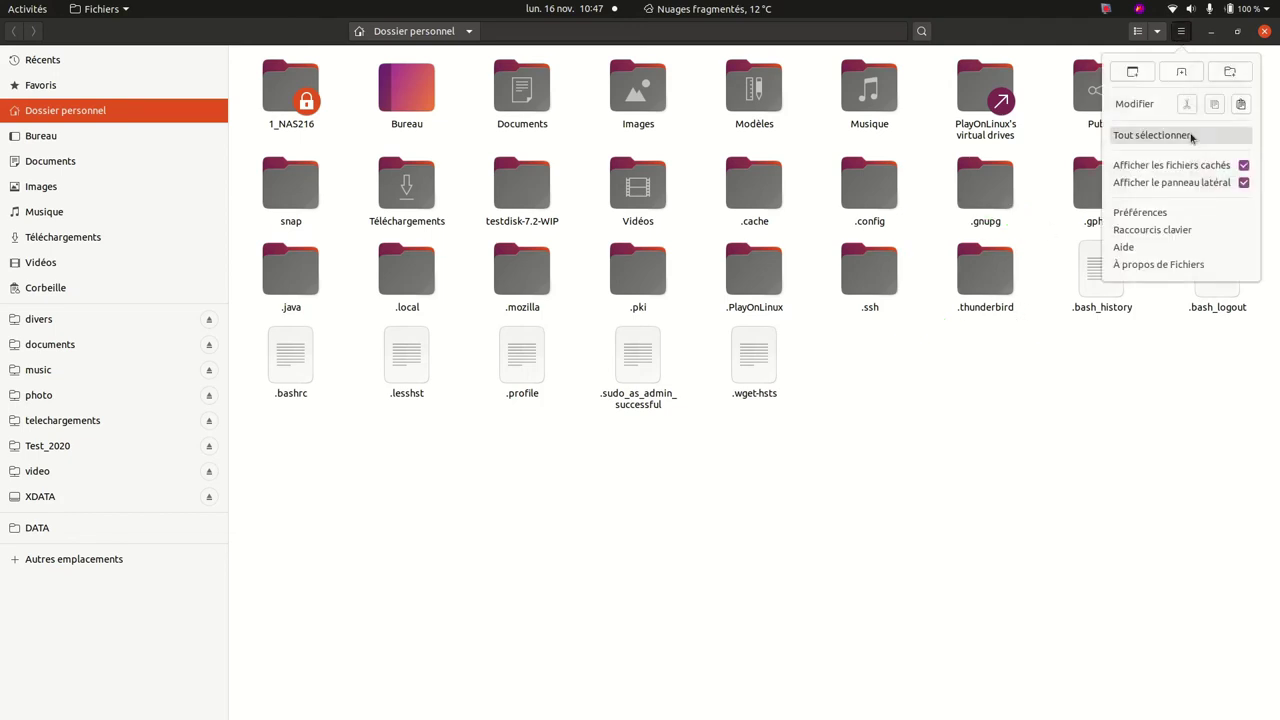
click(1243, 166)
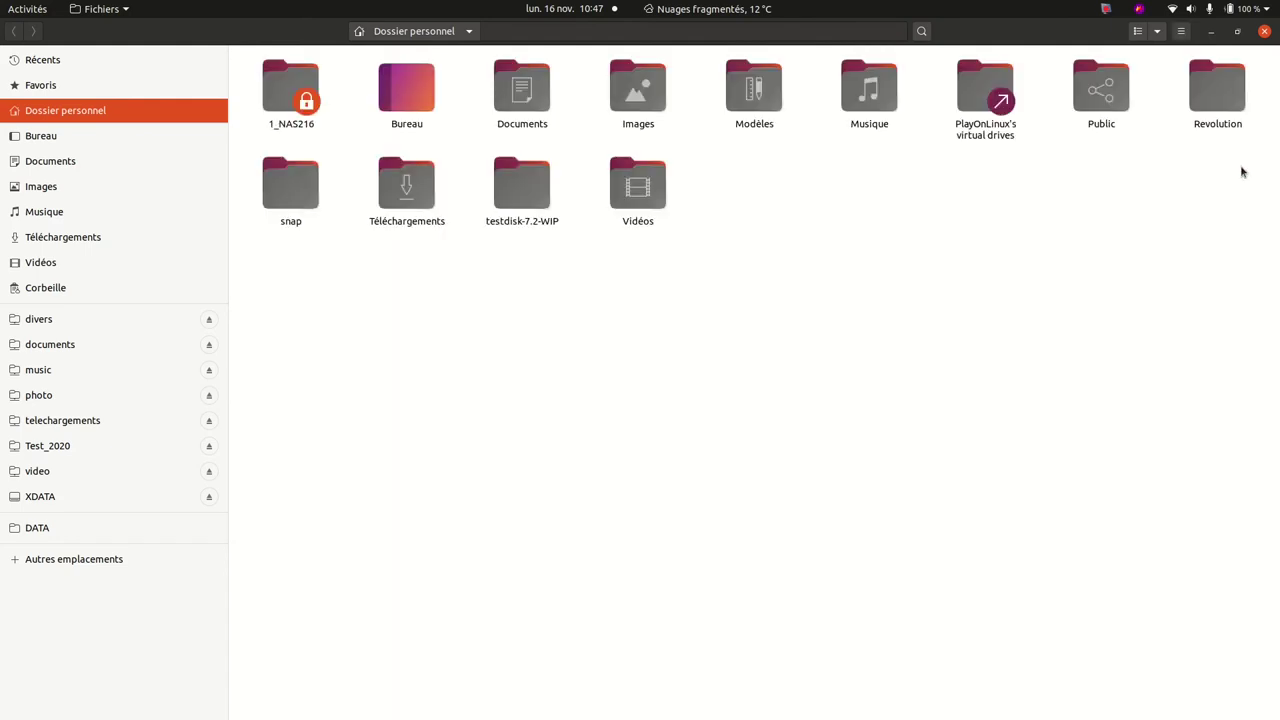
click(1265, 32)
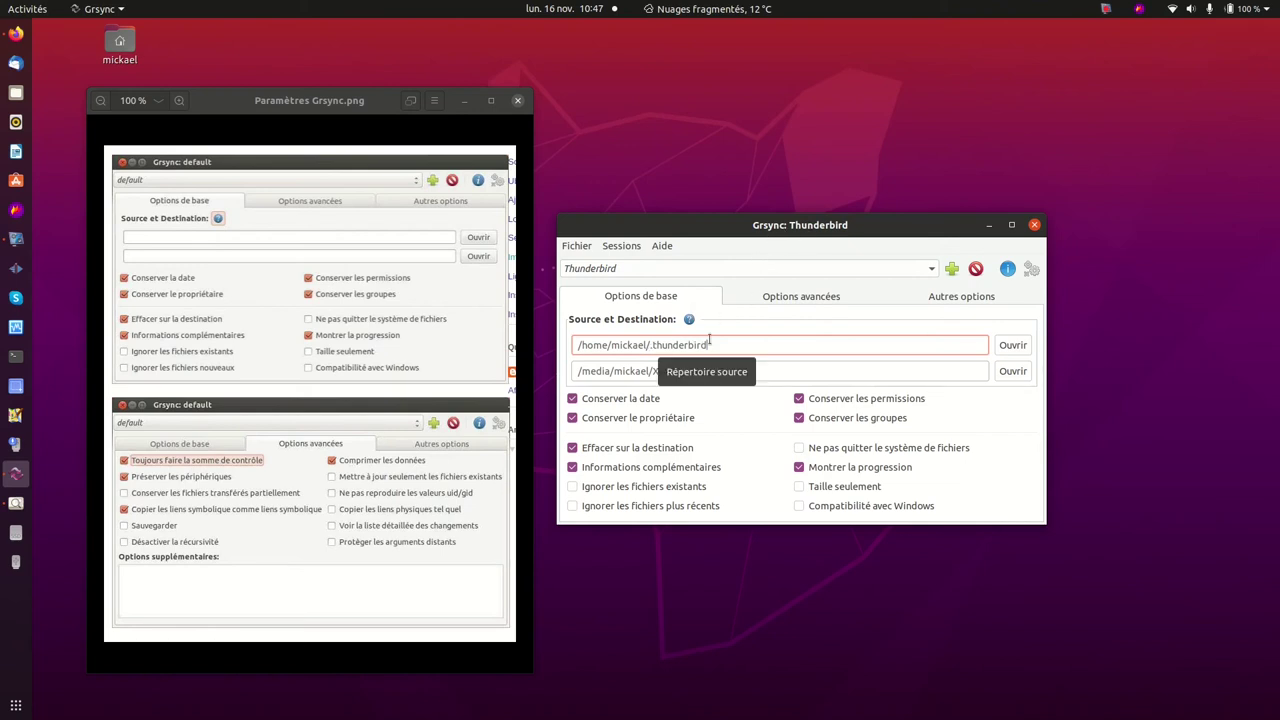
Run the Thunderbird session's backup in Grsync and close the report
click(1030, 269)
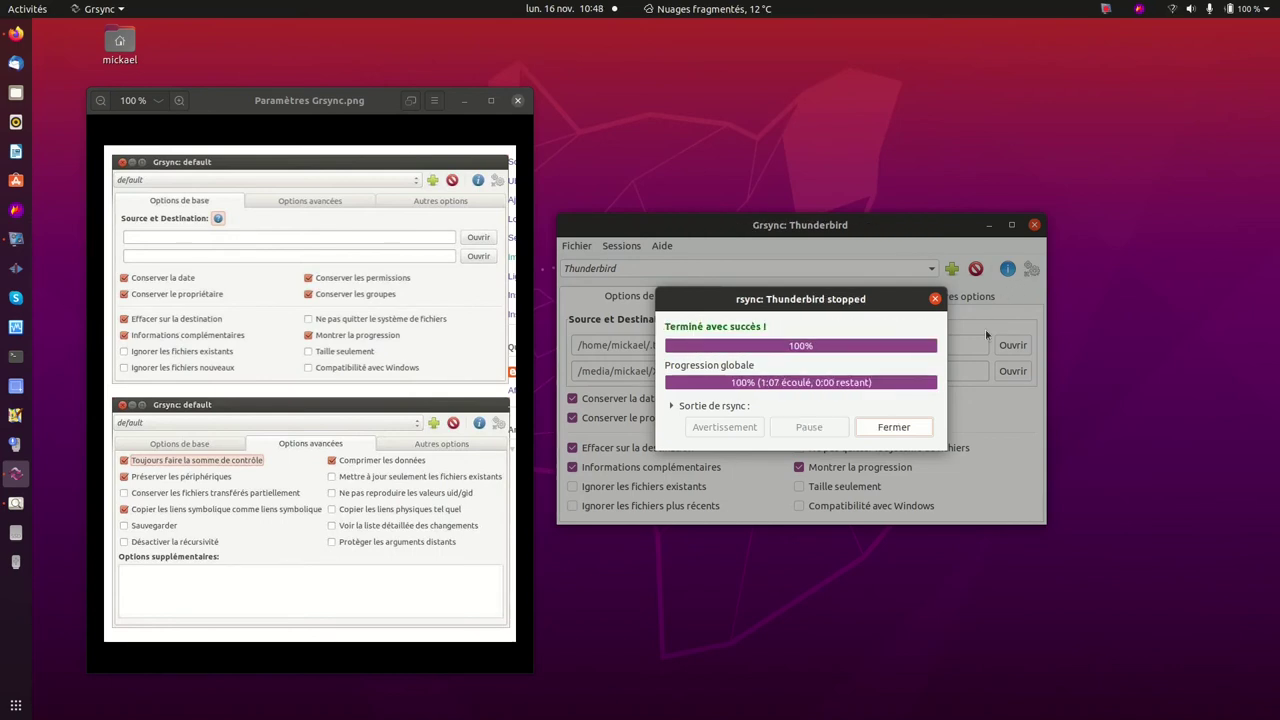
click(878, 429)
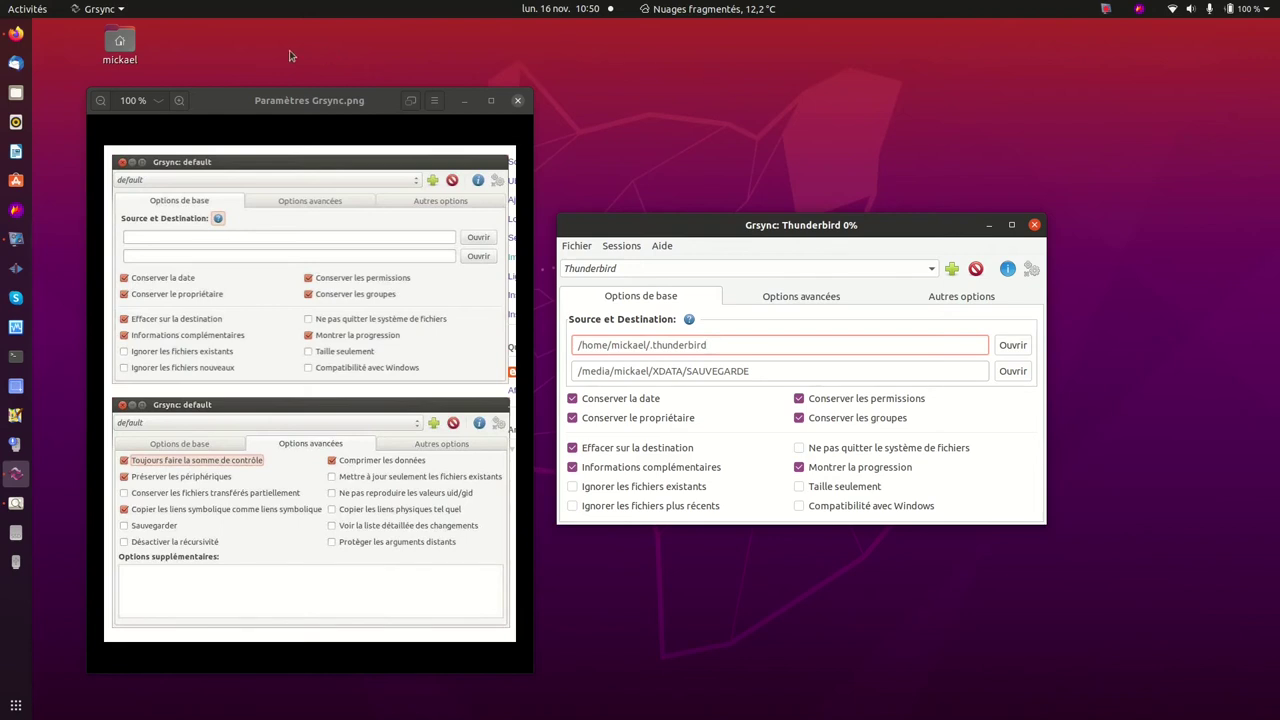
Switch to Firefox, look at the sync account entry and enable the browser's menu bar
click(16, 33)
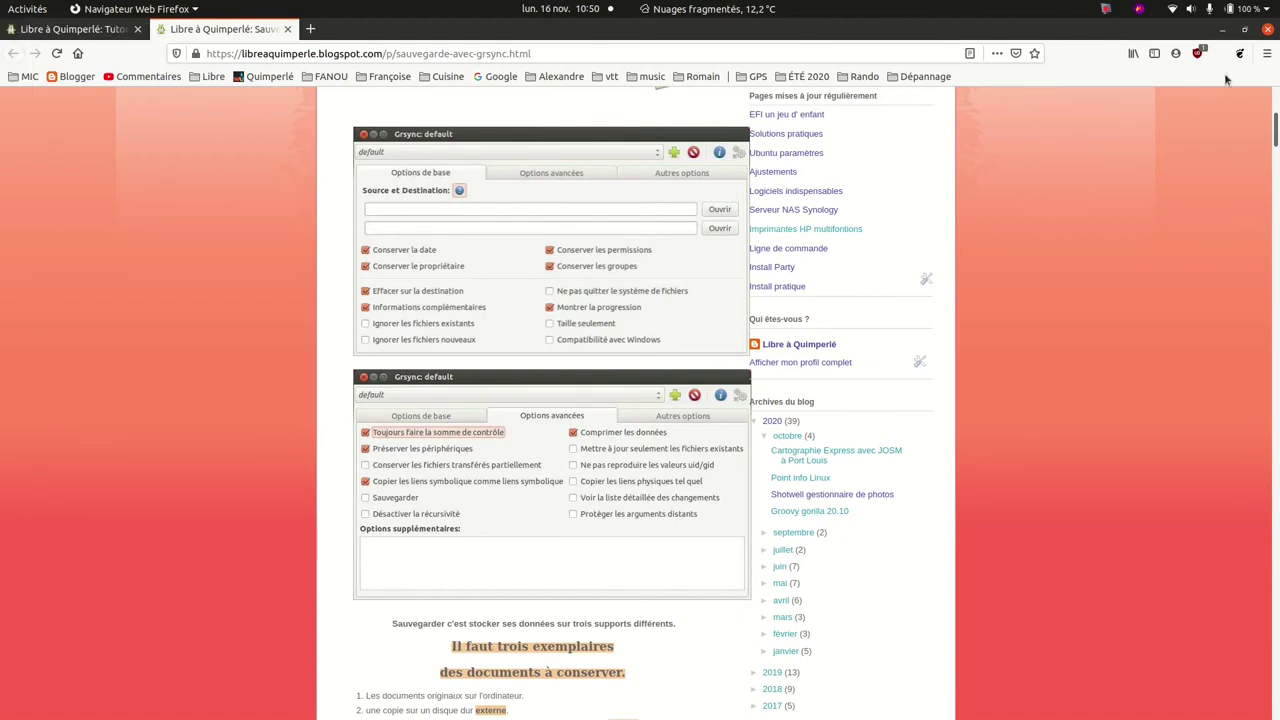
click(1269, 53)
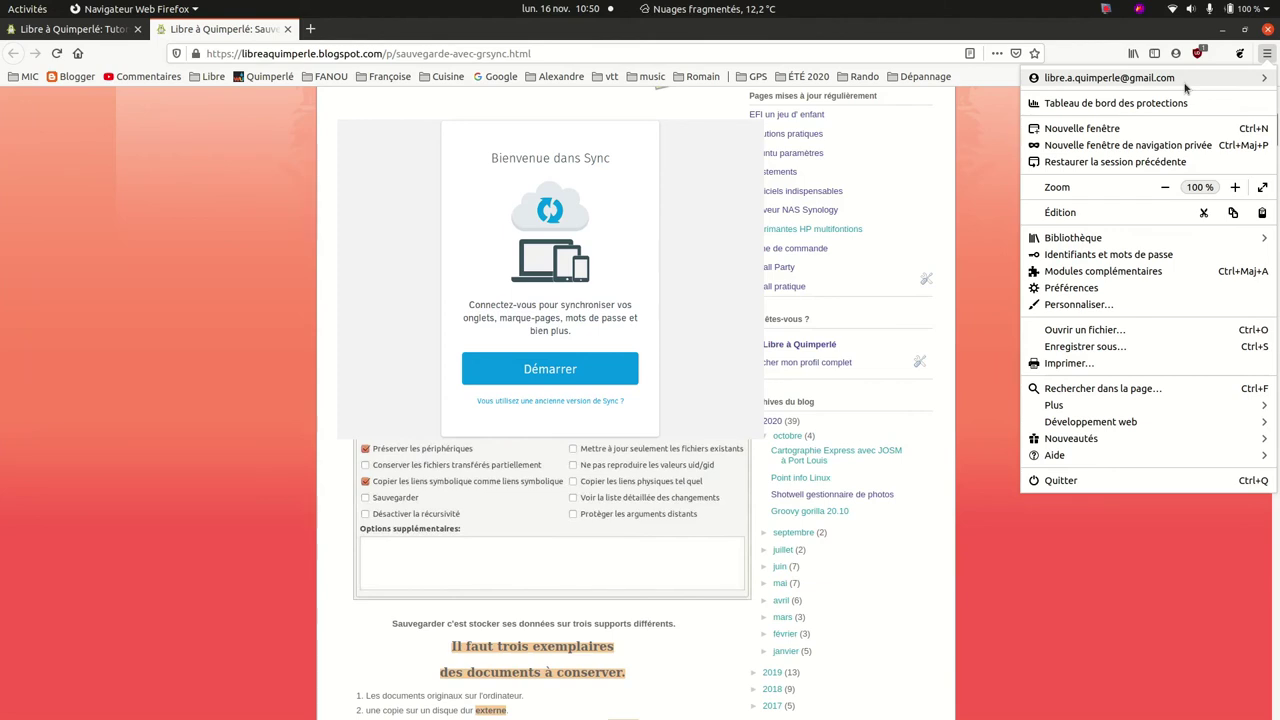
click(977, 177)
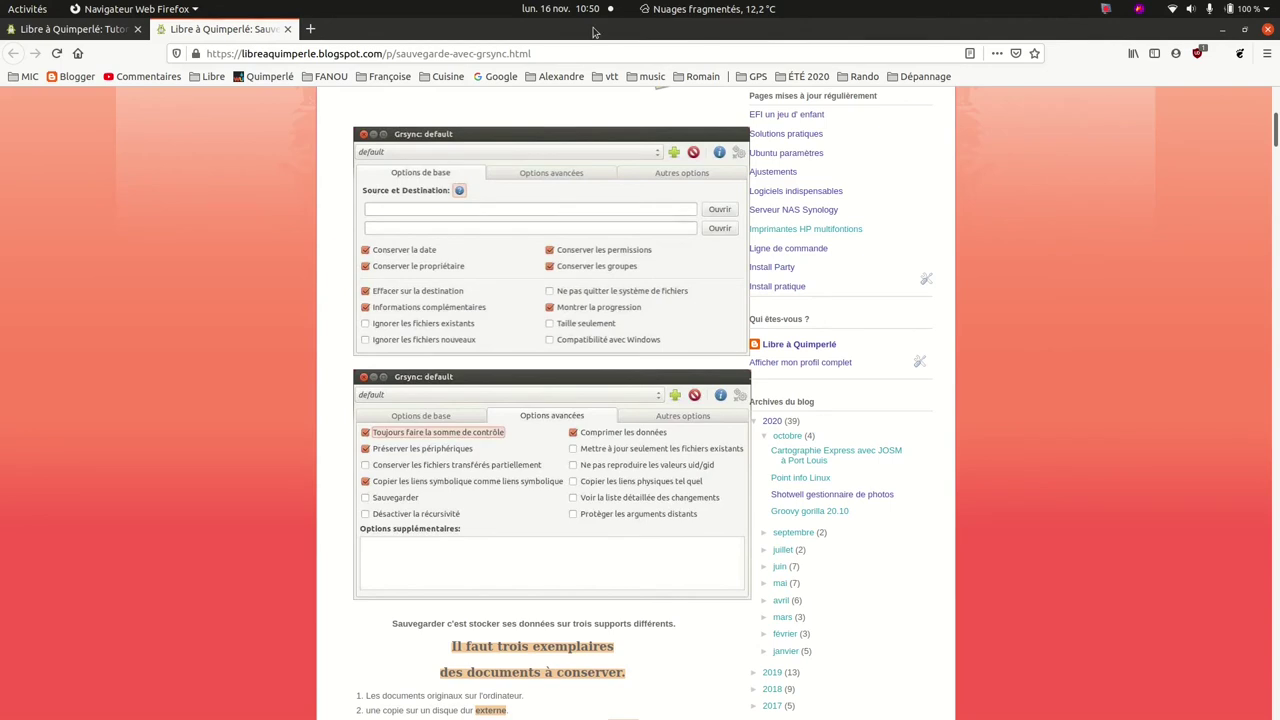
right_click(506, 33)
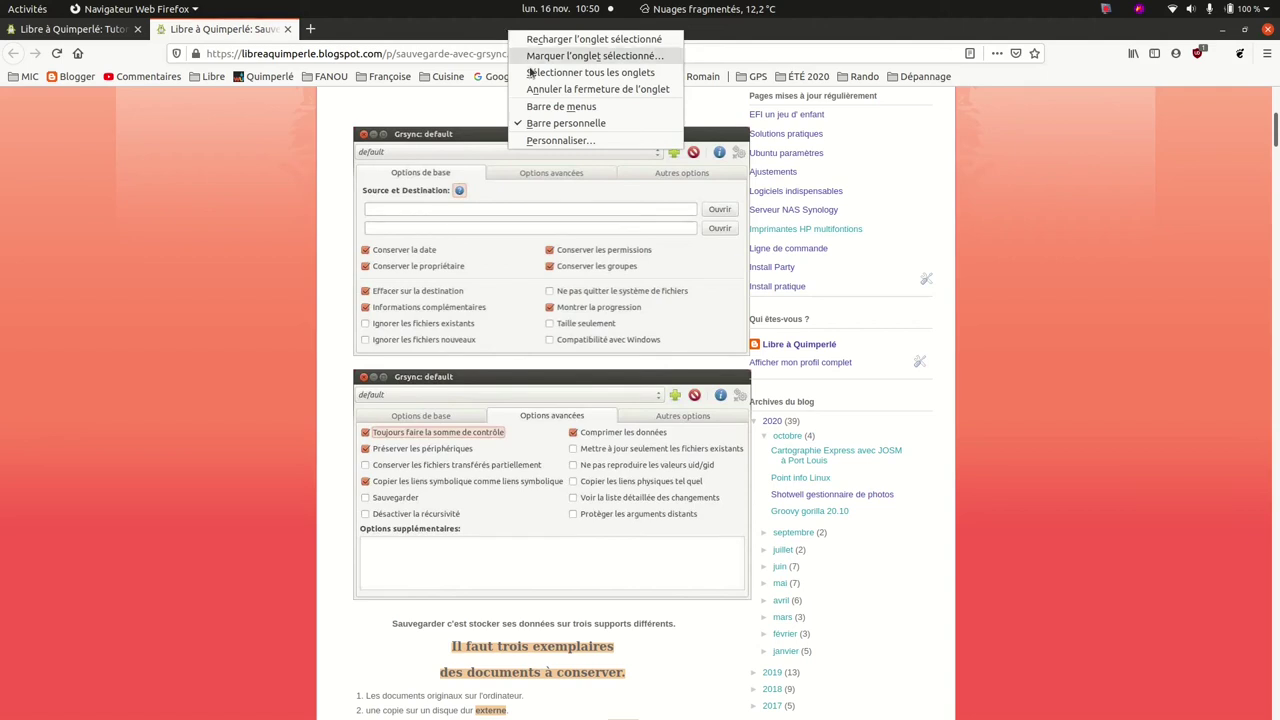
click(548, 107)
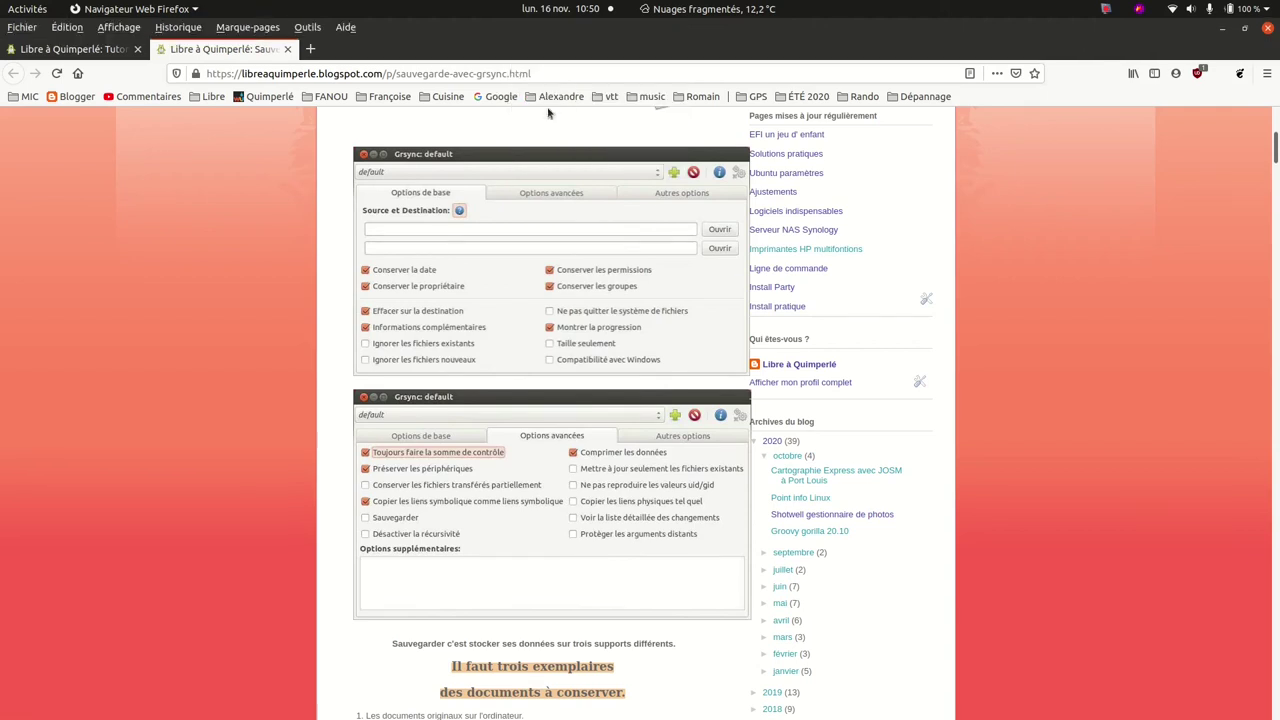
Back up all Firefox bookmarks as bookmarks-2020-11-16.json in the Firefox subfolder of Documents, replacing the existing file
click(242, 29)
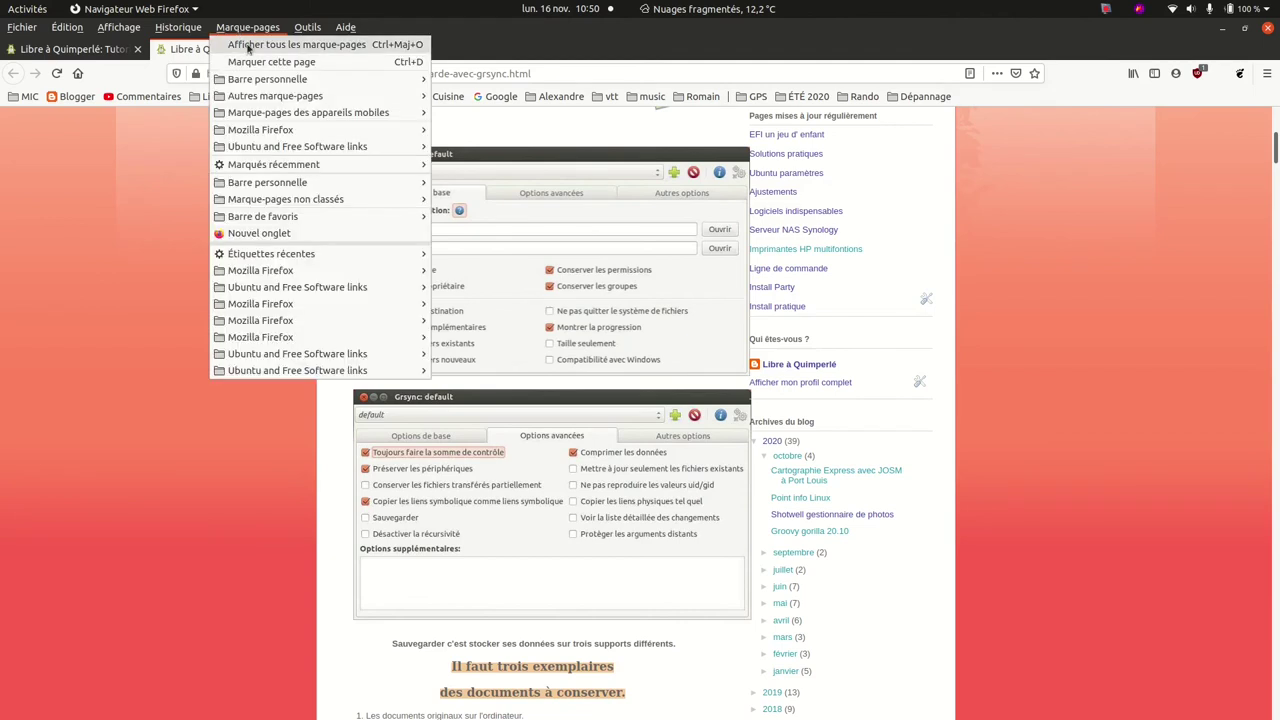
click(248, 46)
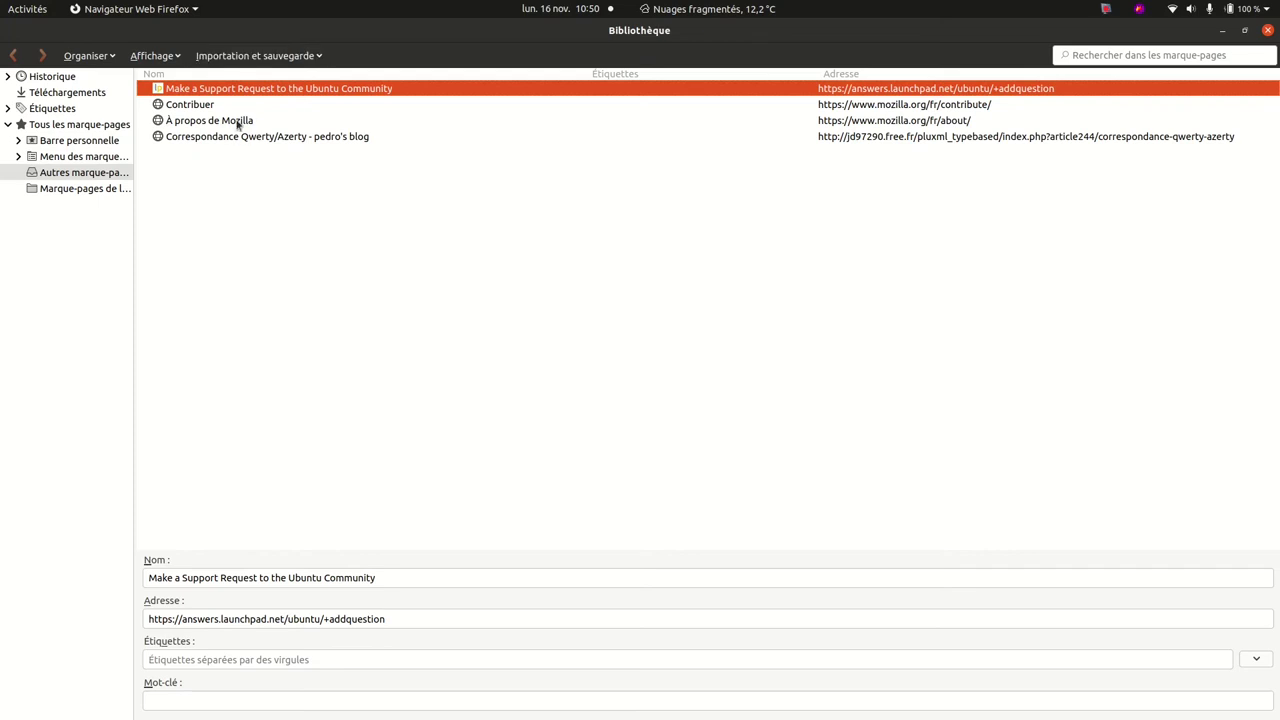
click(243, 56)
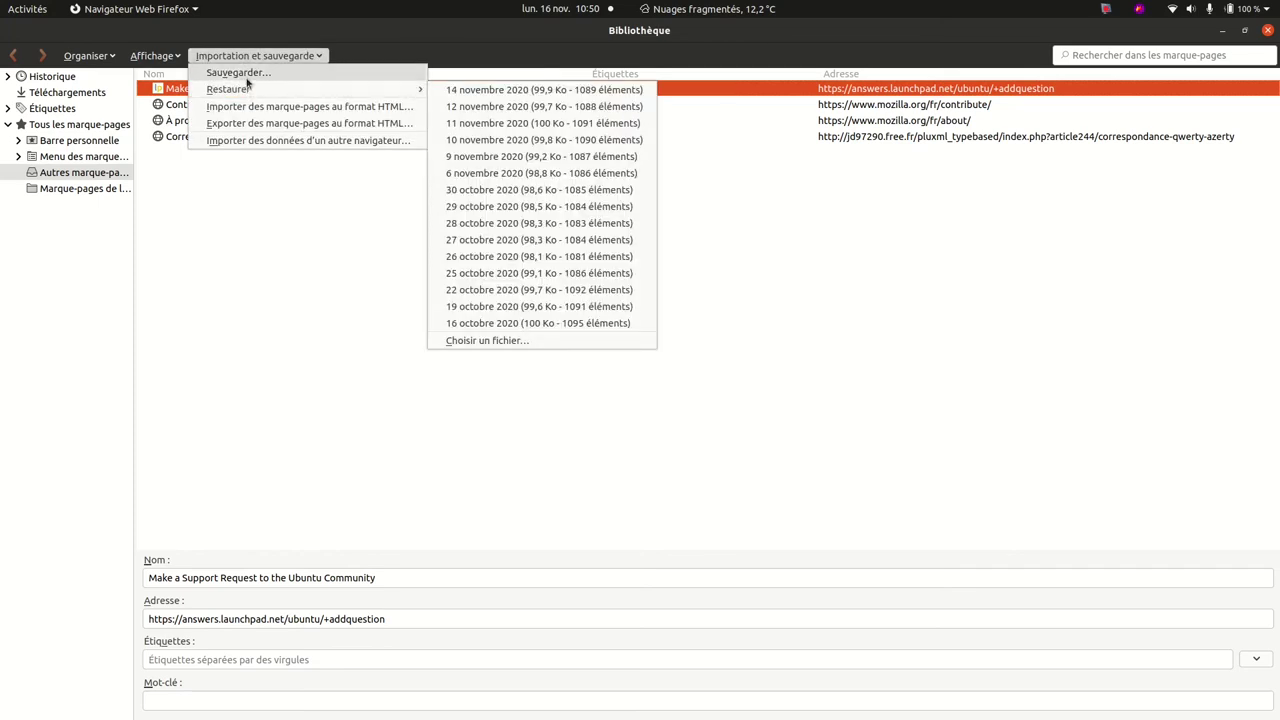
click(247, 78)
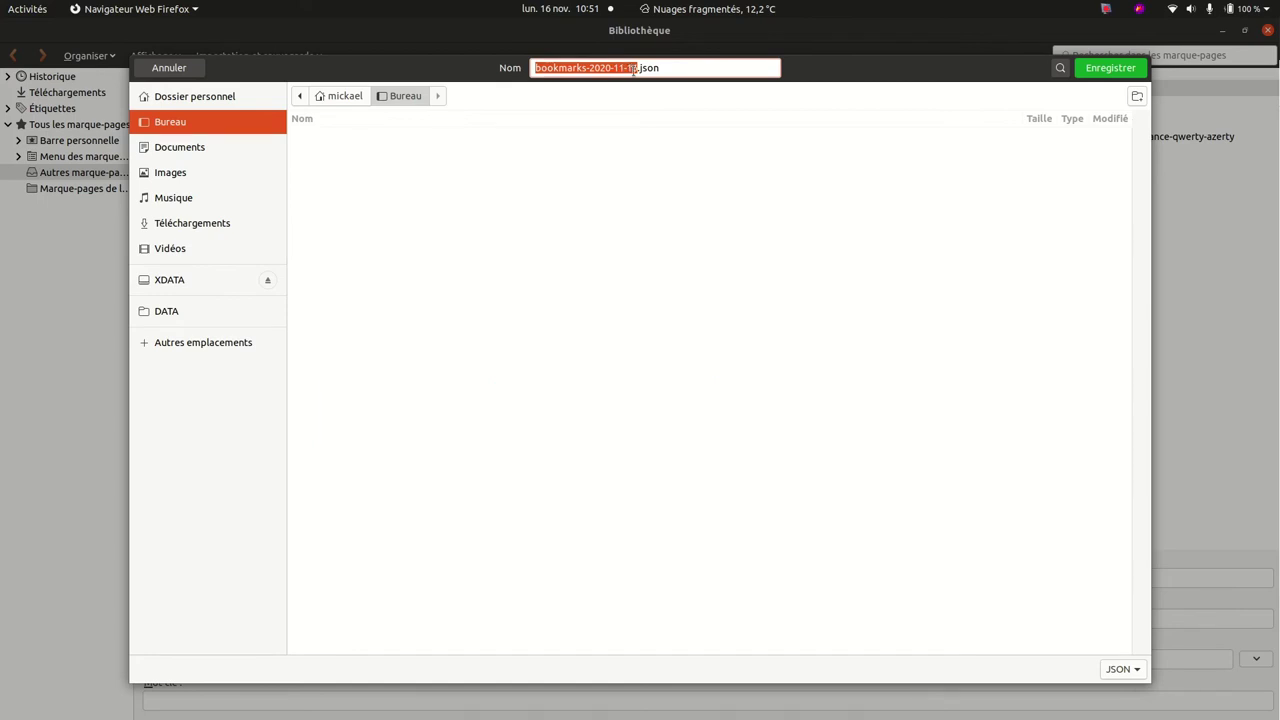
click(217, 149)
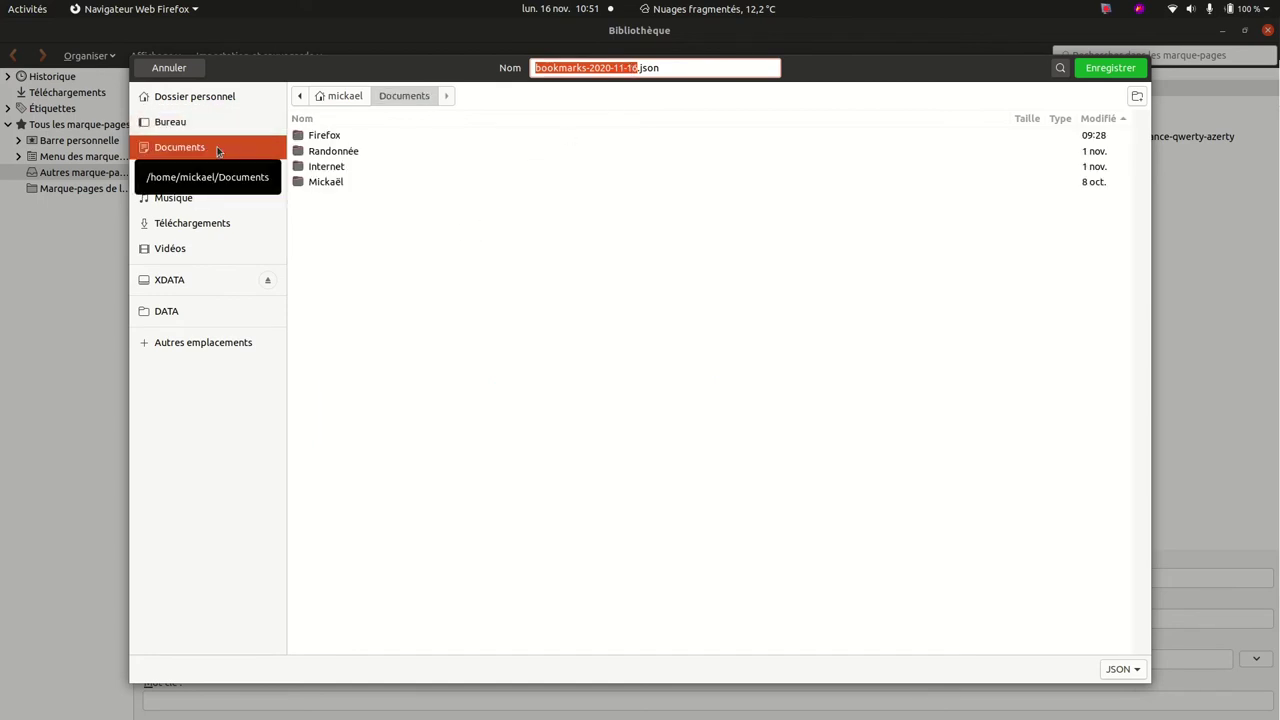
double_click(316, 137)
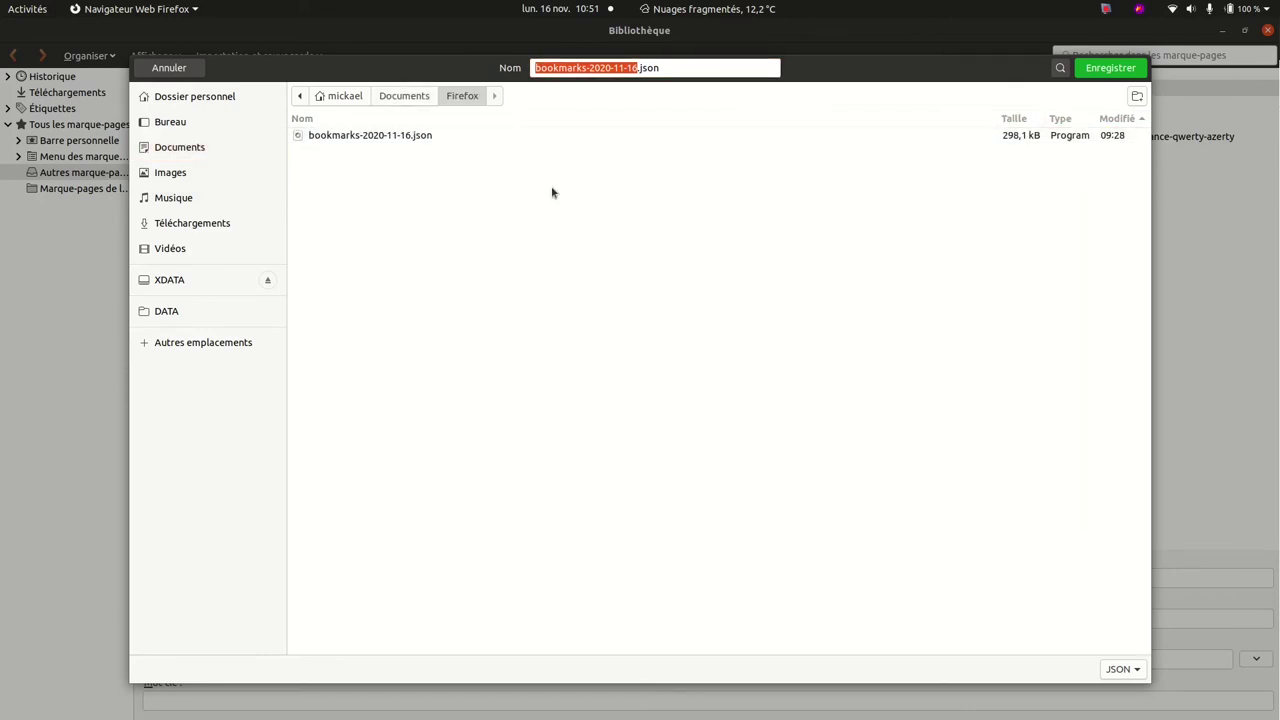
click(1116, 70)
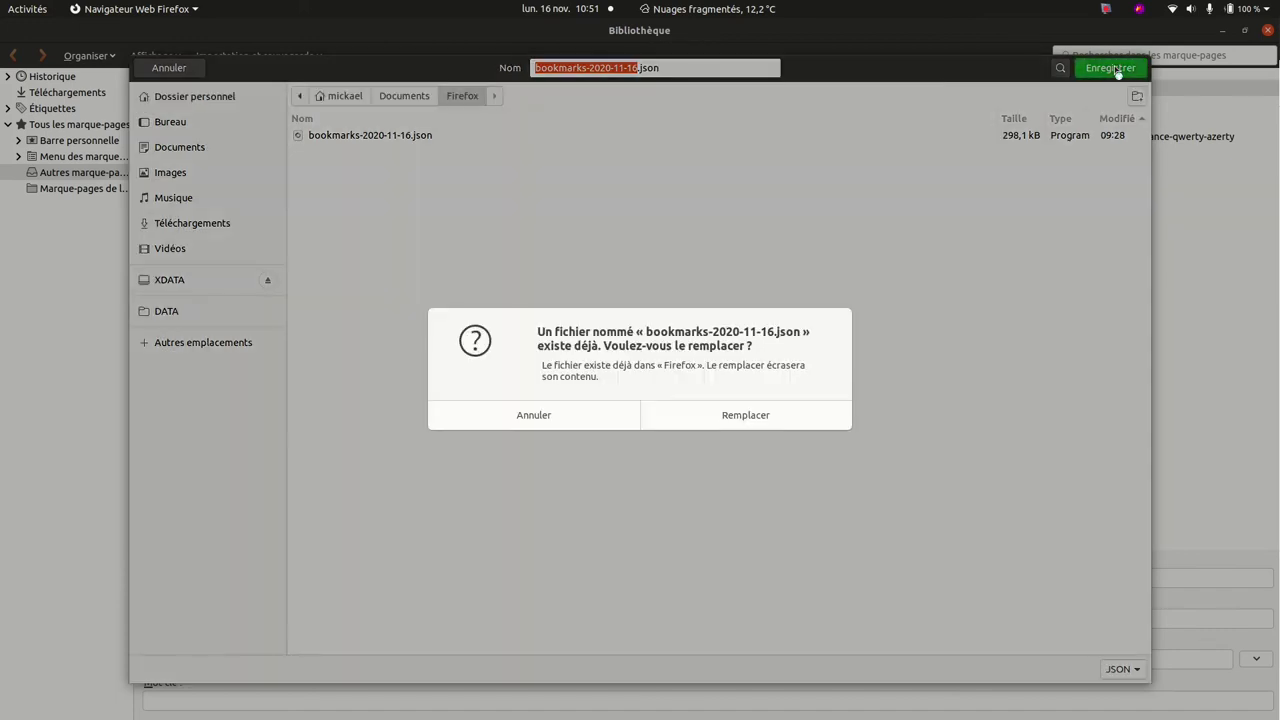
click(771, 408)
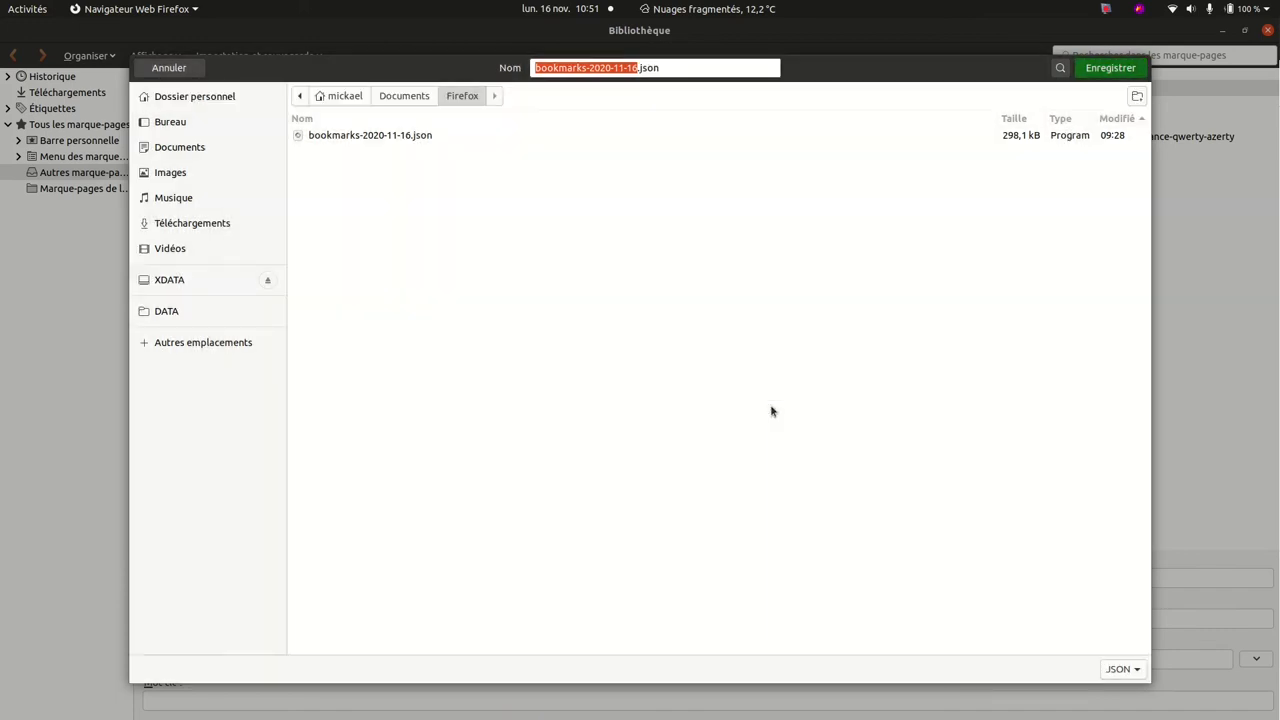
Close the bookmarks library and hide Firefox's menu bar
click(1268, 31)
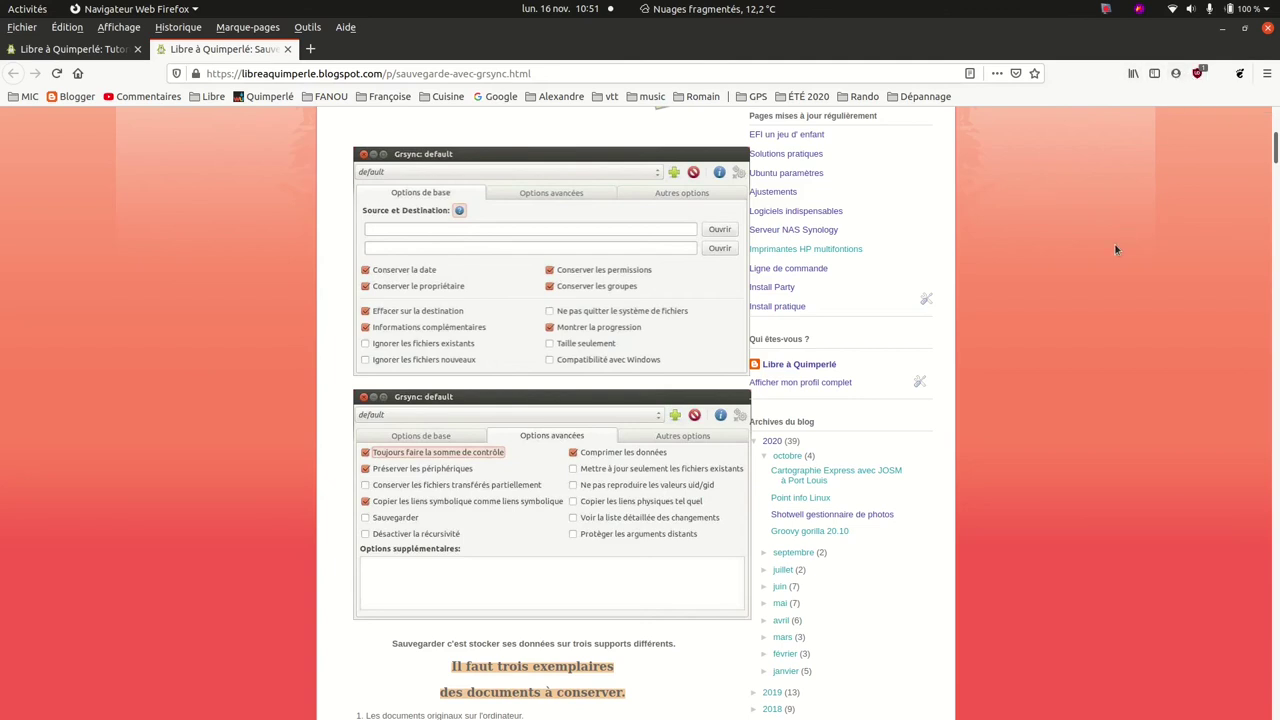
right_click(698, 31)
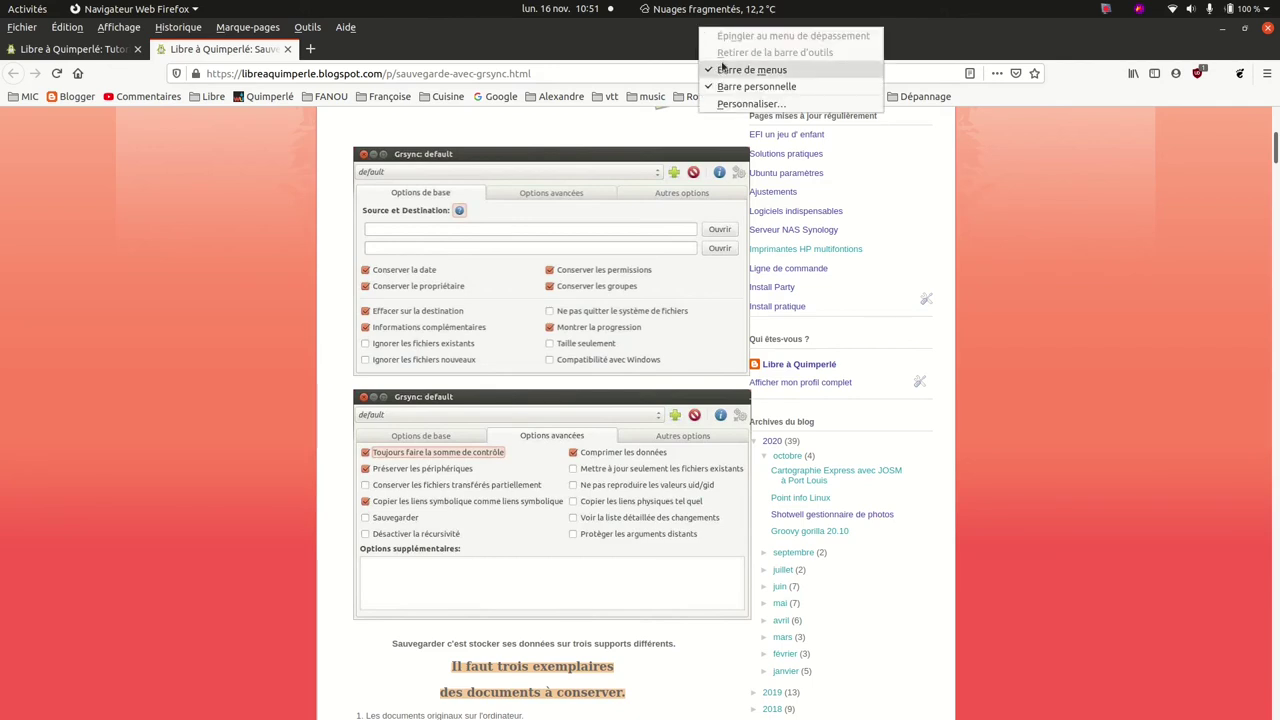
click(751, 69)
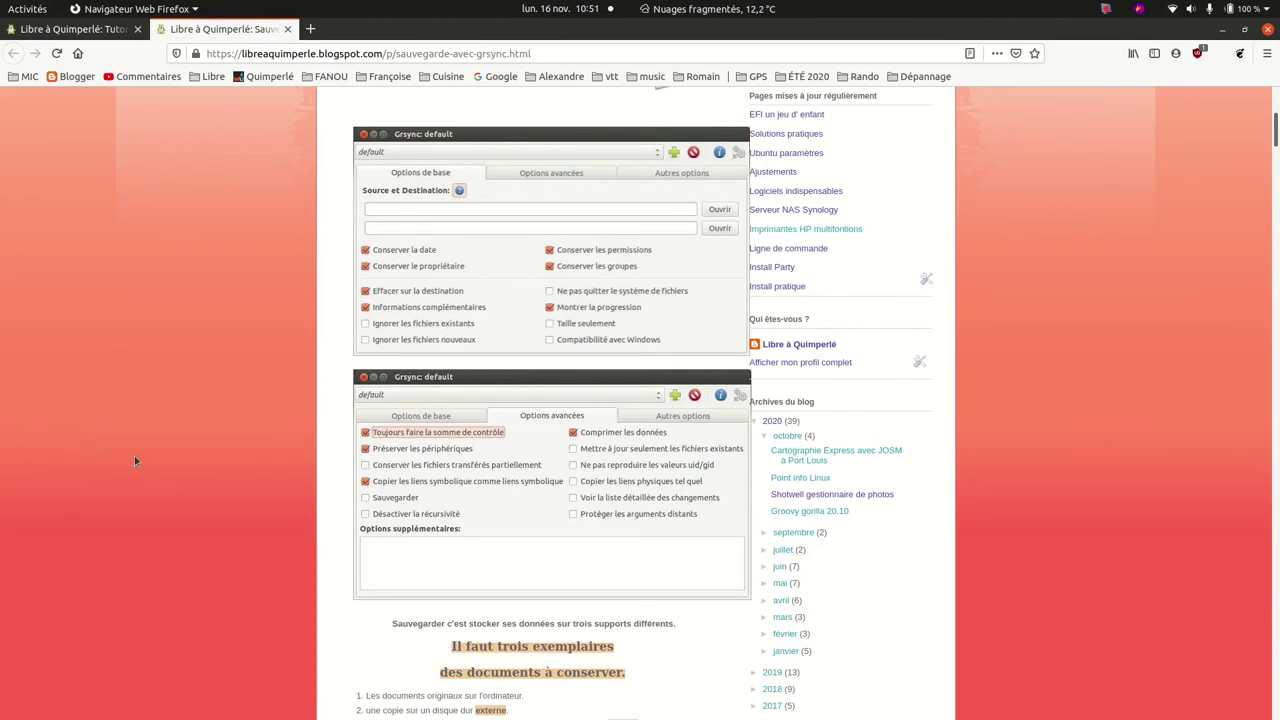
Open the SAUVEGARDE folder on the XDATA drive in Files to examine the backed-up folders
mouse_move(3, 500)
click(15, 565)
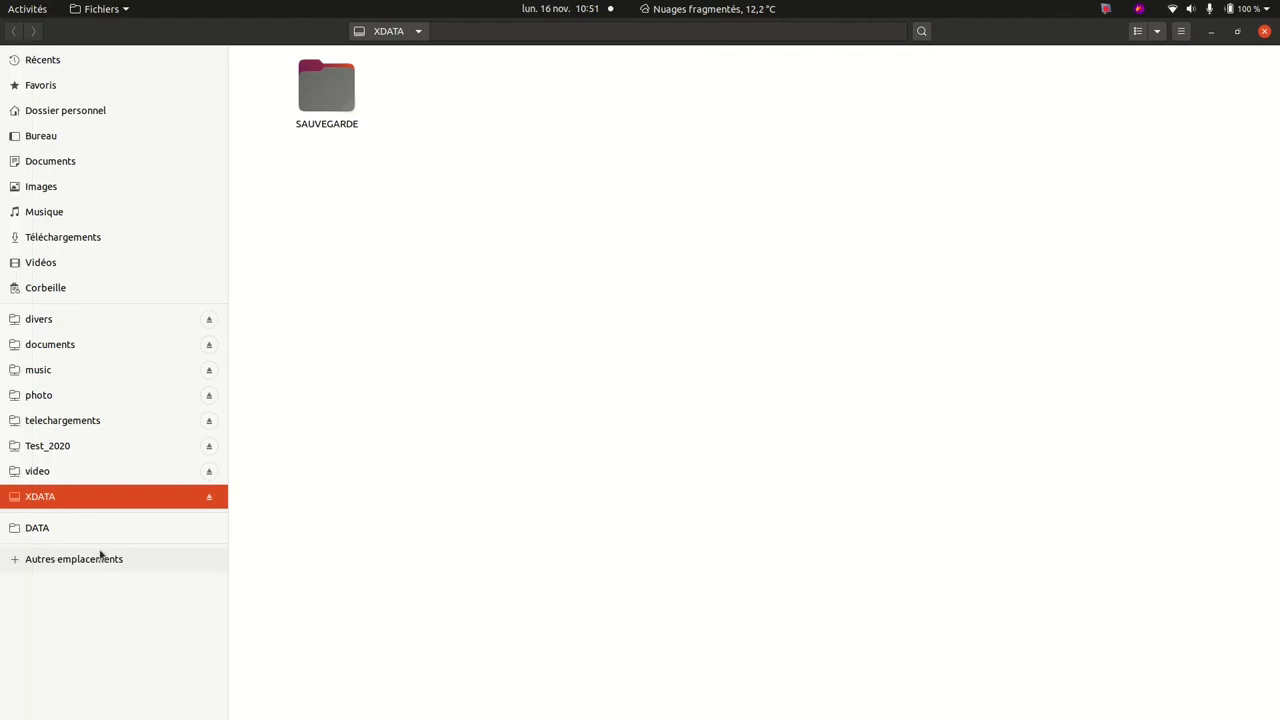
double_click(335, 89)
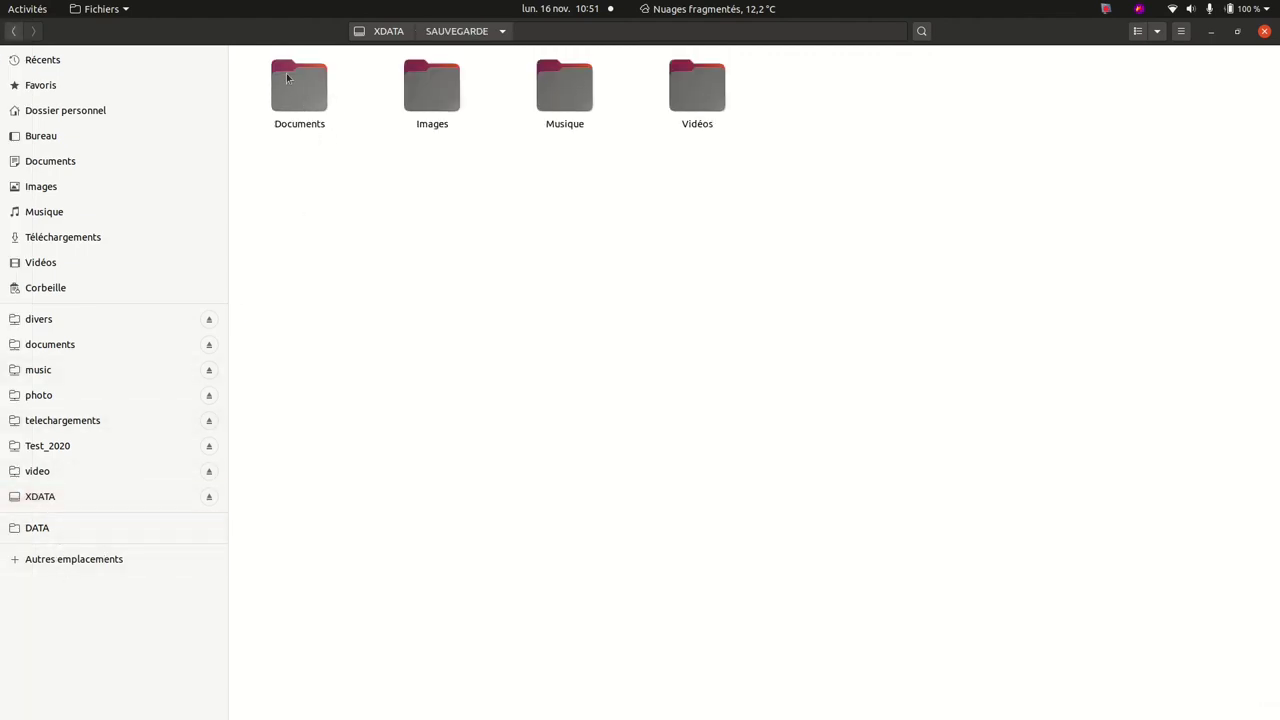
Examine the backed-up Firefox subfolder of Documents and the Vidéos folder in SAUVEGARDE, and close Files
double_click(286, 73)
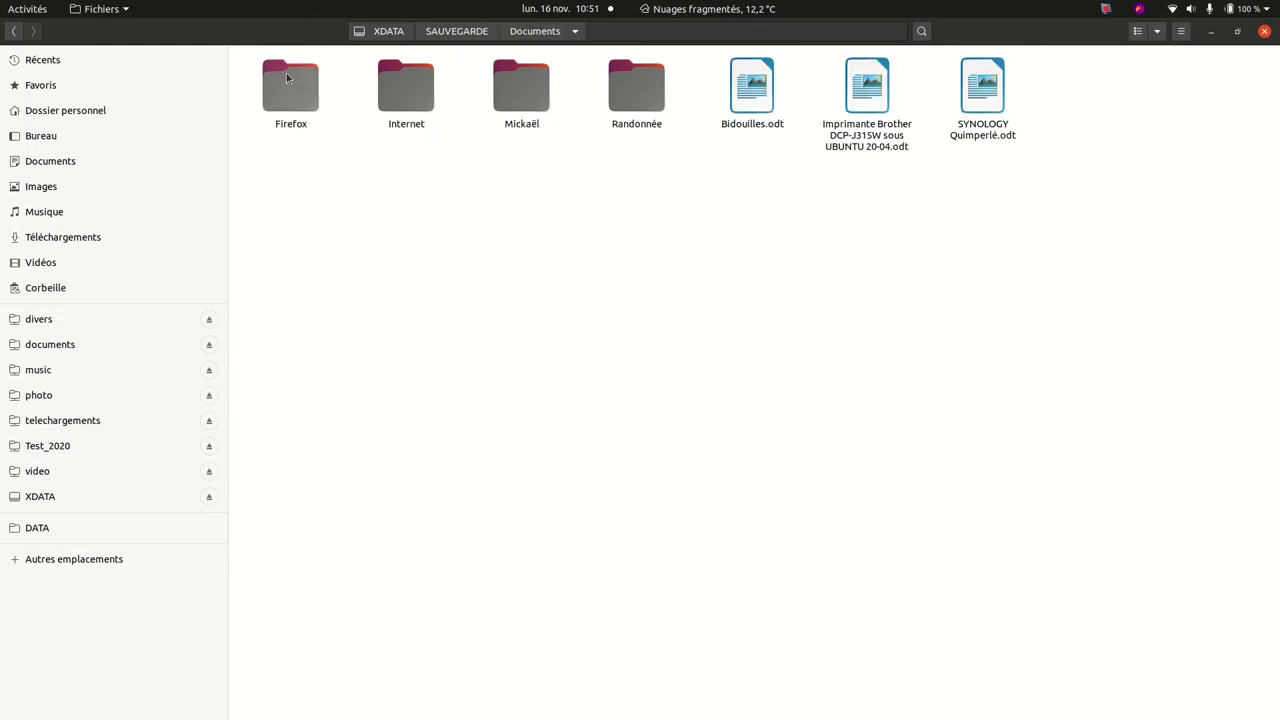
double_click(302, 97)
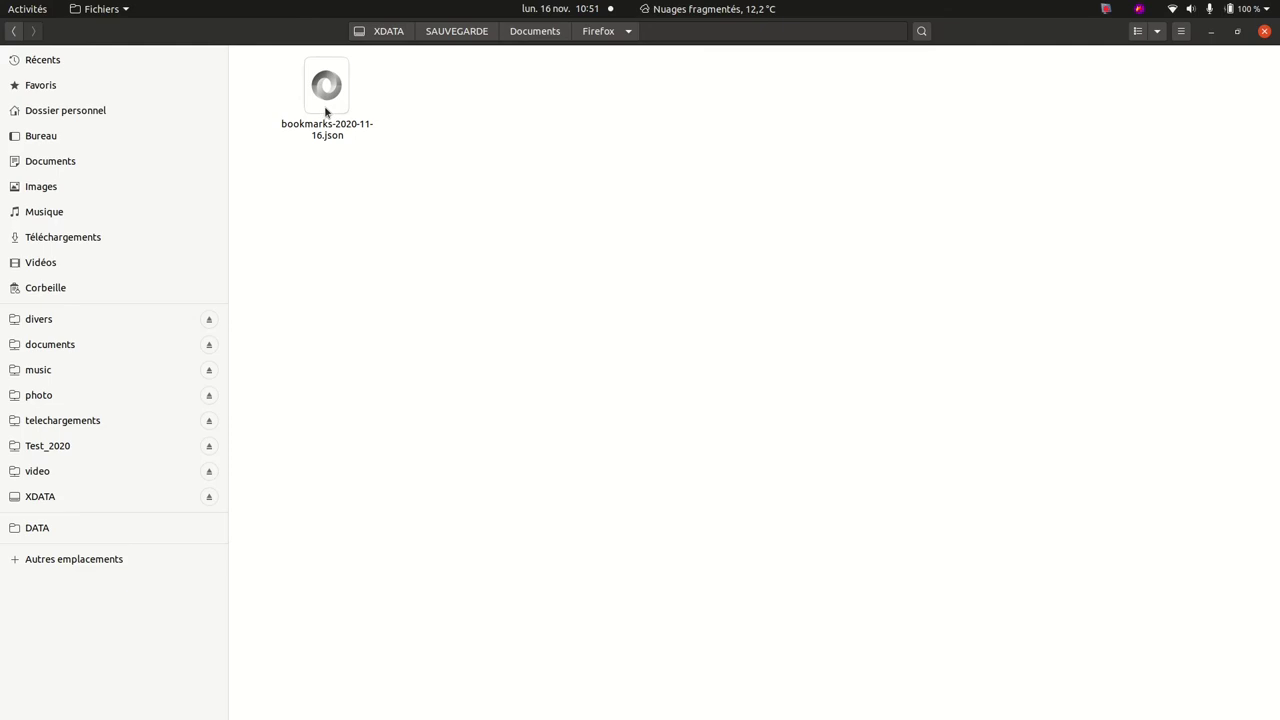
click(524, 35)
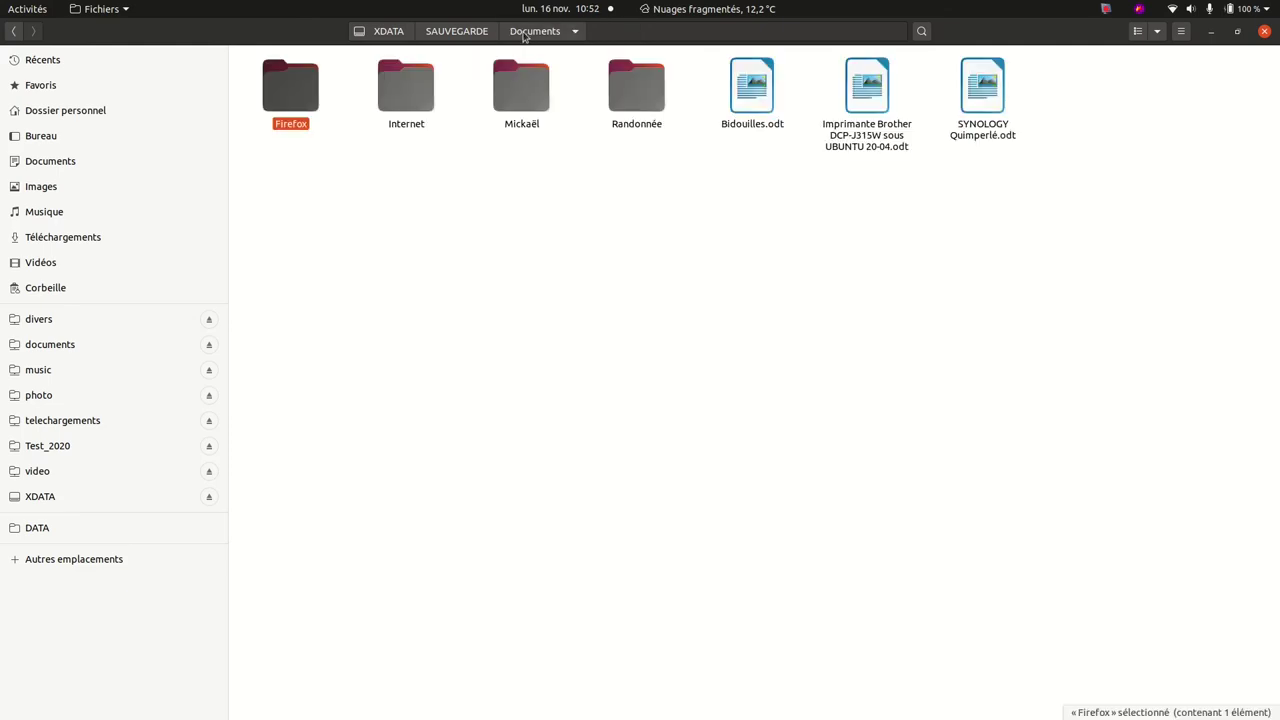
click(452, 31)
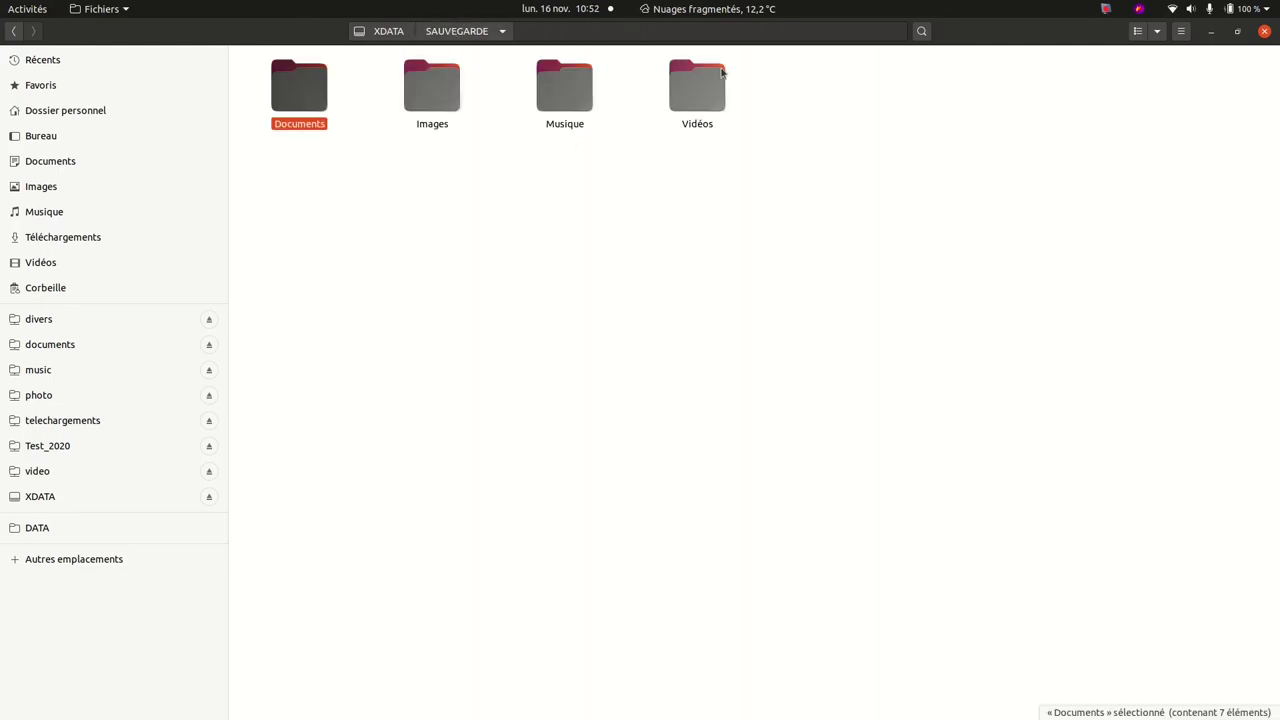
double_click(721, 70)
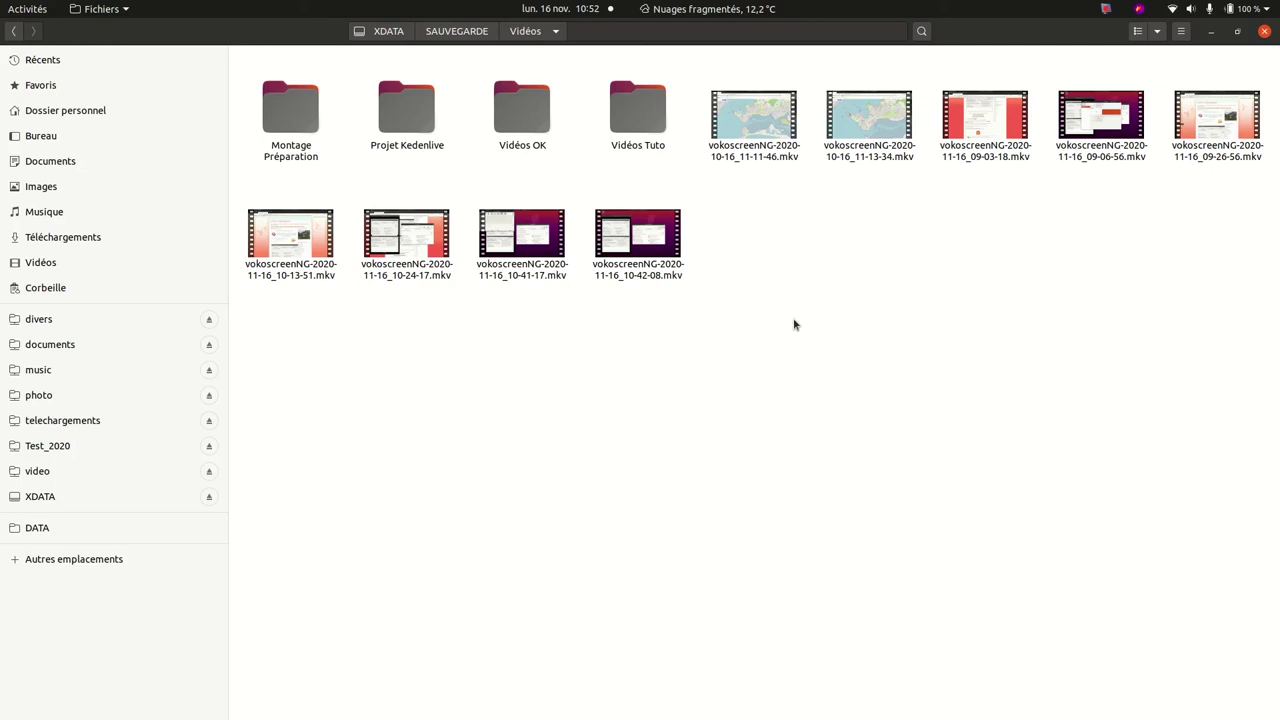
click(1265, 31)
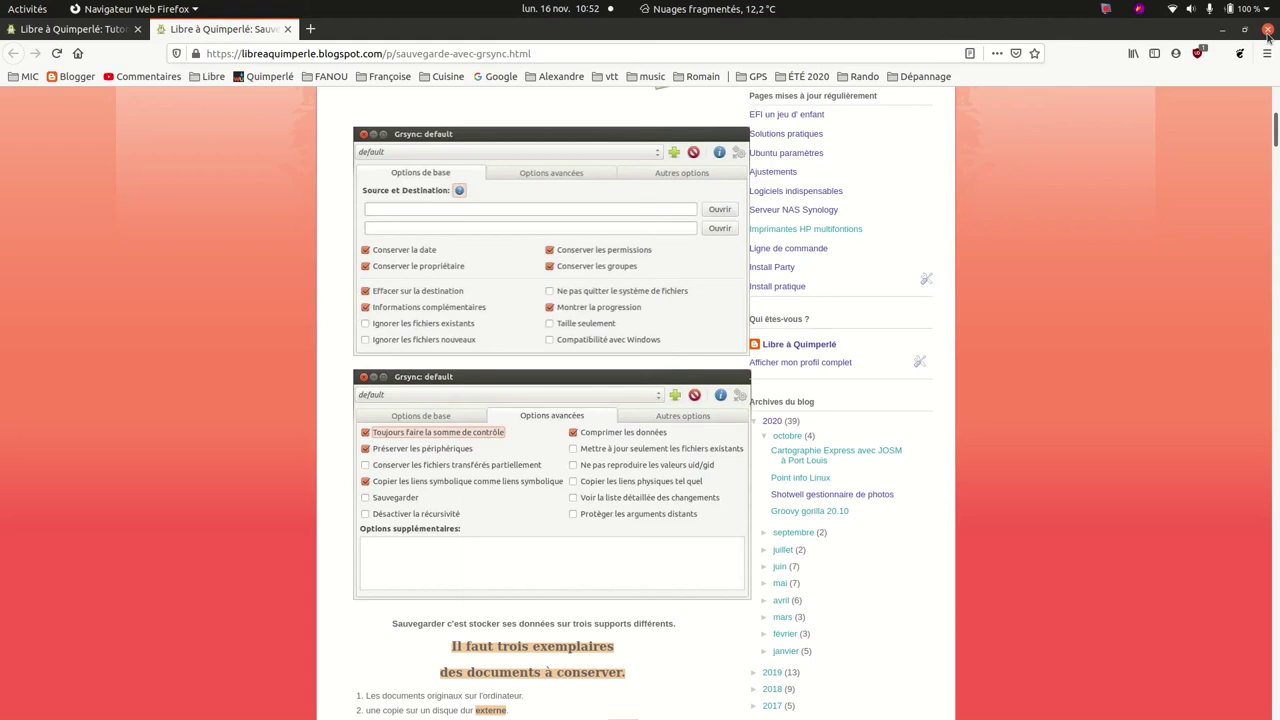
Eject the XDATA drive from the desktop
mouse_move(10, 532)
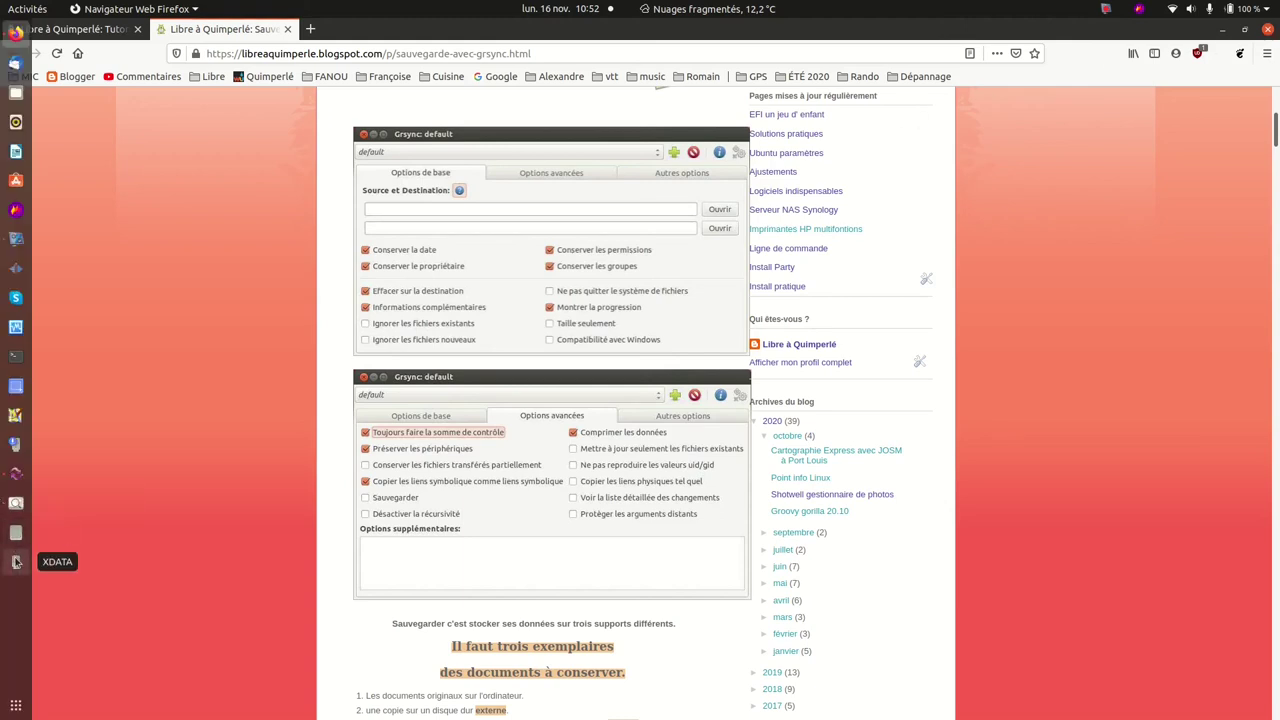
right_click(15, 562)
click(79, 586)
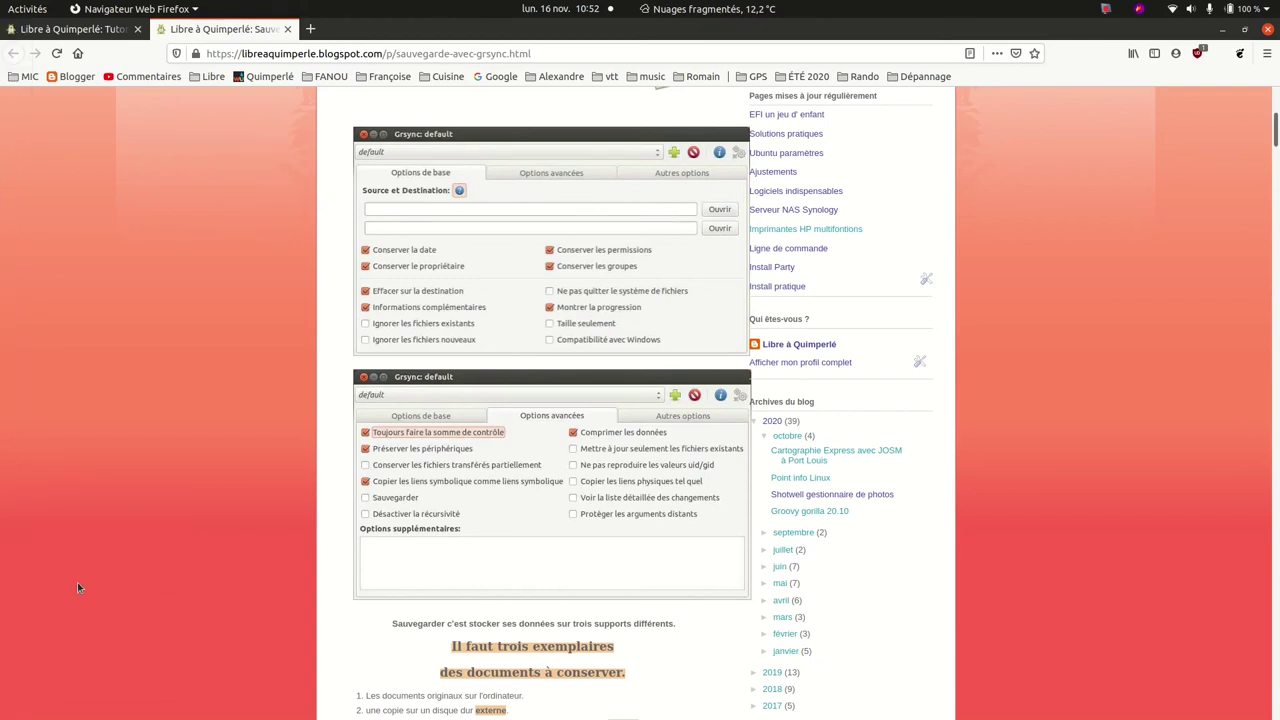
mouse_move(17, 570)
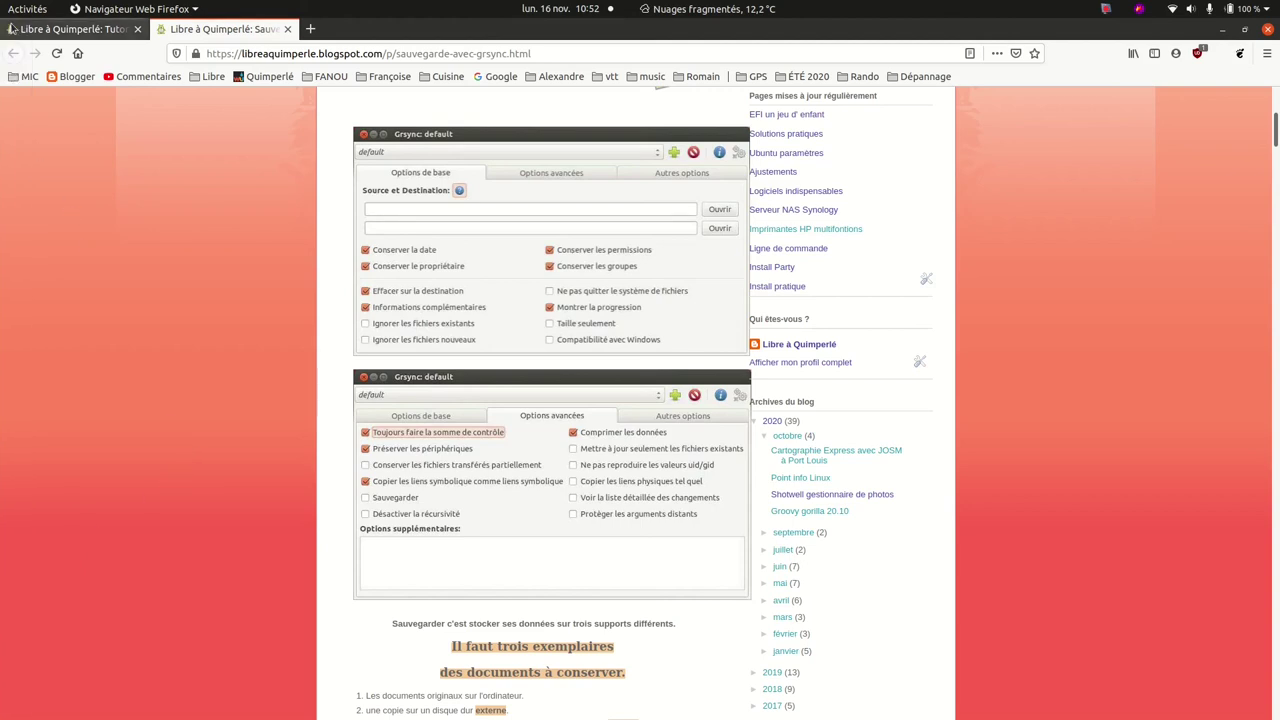
Open the Disques utility, inspect the 250 GB Samsung SSD 850 EVO and open its XDATA volume in Files
click(20, 12)
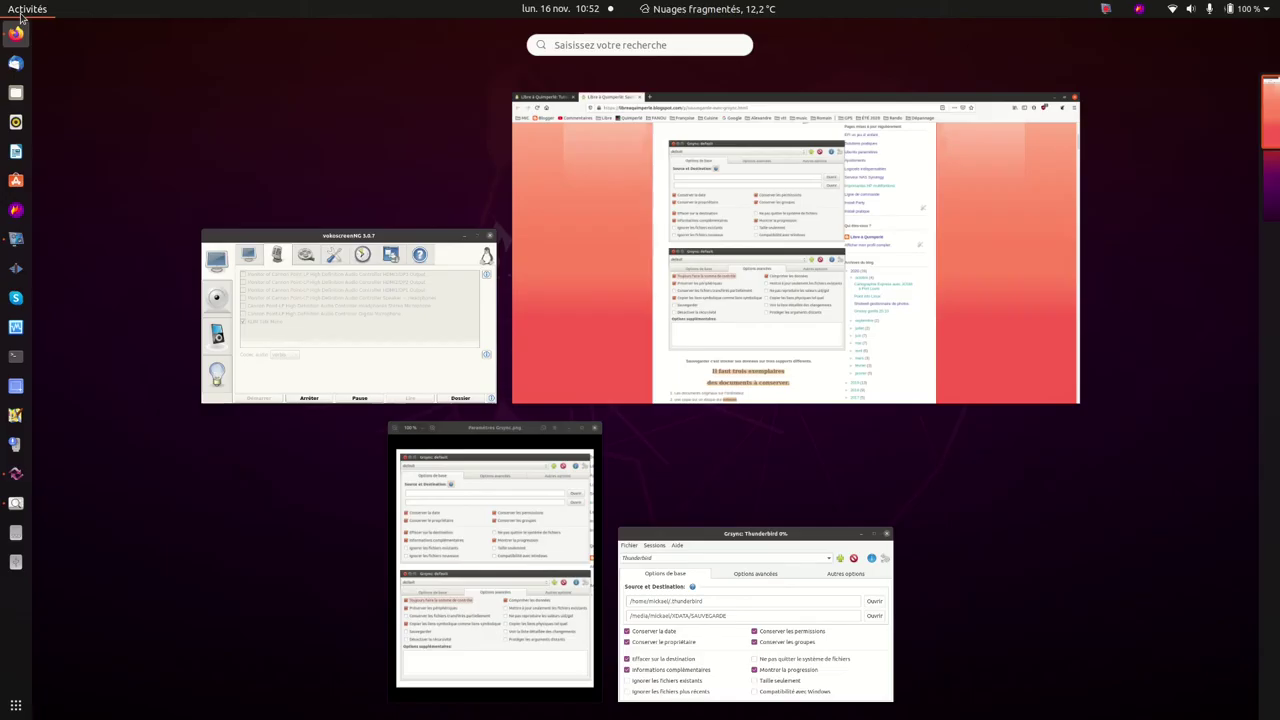
text(disqu)
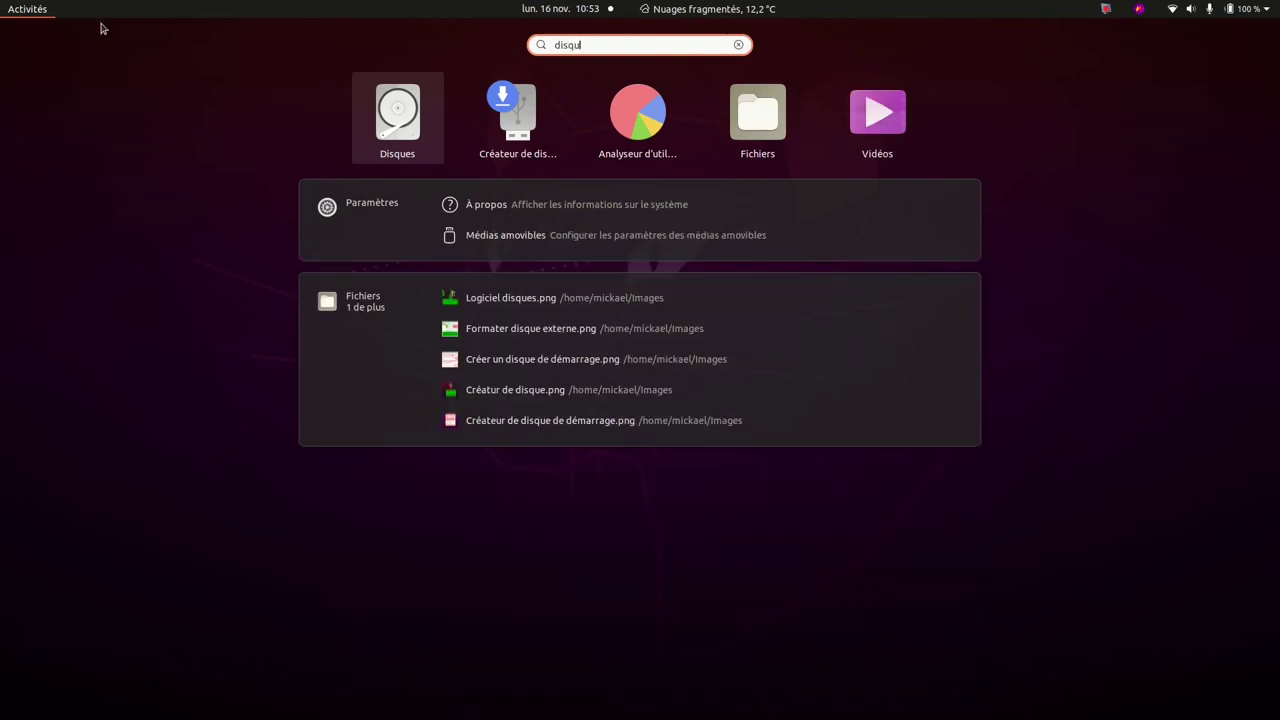
click(379, 117)
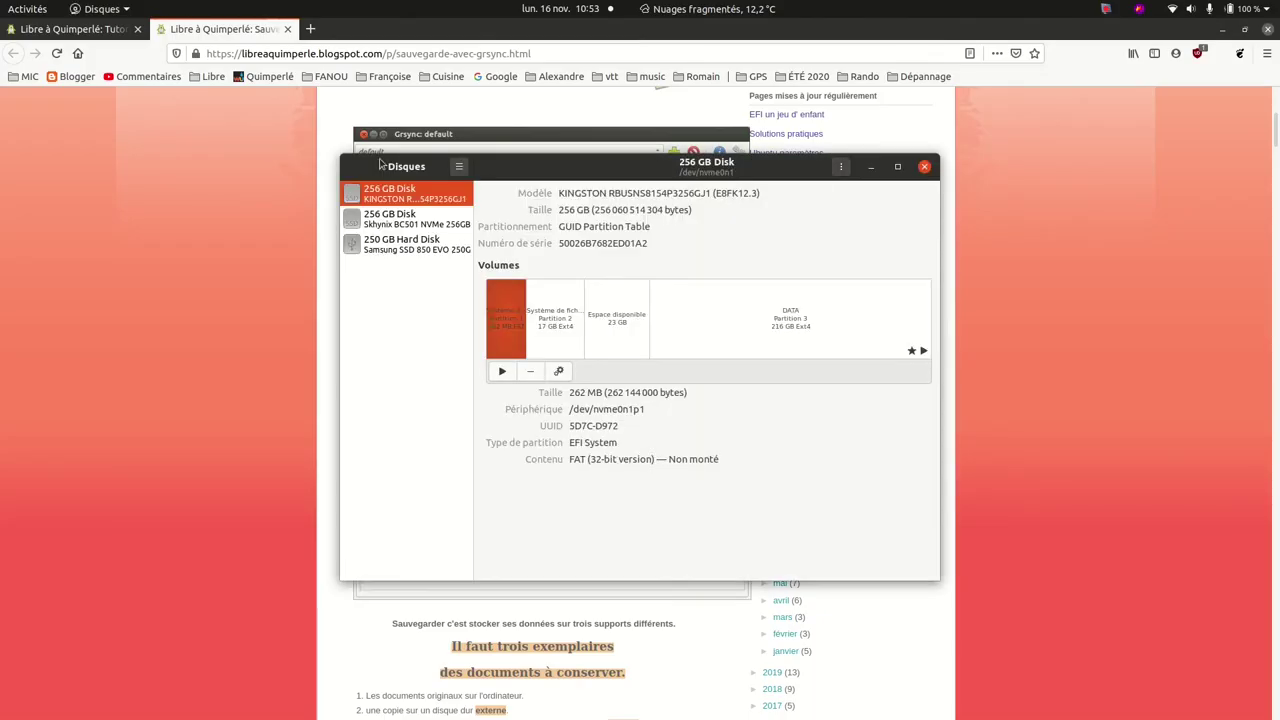
click(394, 256)
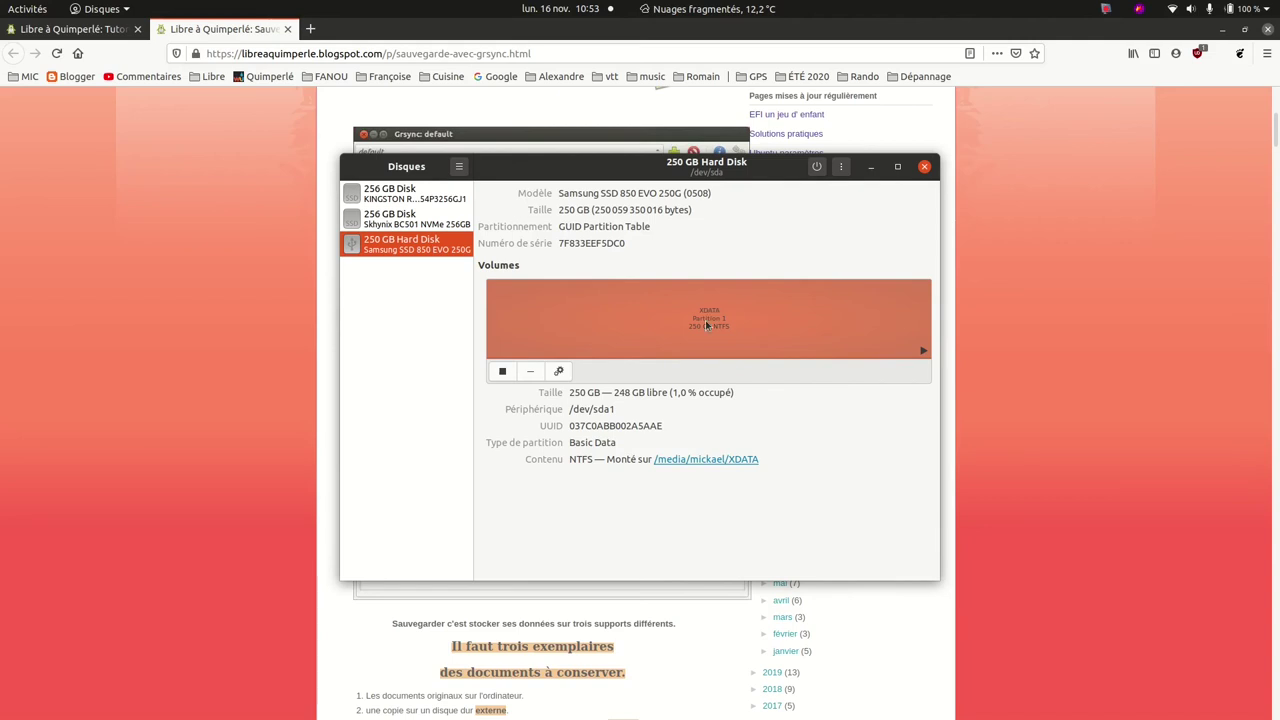
click(698, 460)
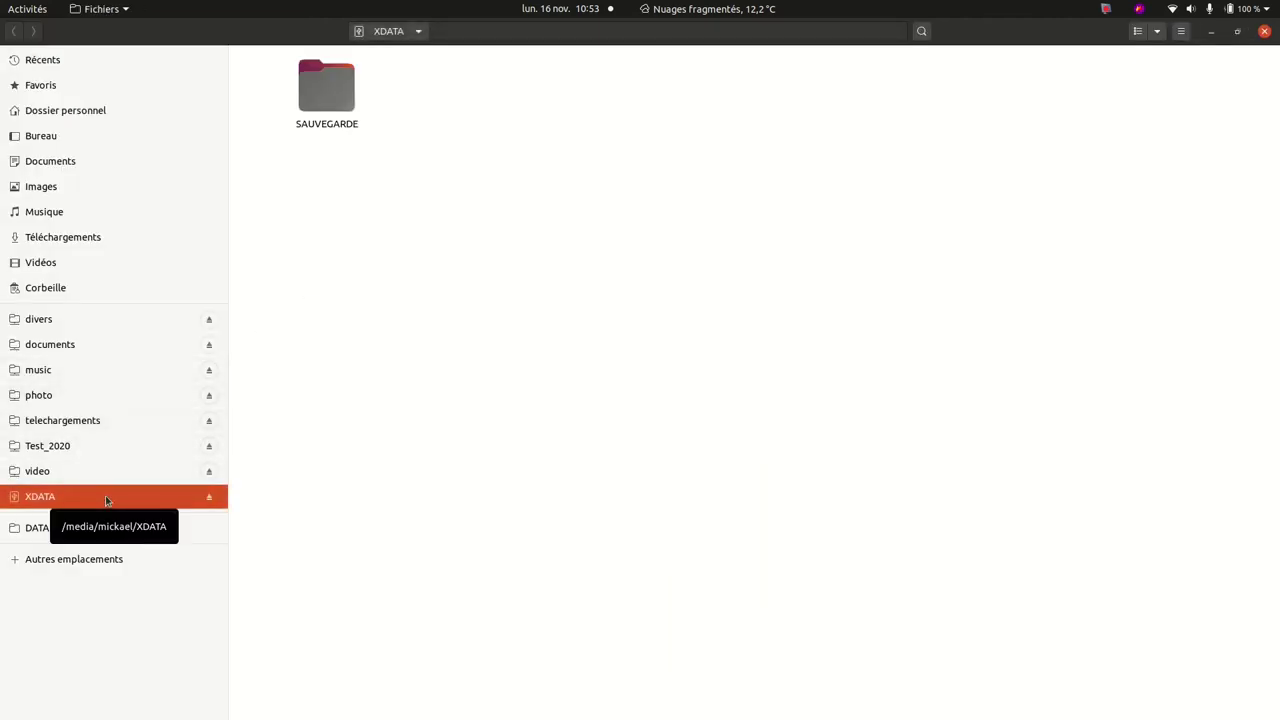
Examine the Documents folder with its Firefox subfolder, and the Vidéos folder, inside SAUVEGARDE on this XDATA drive
double_click(337, 96)
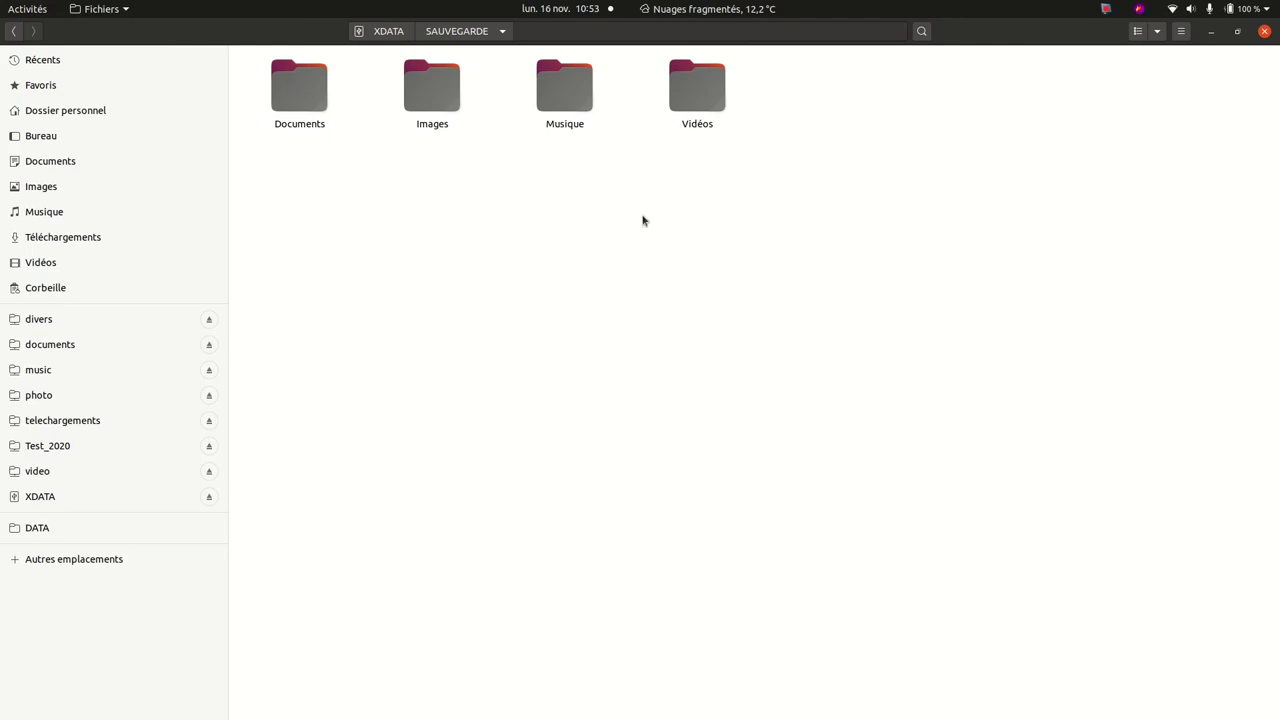
double_click(306, 96)
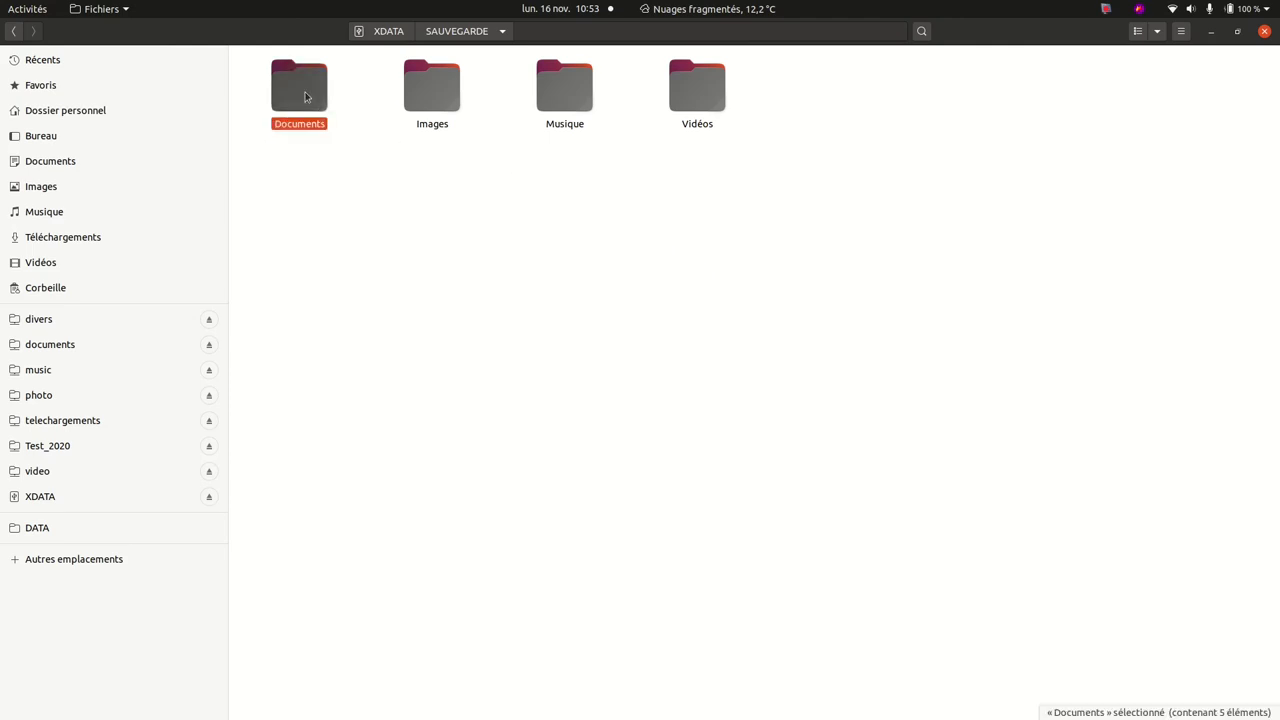
click(299, 107)
double_click(299, 107)
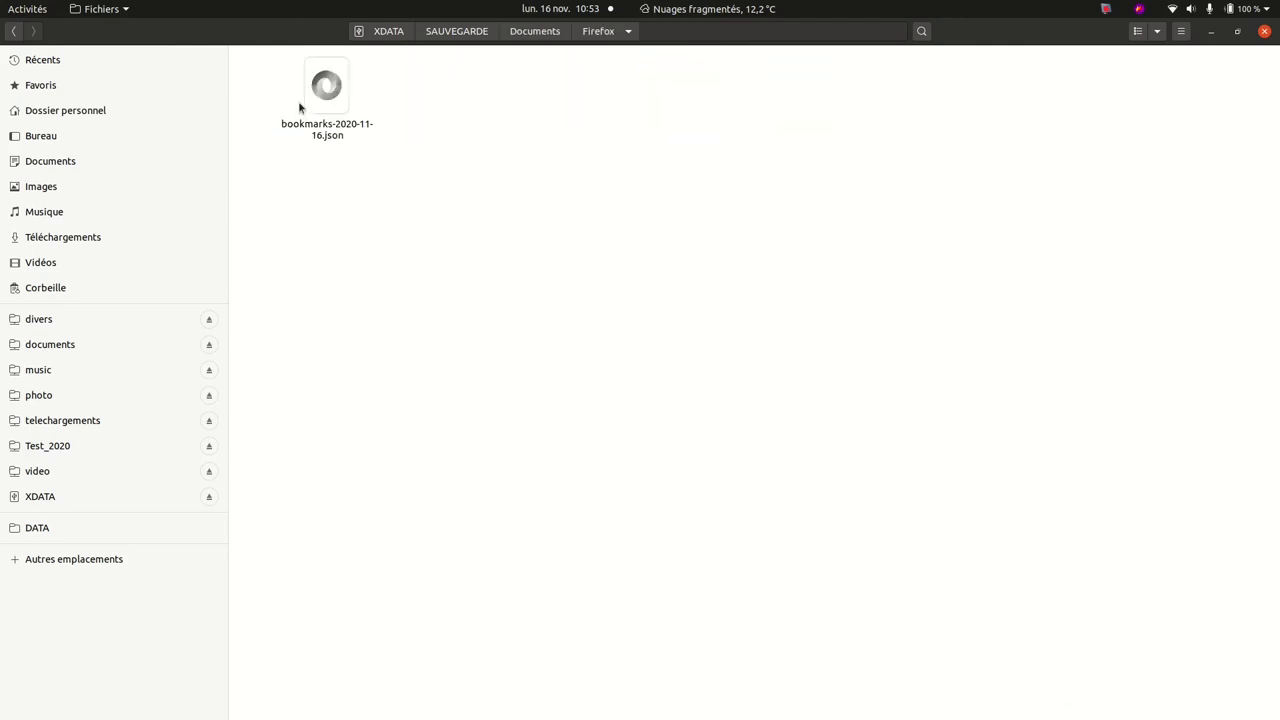
click(534, 31)
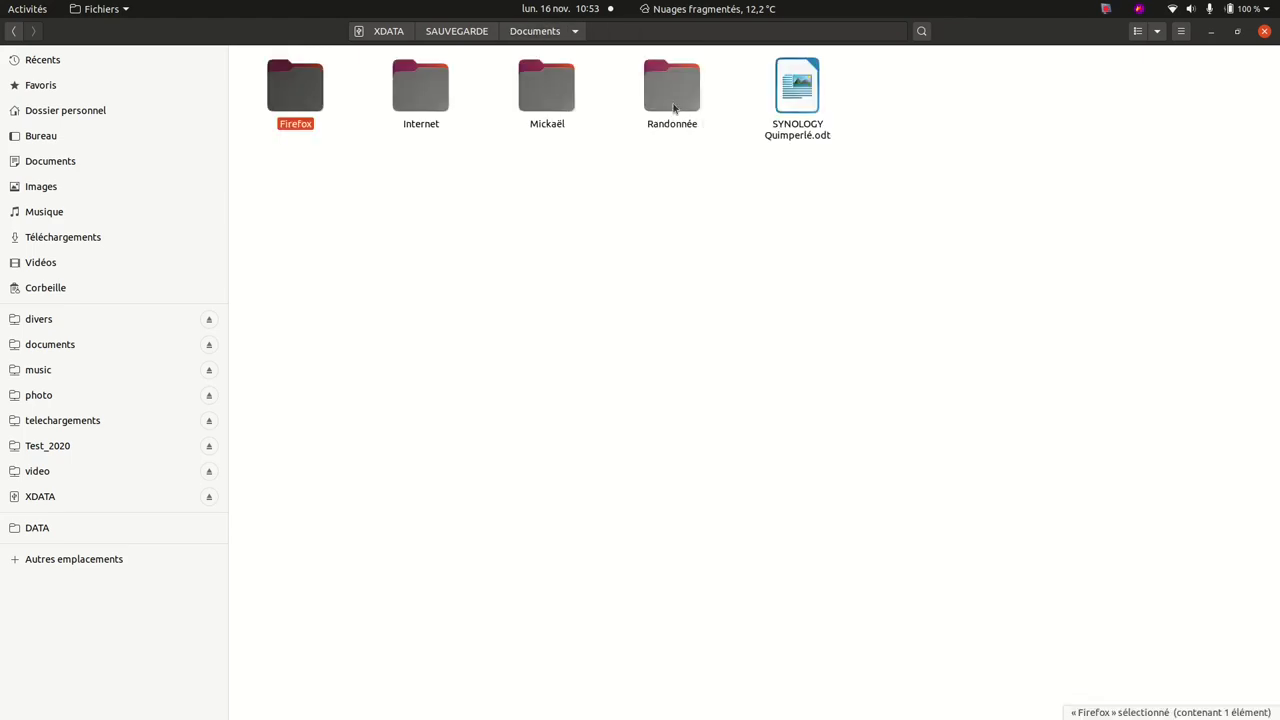
click(455, 33)
double_click(686, 109)
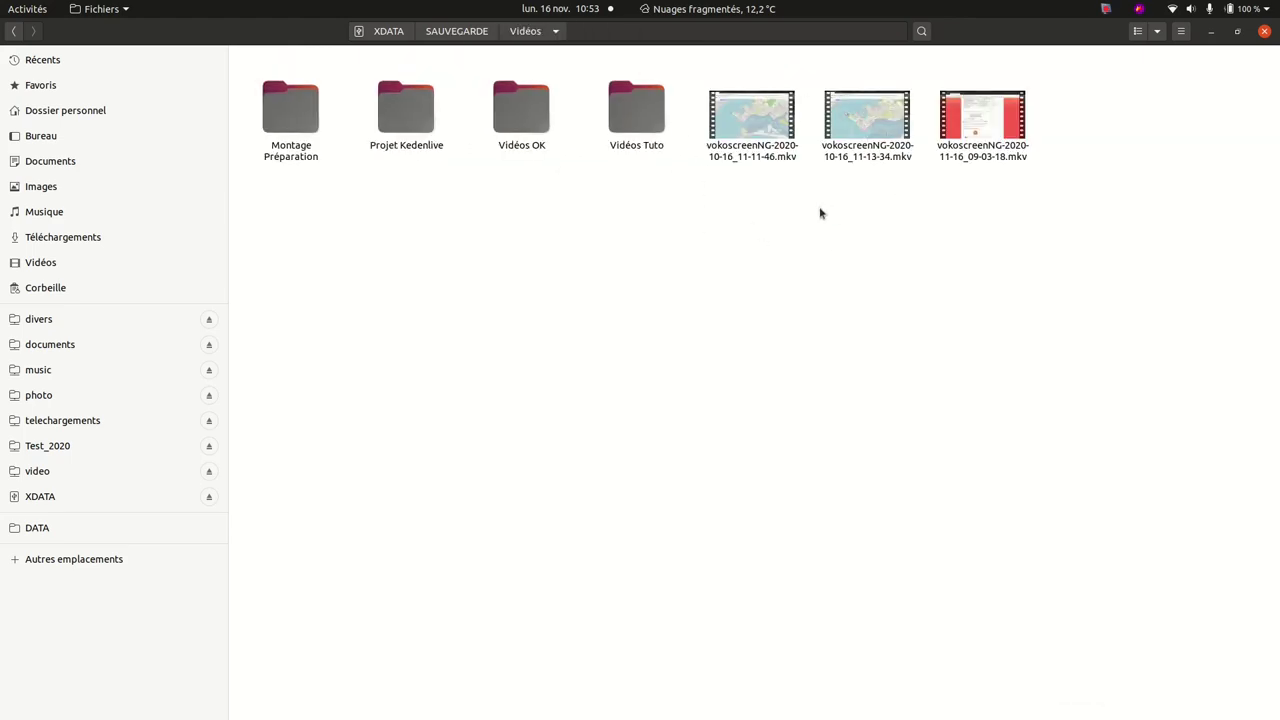
Show hidden files in the SAUVEGARDE folder and open the .thunderbird folder
click(377, 40)
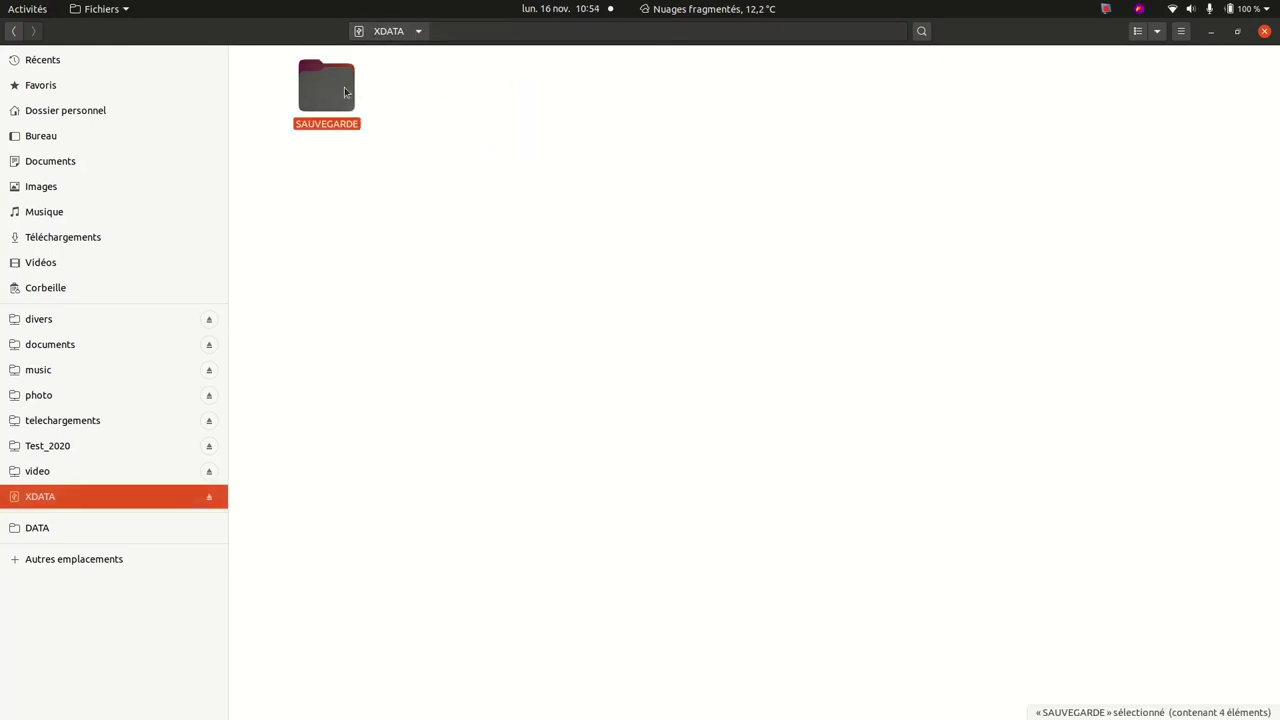
double_click(338, 90)
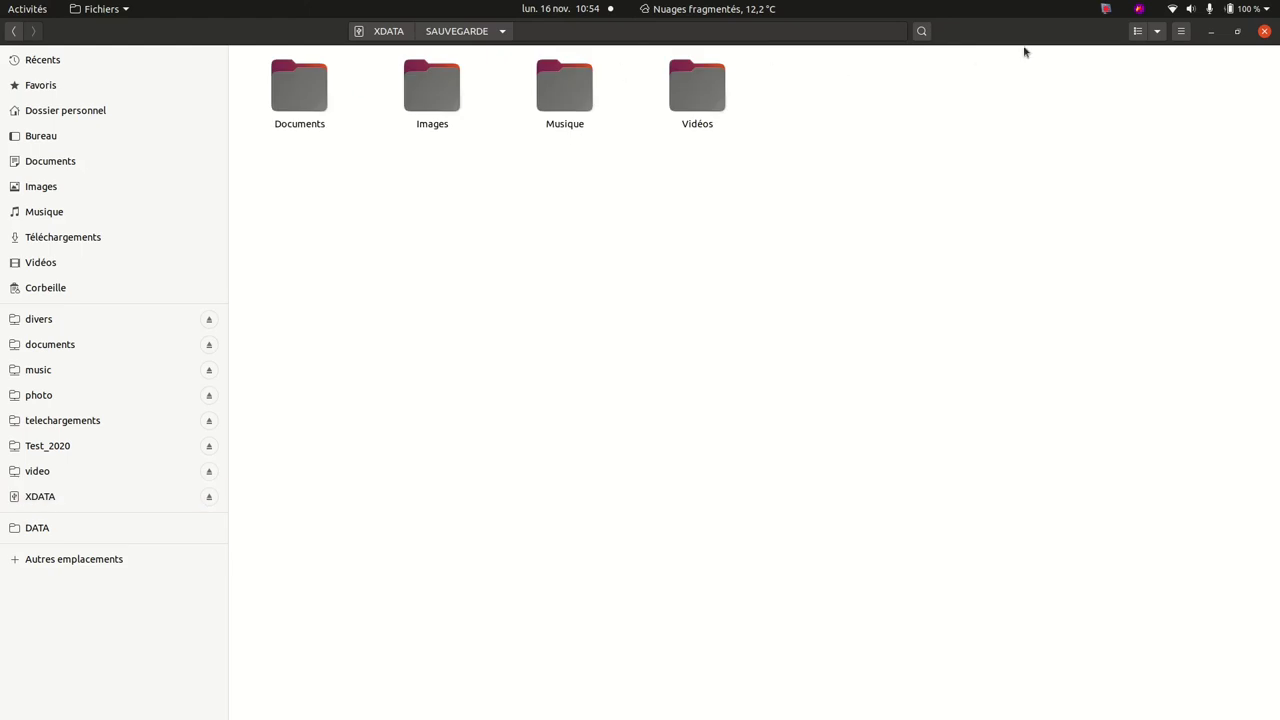
click(1179, 31)
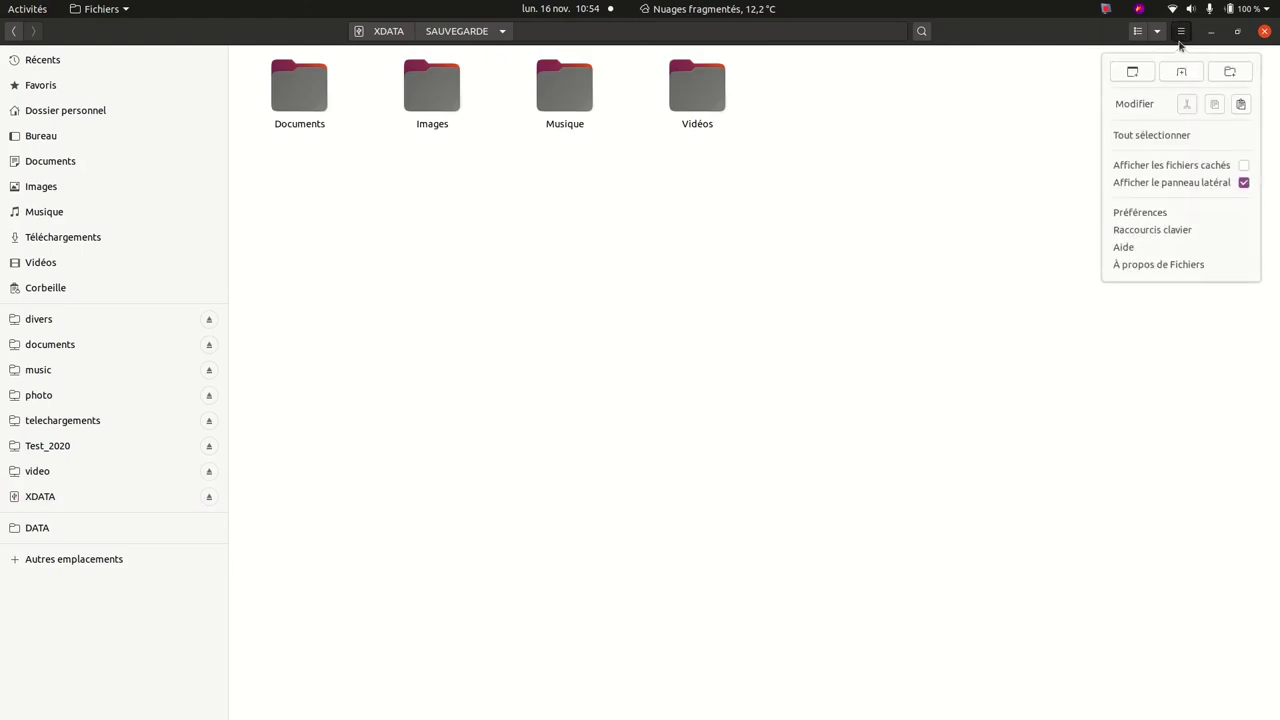
click(1244, 164)
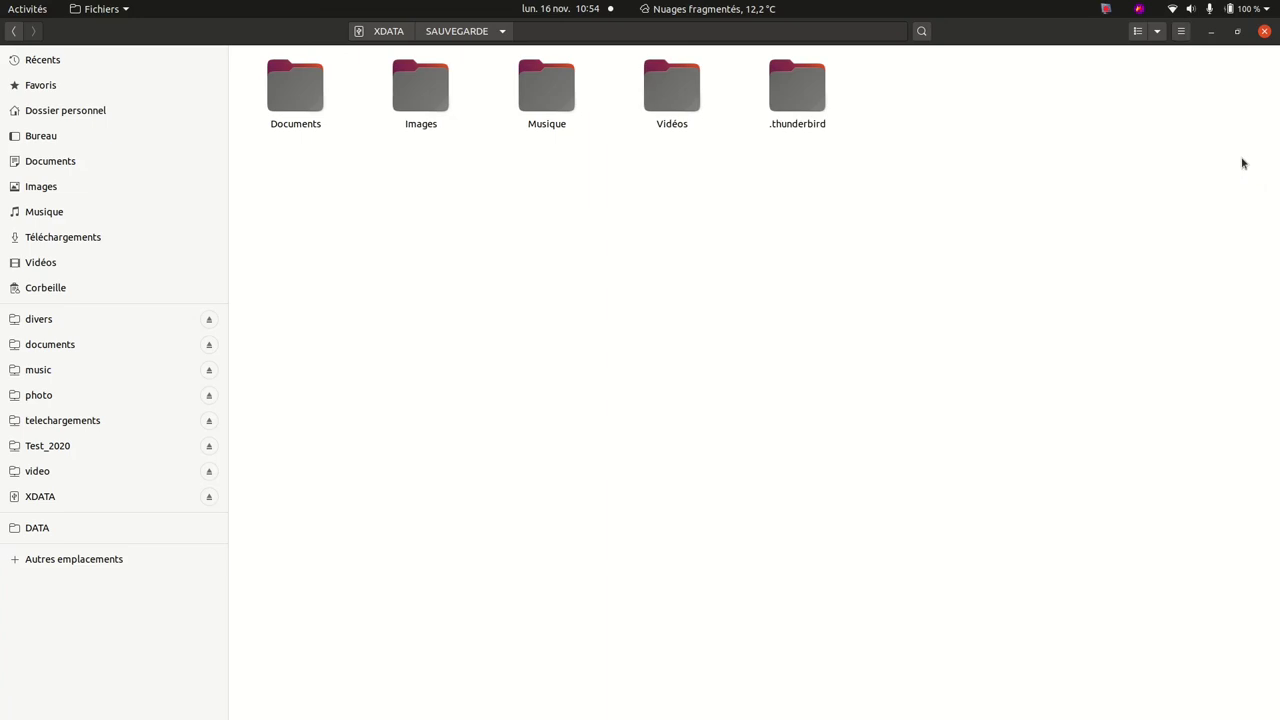
double_click(793, 104)
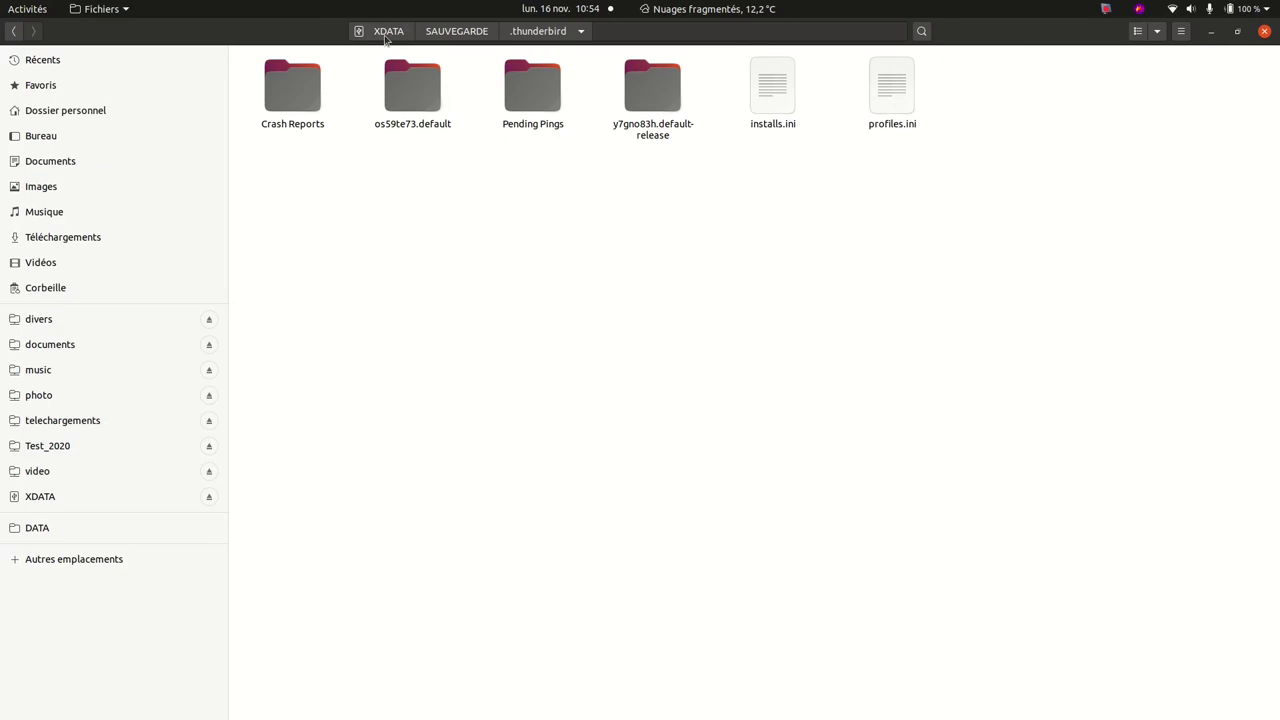
Switch to Grsync, run the Documents session to update its backup on XDATA, and close the progress dialog
key(alt+Tab)
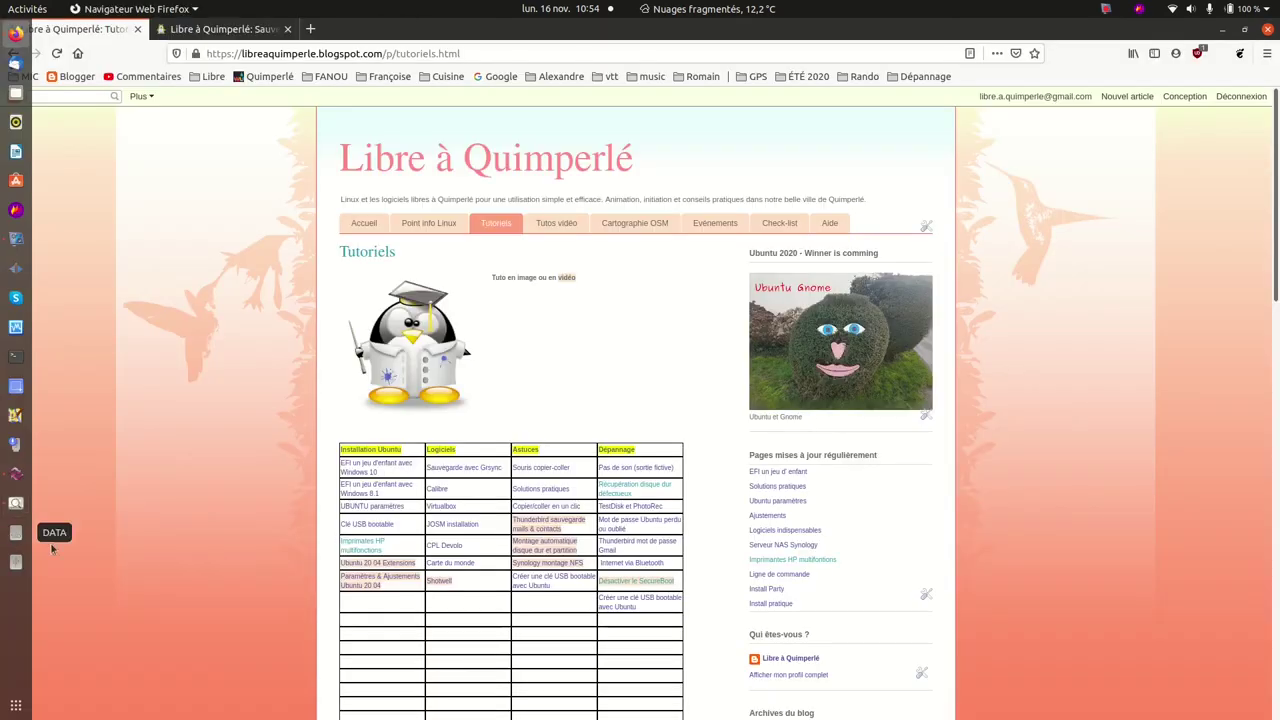
click(16, 476)
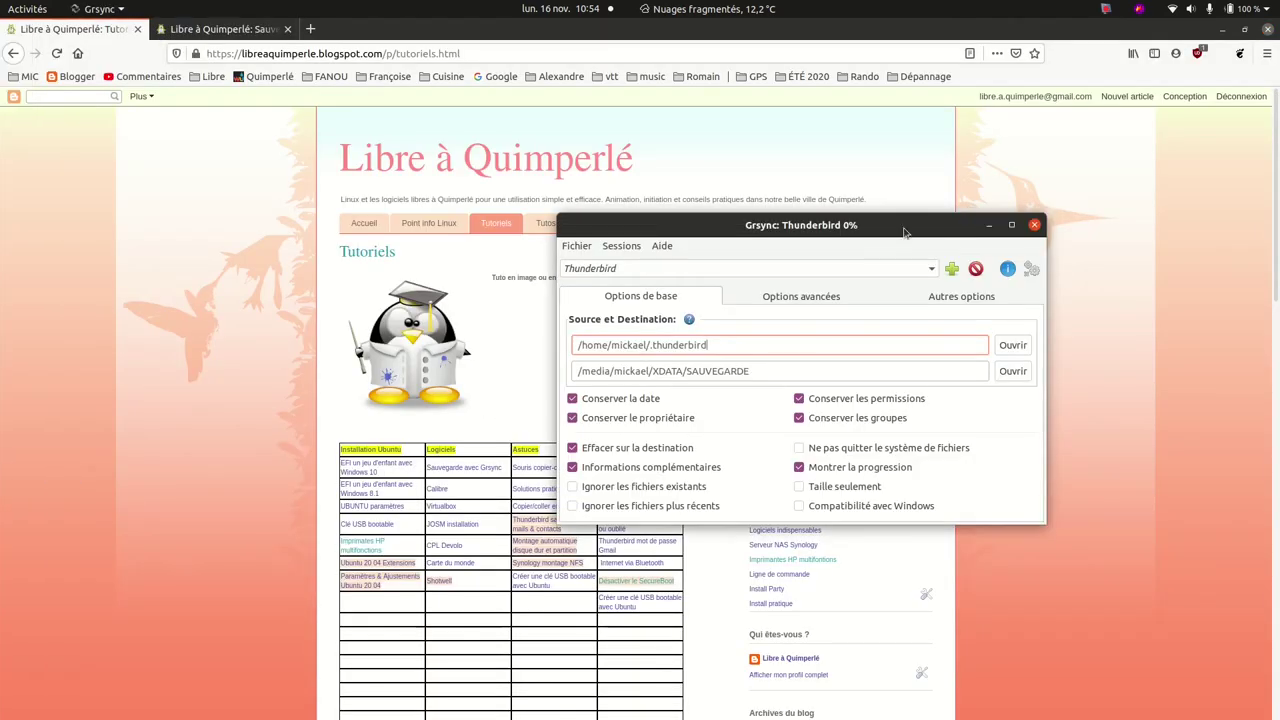
click(930, 268)
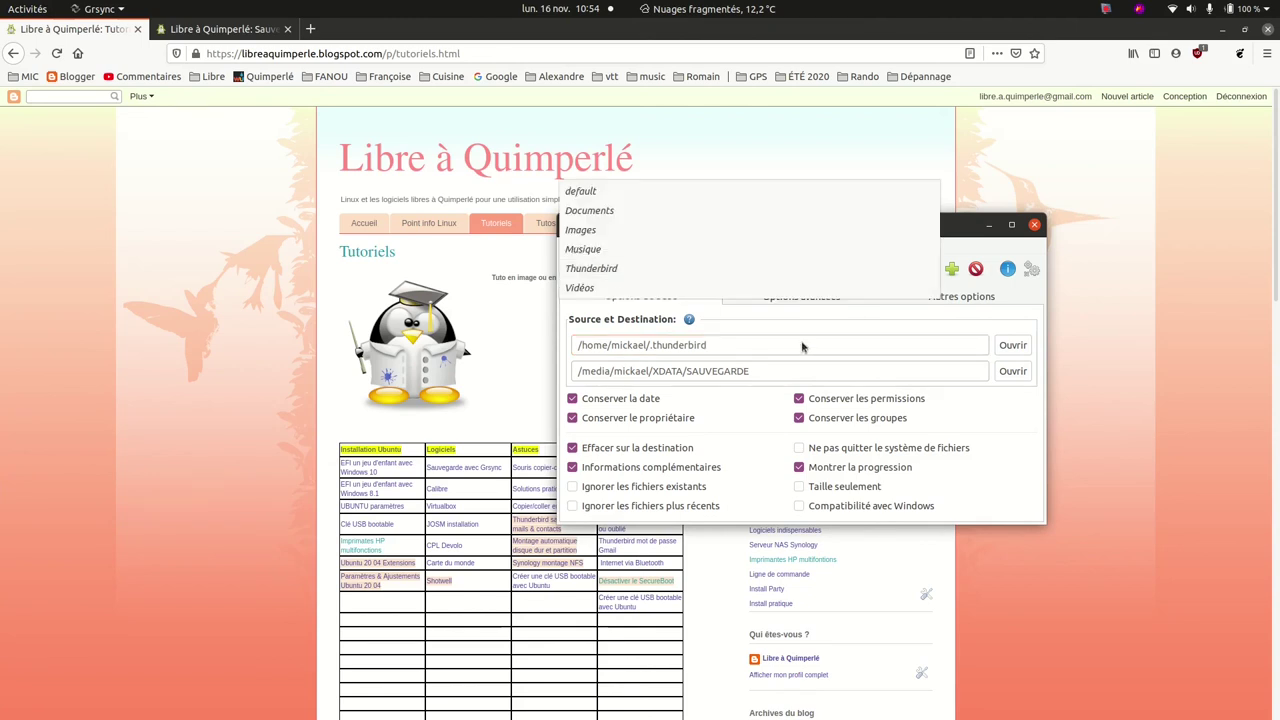
click(620, 210)
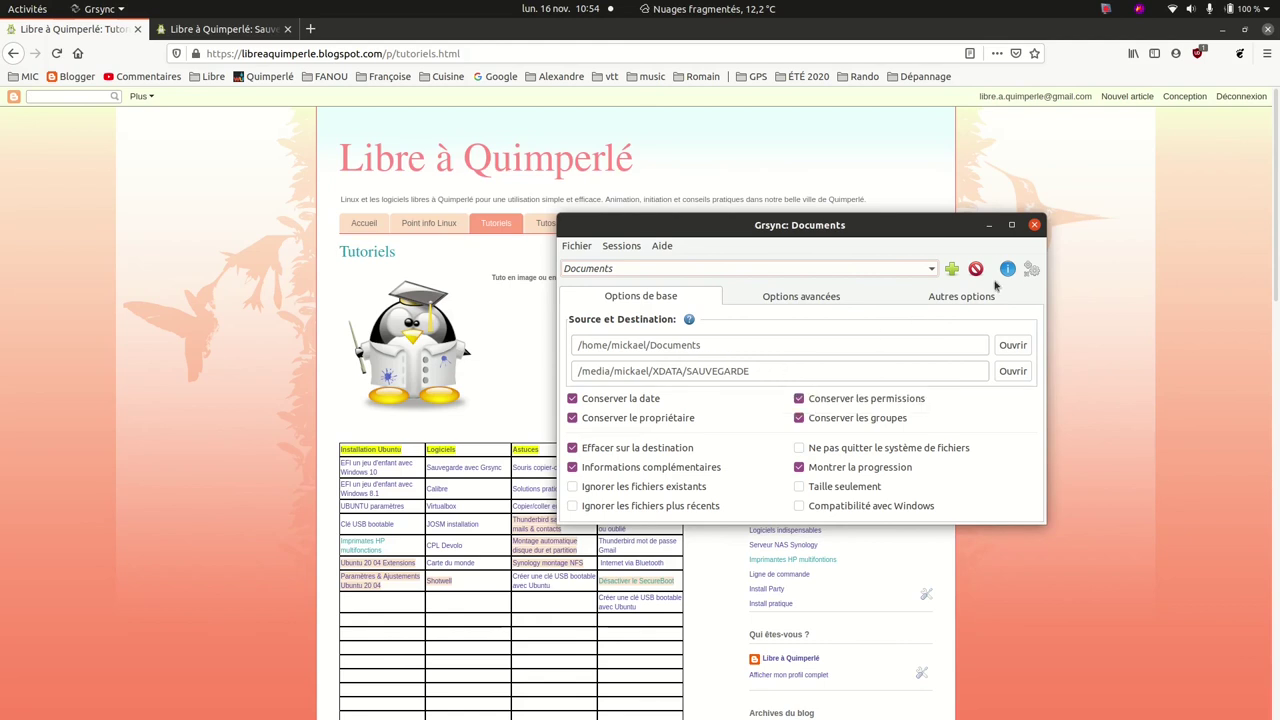
click(1037, 273)
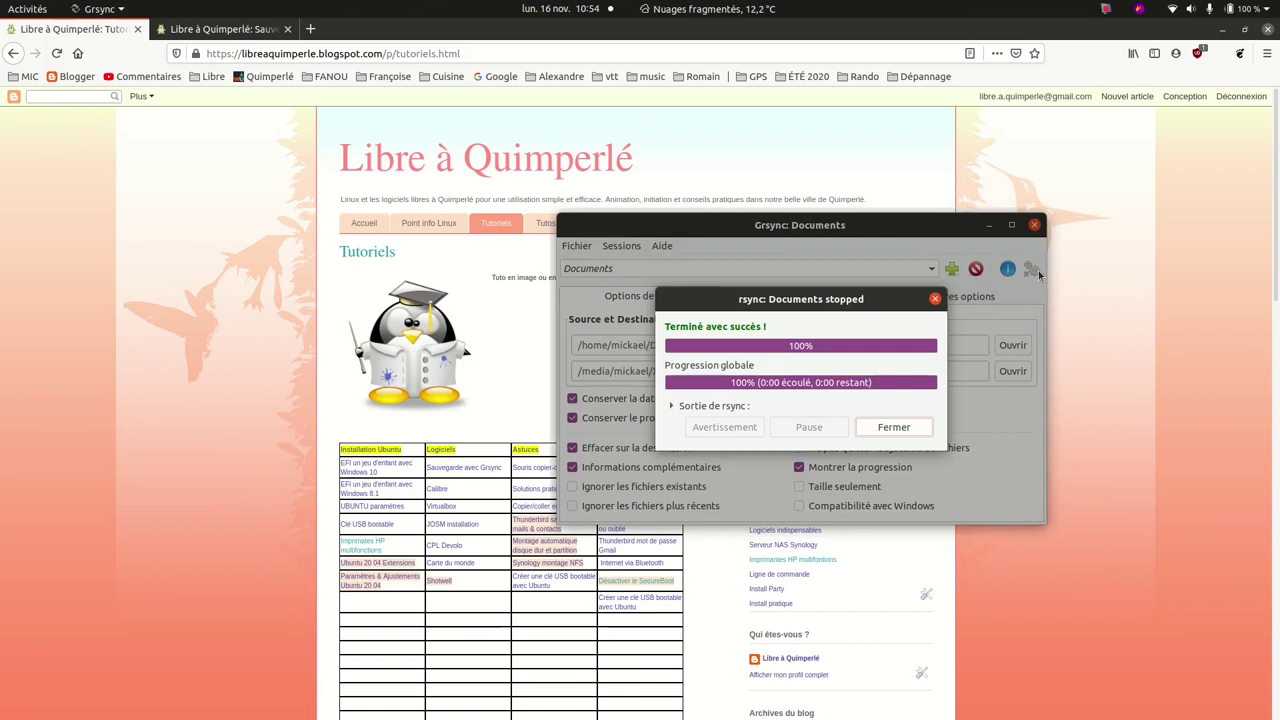
click(893, 427)
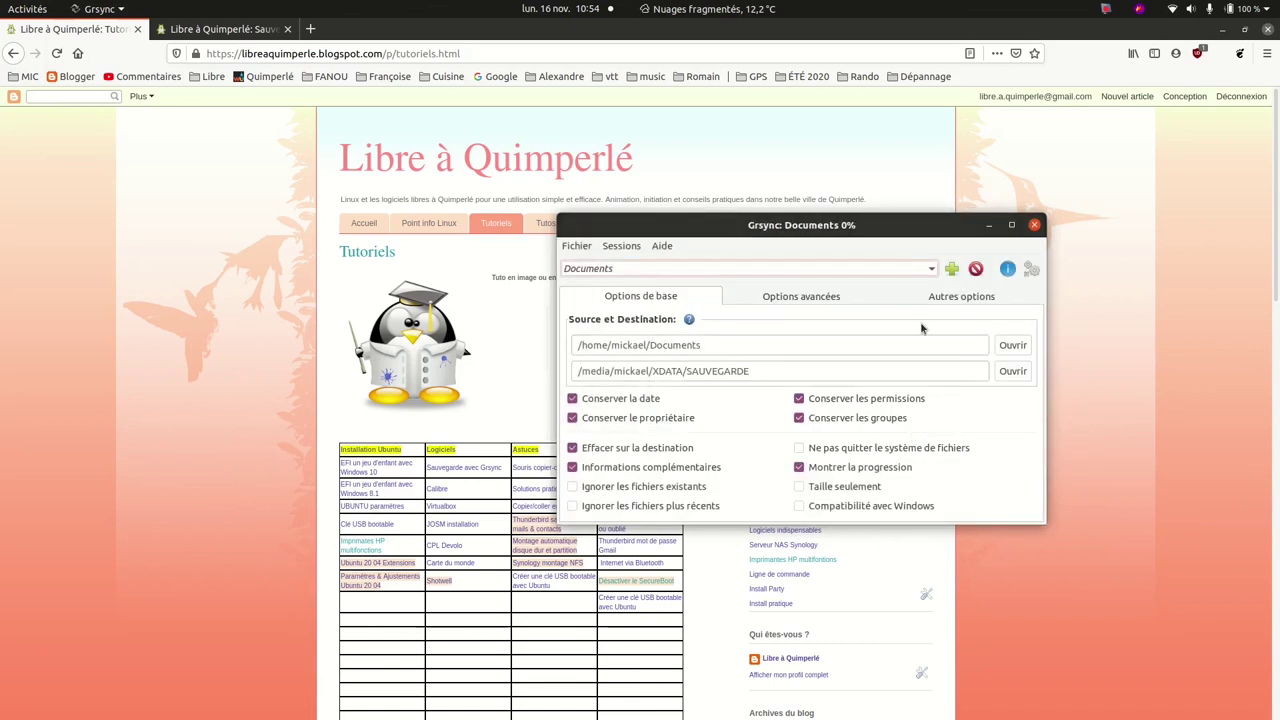
Run the Vidéos session and expand the rsync output to review it through to the end
click(935, 271)
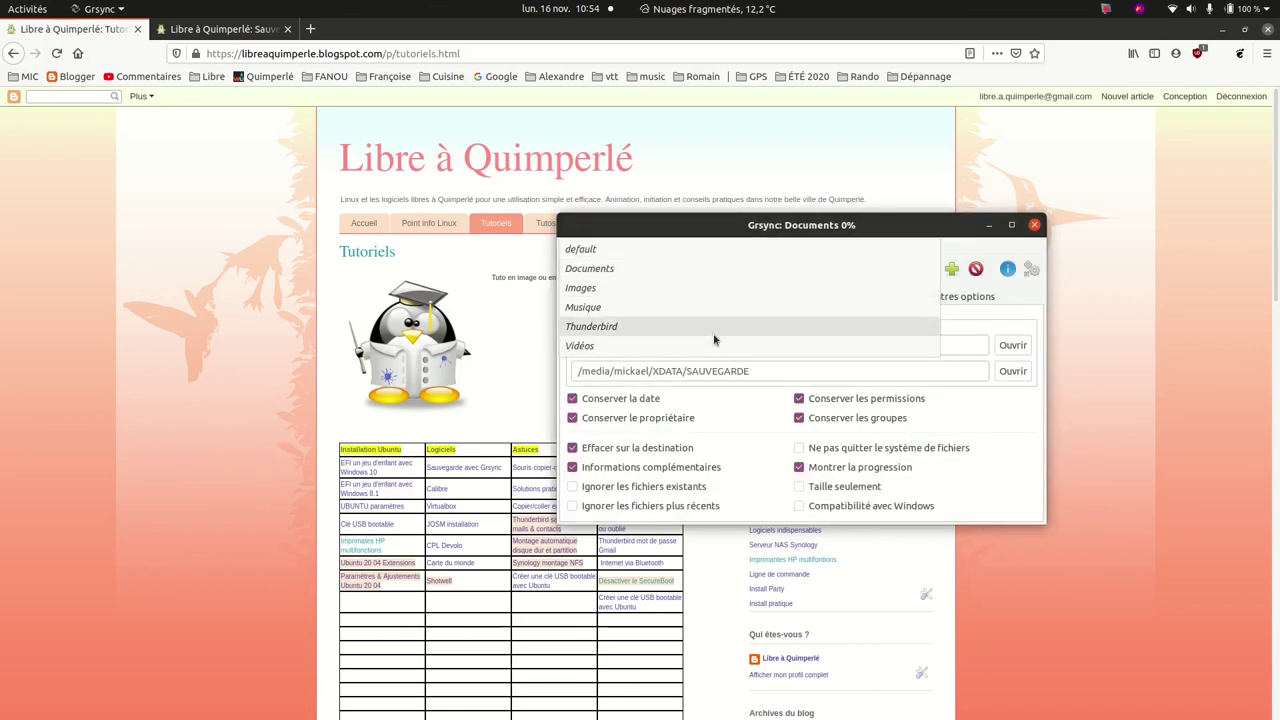
click(610, 346)
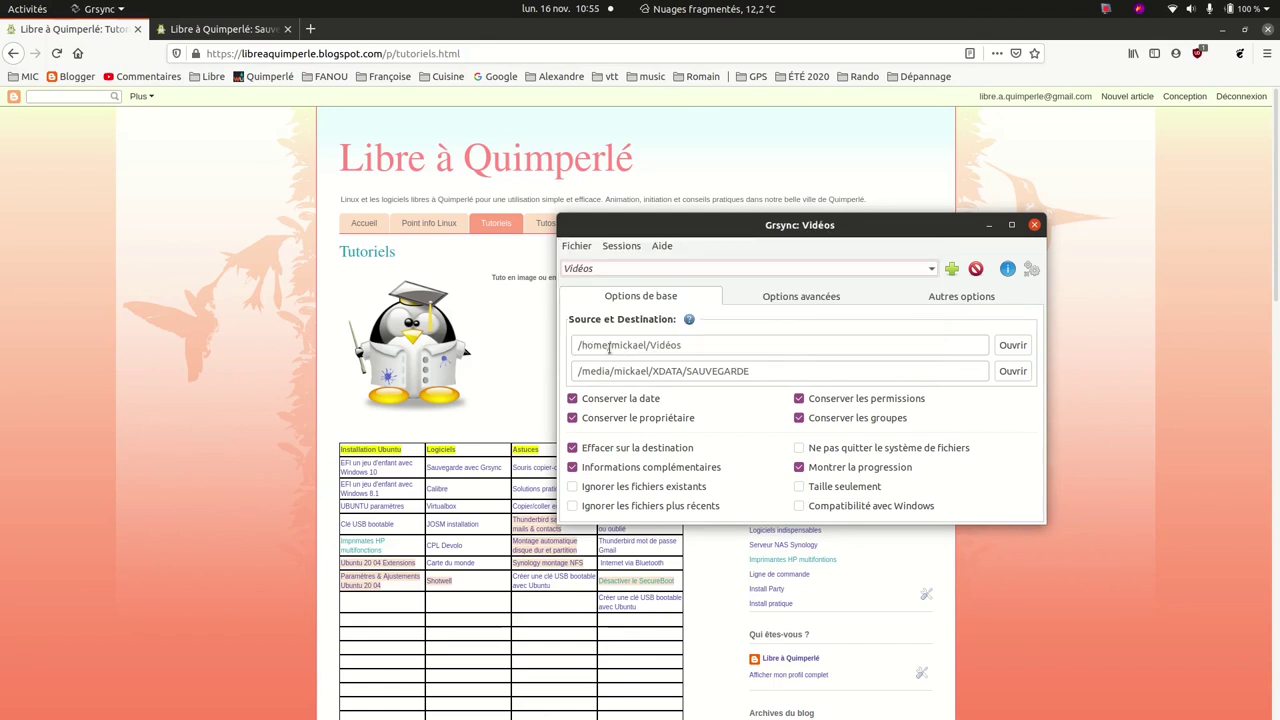
click(1031, 269)
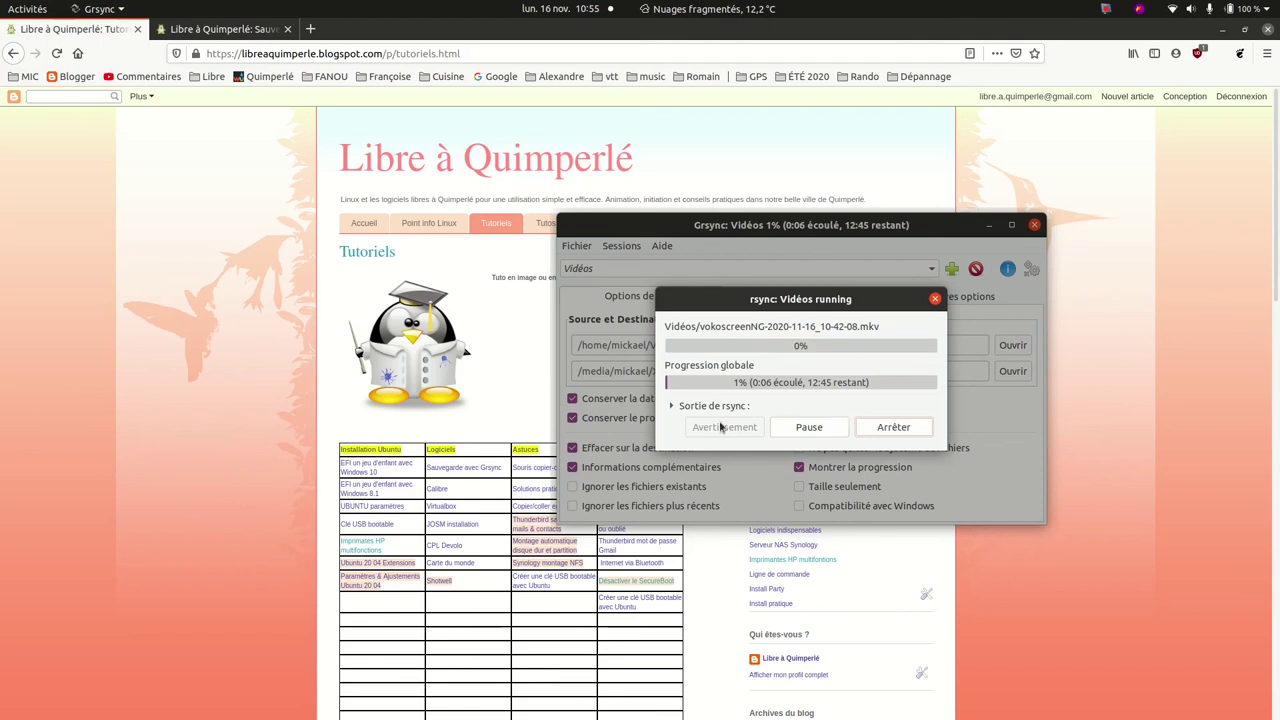
click(671, 406)
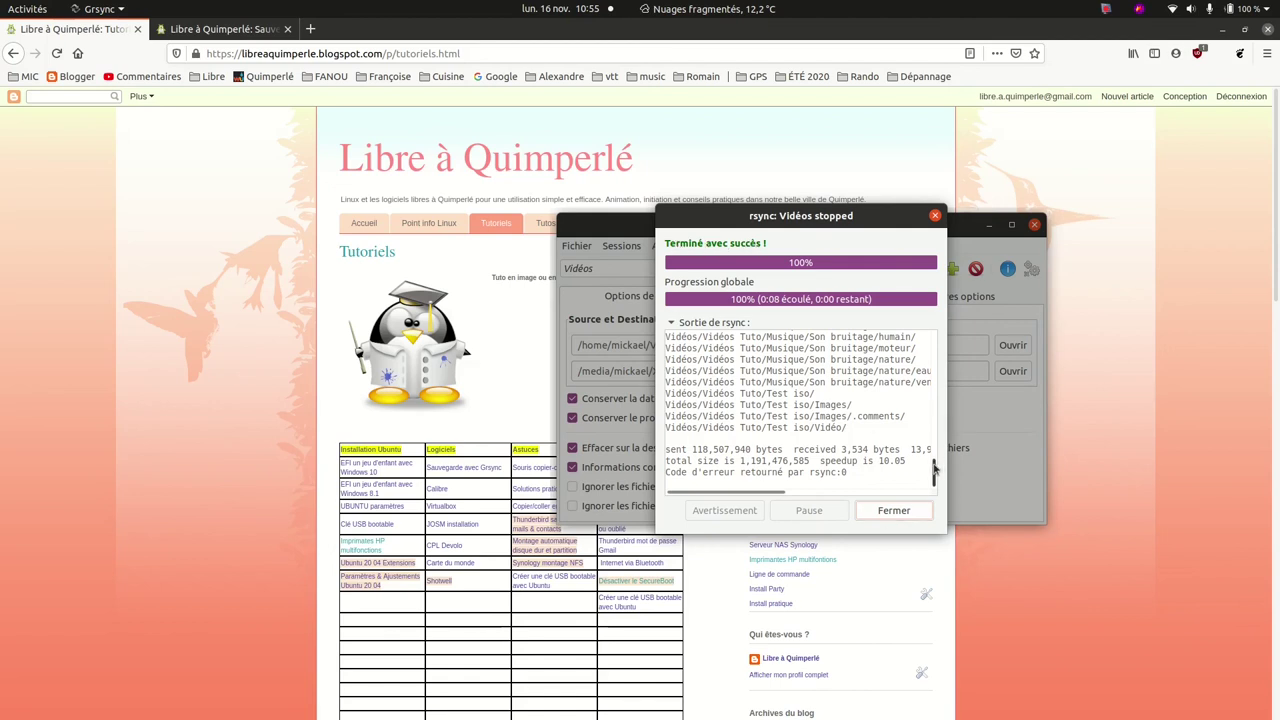
drag(933, 468, 948, 502)
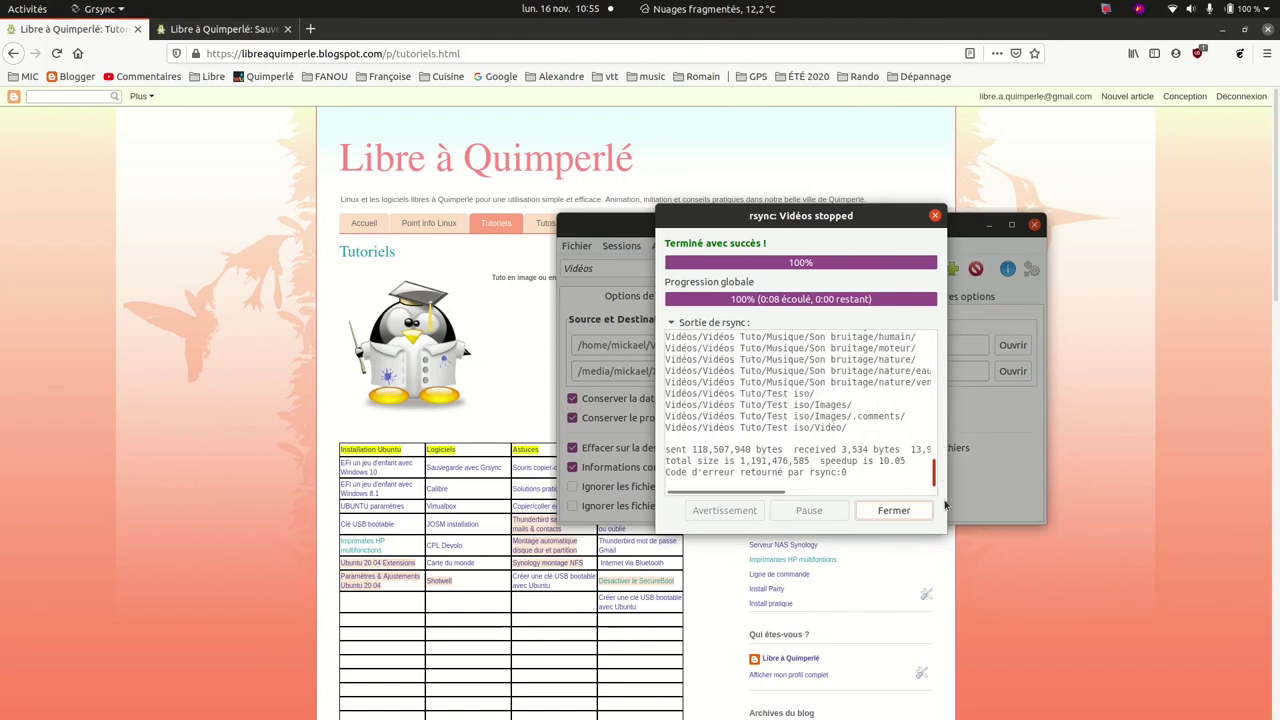
Close the Vidéos session's progress dialog and unmount the external XDATA drive
click(890, 512)
scroll(1122, 361, down, 1)
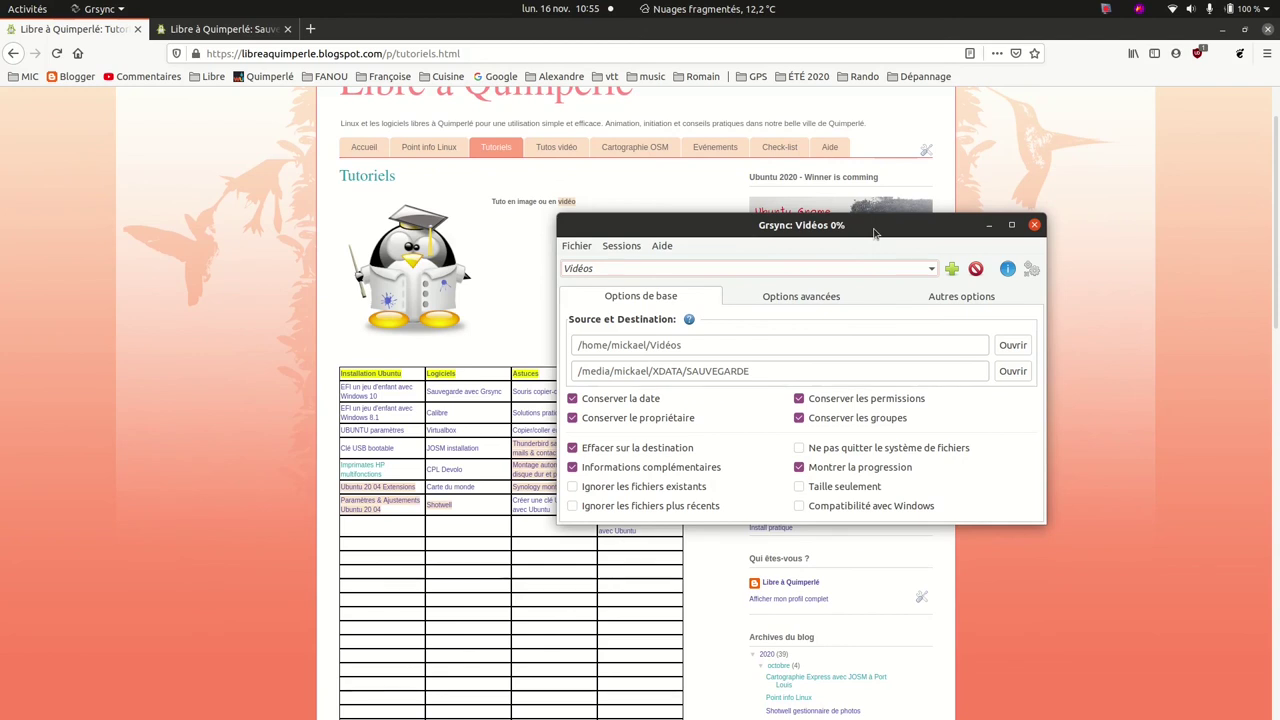
mouse_move(18, 505)
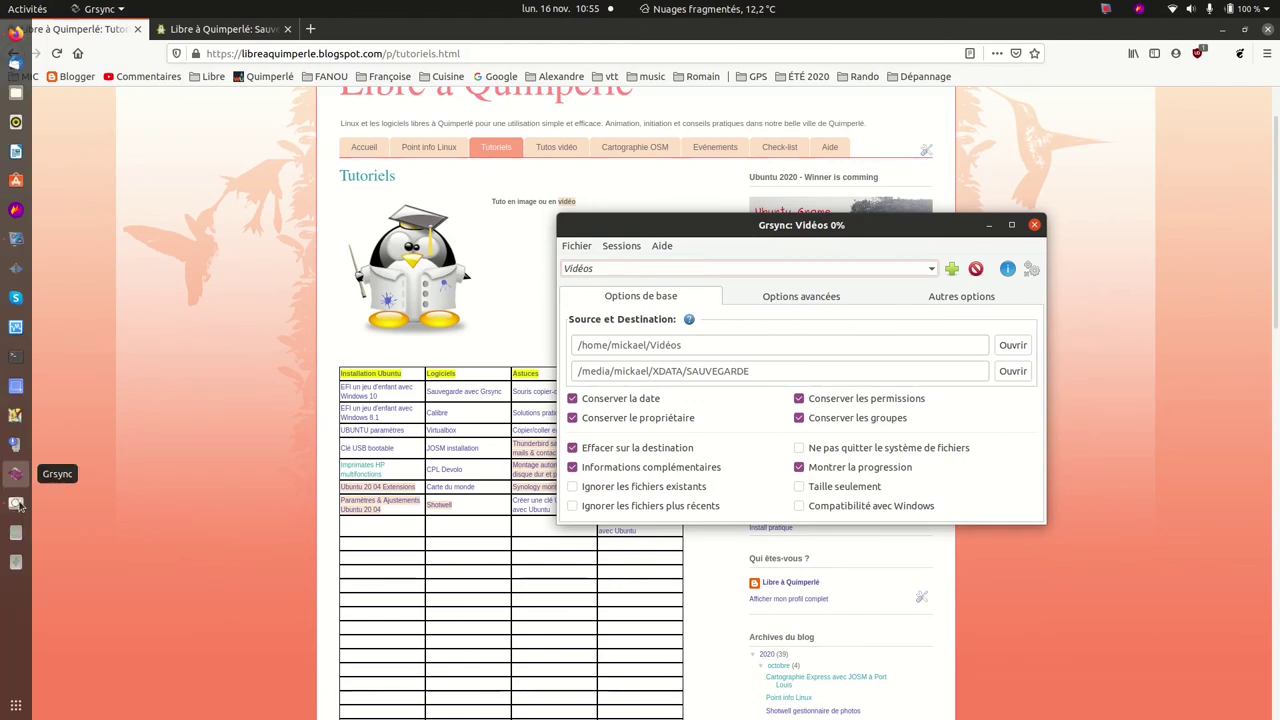
right_click(14, 569)
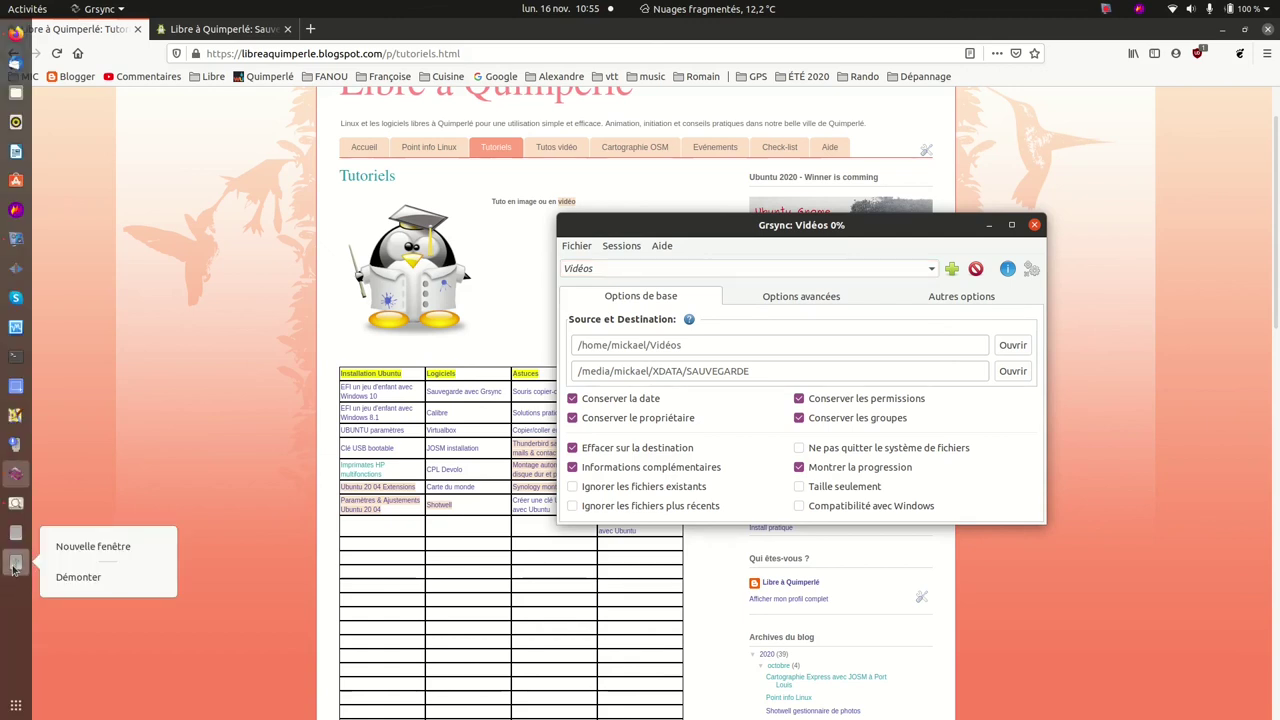
click(81, 584)
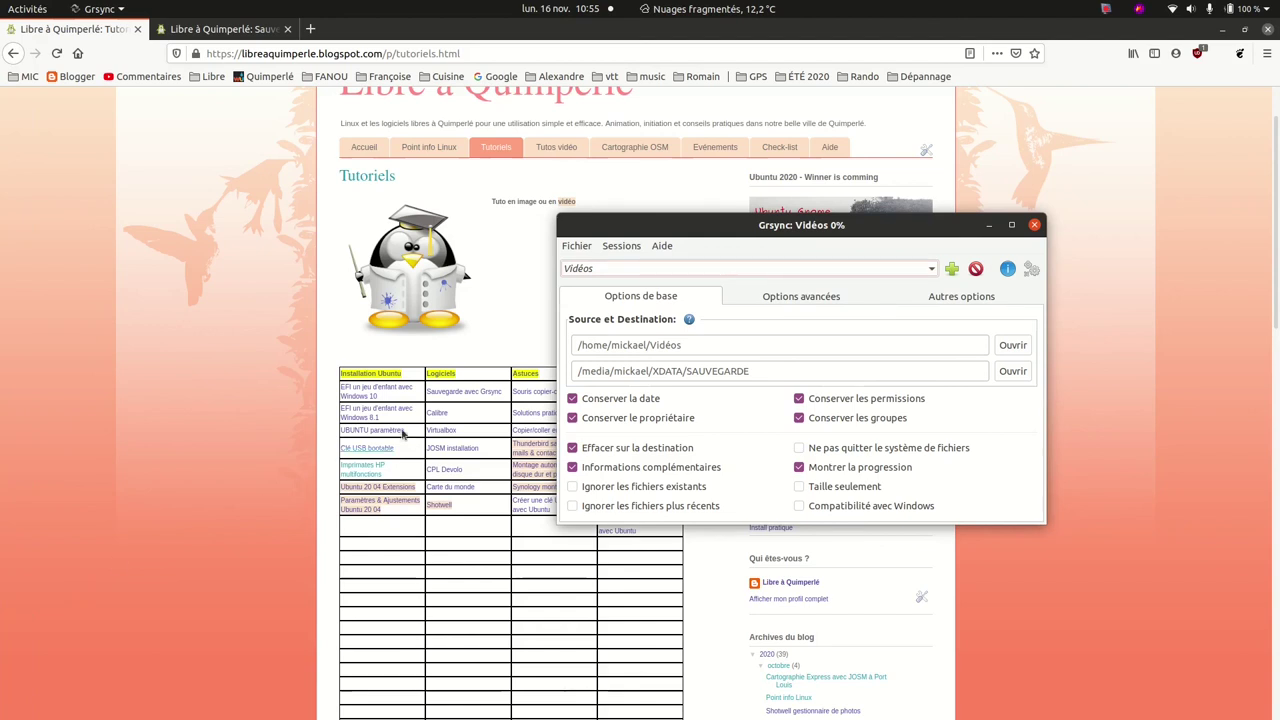
mouse_move(8, 543)
mouse_move(5, 500)
Load the Images session, try to run it with XDATA unmounted, review the detailed rsync output, and close the progress dialog
click(928, 270)
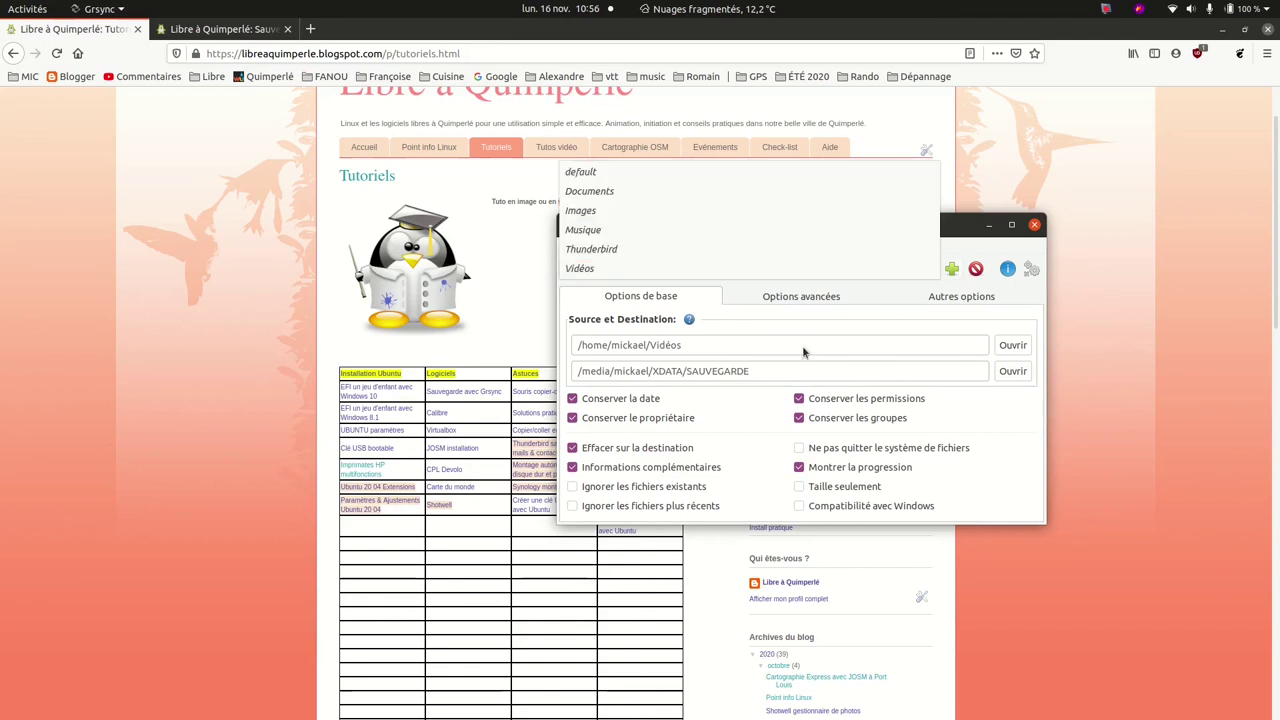
click(596, 211)
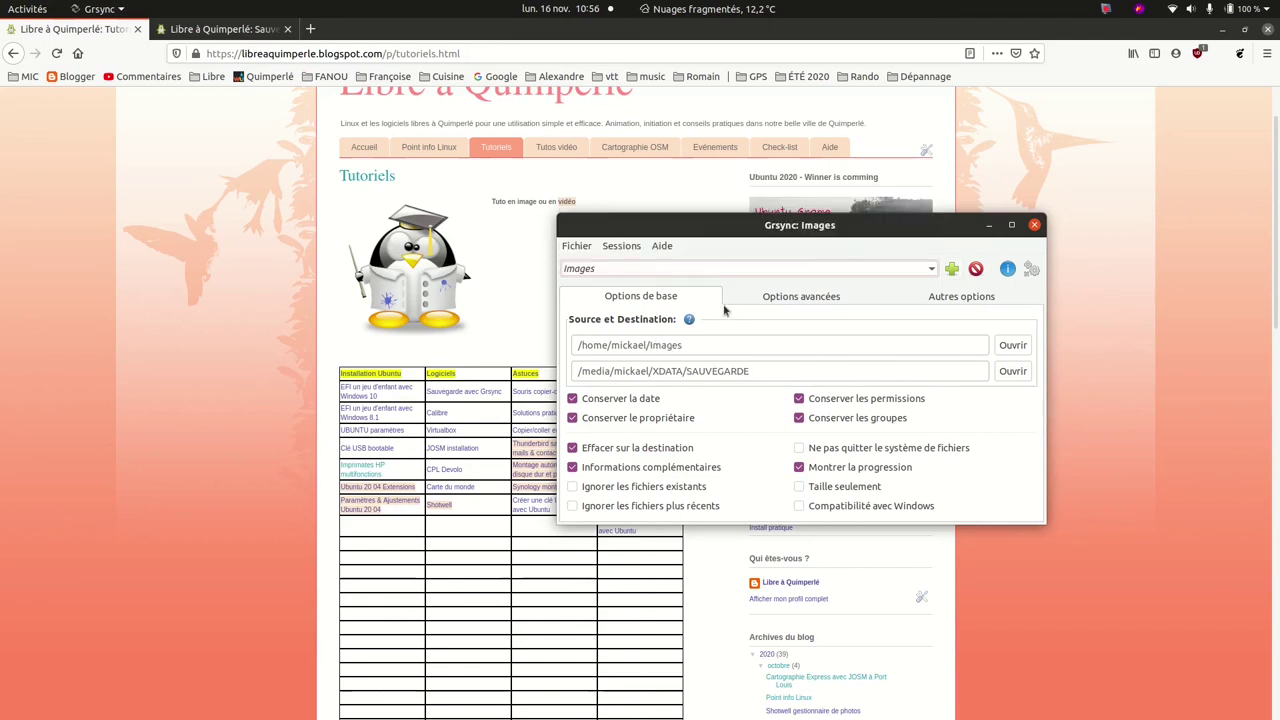
click(1030, 272)
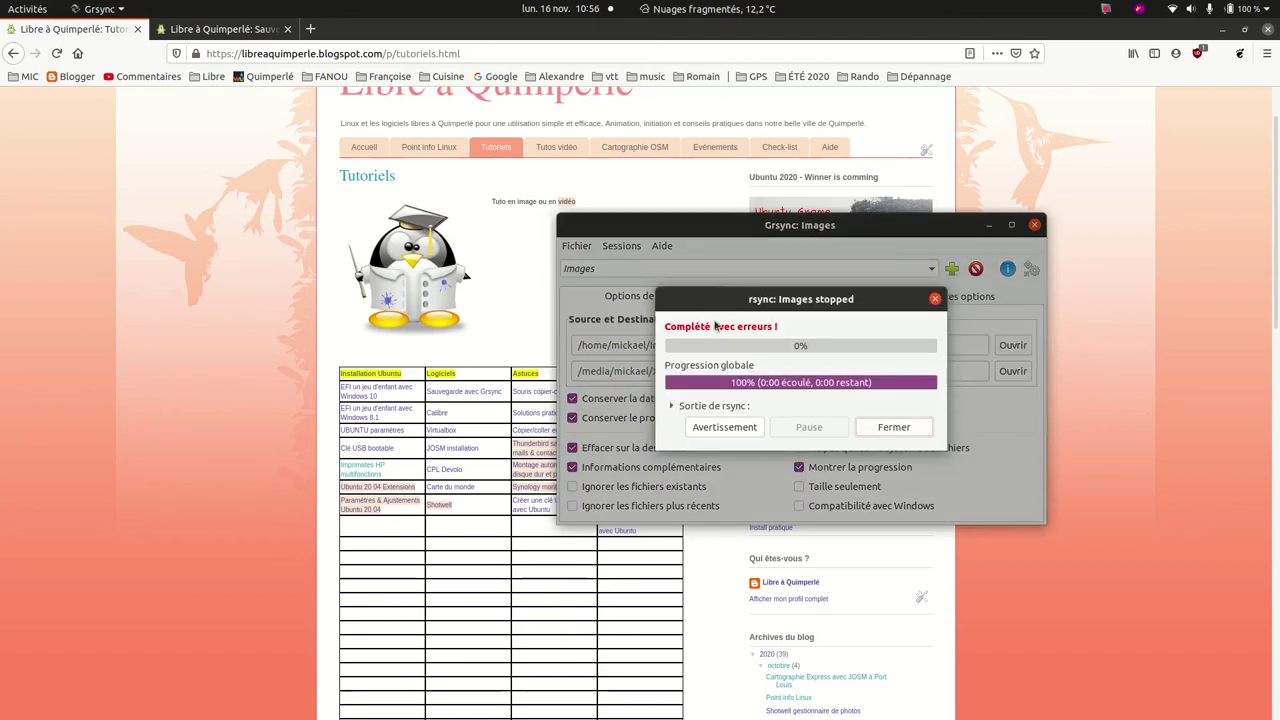
click(672, 405)
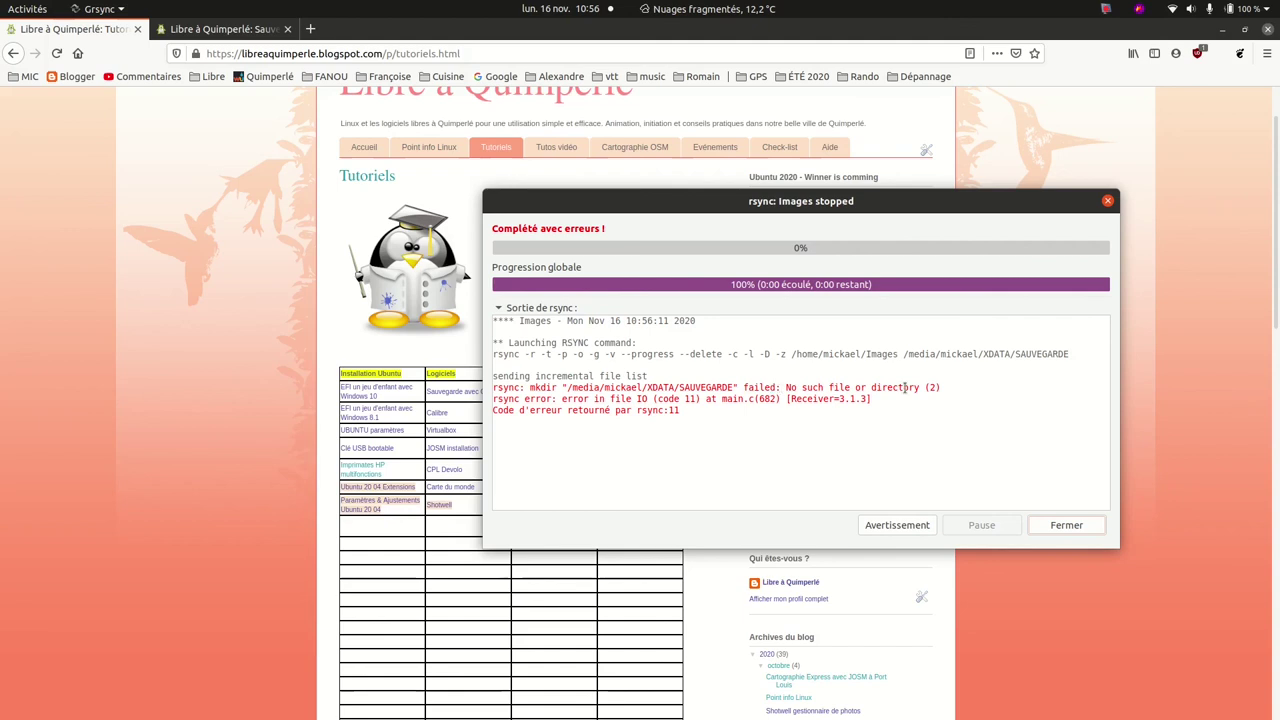
click(1063, 525)
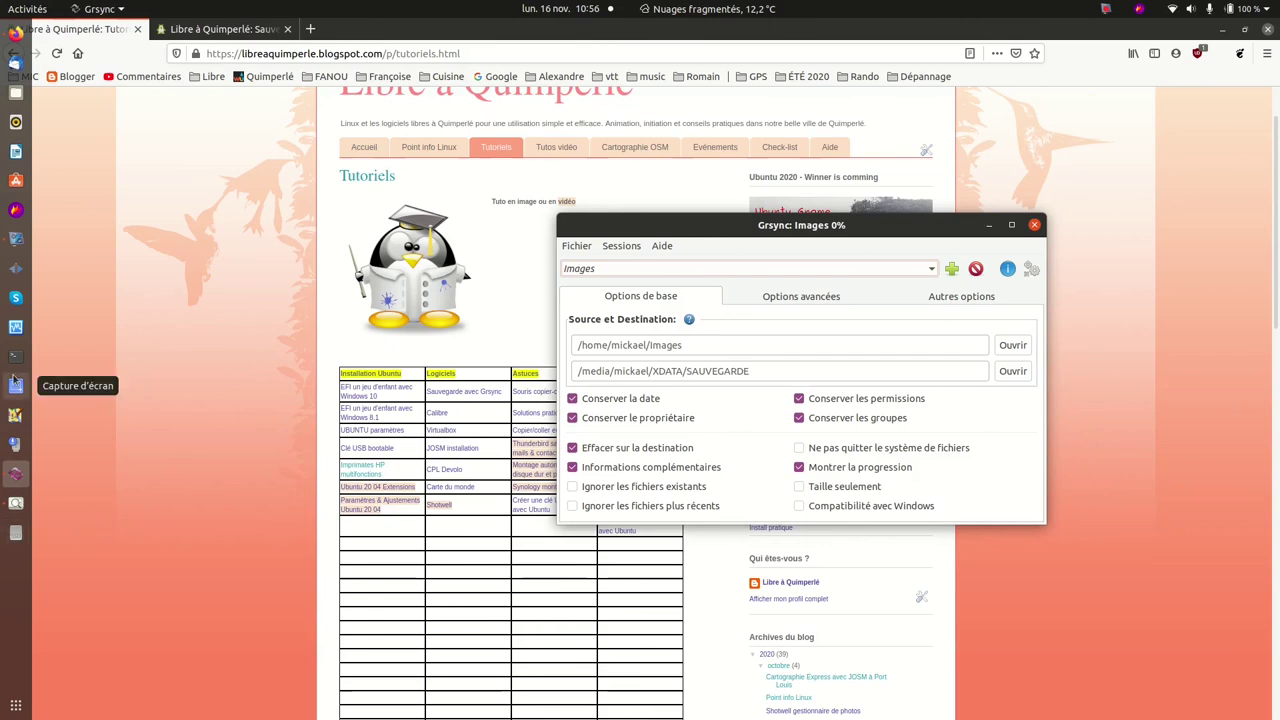
Open the Disques utility, mount the XDATA partition of the 250 GB Samsung hard disk, and close the utility
click(27, 9)
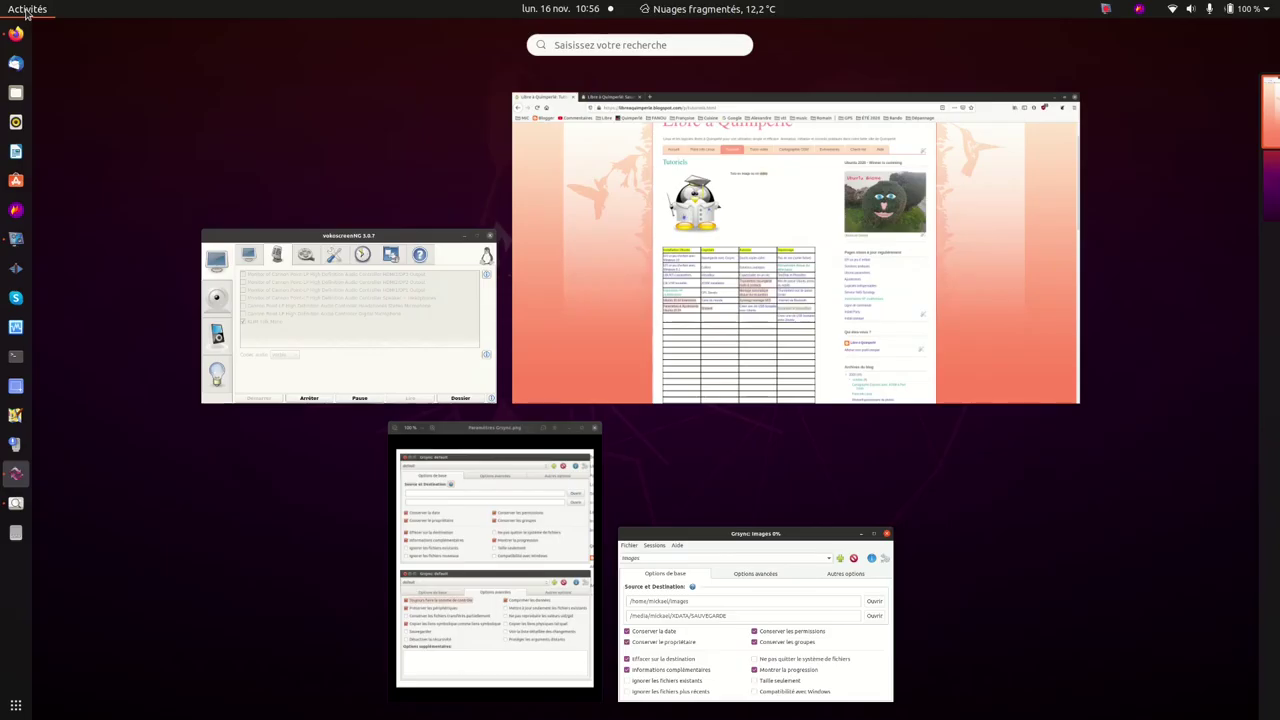
text(disque)
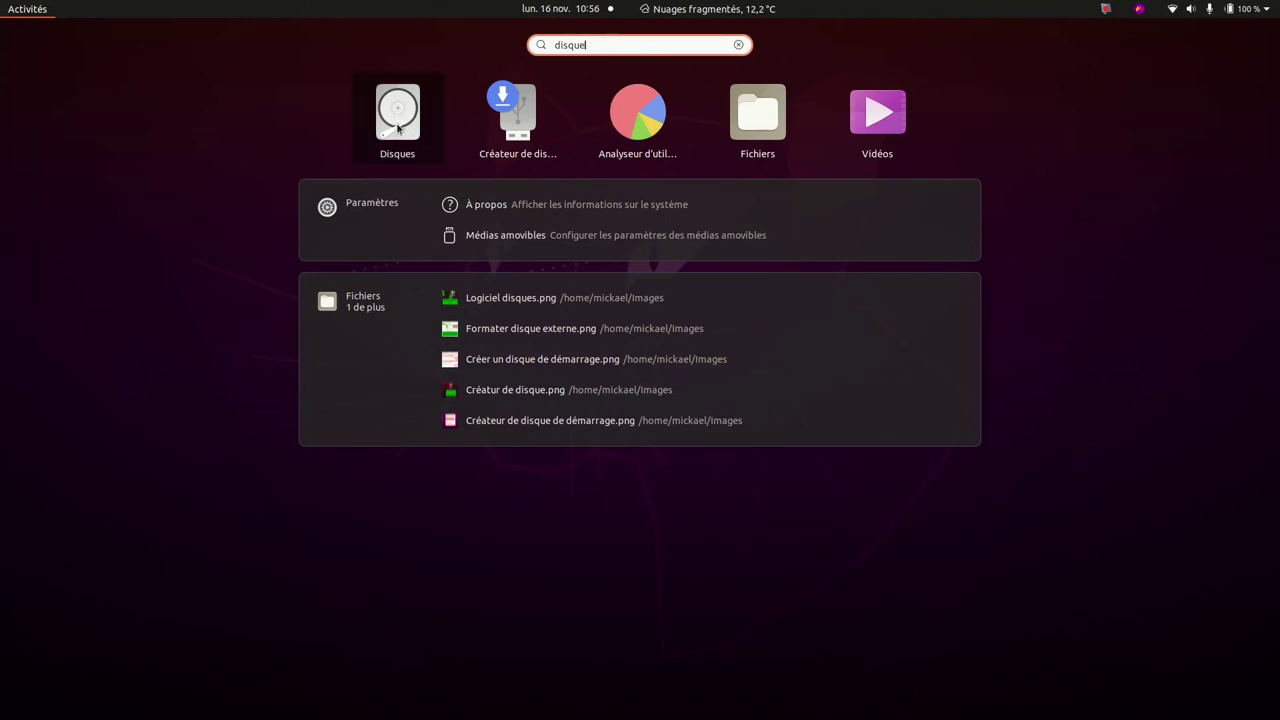
click(397, 115)
click(384, 240)
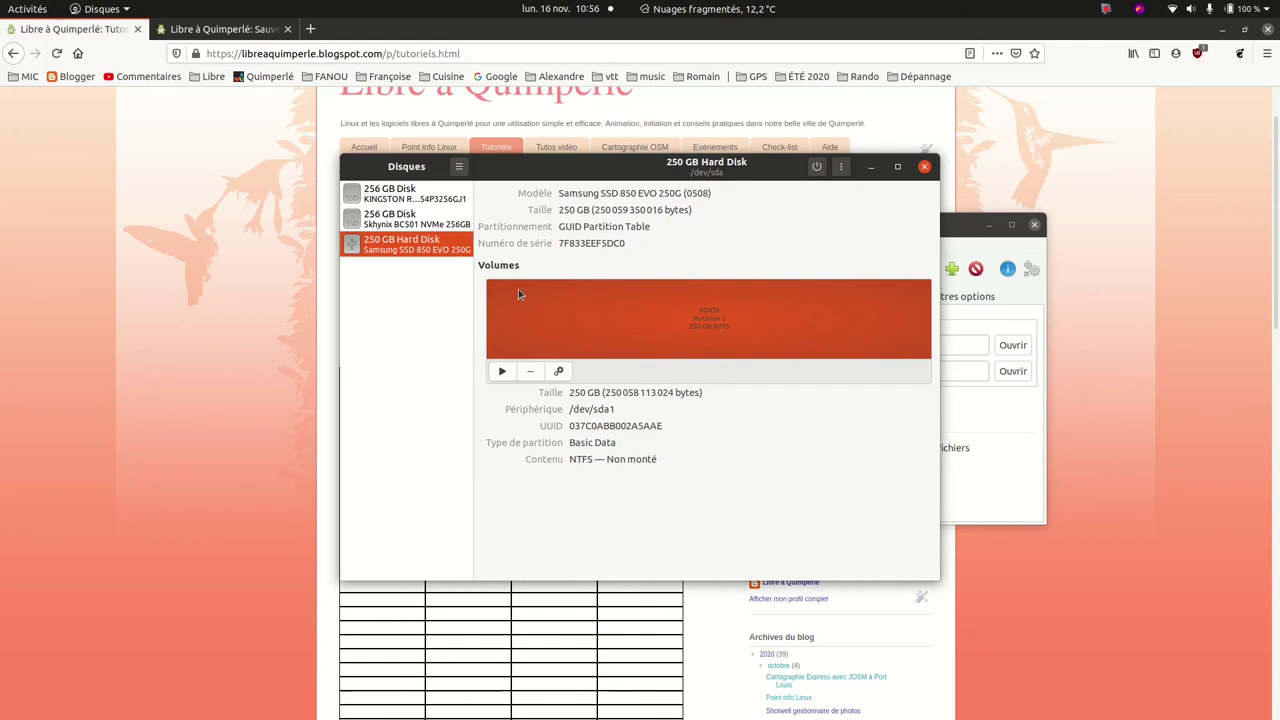
click(501, 372)
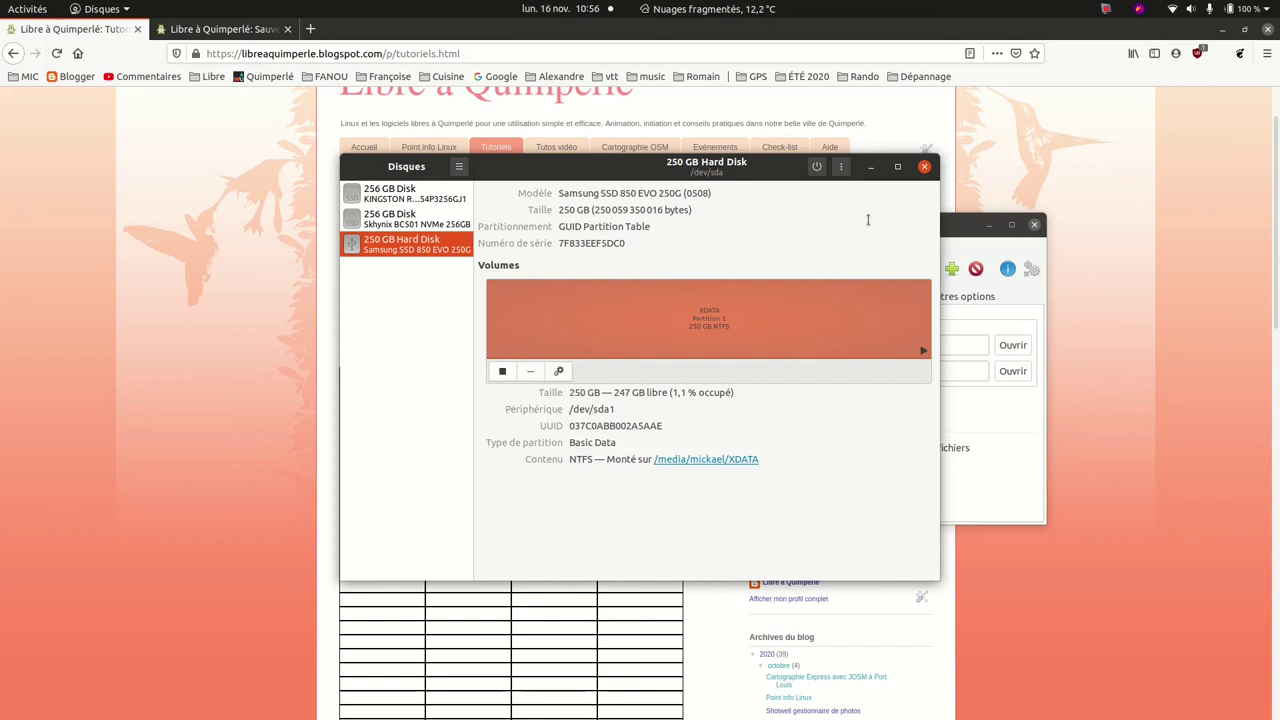
click(924, 166)
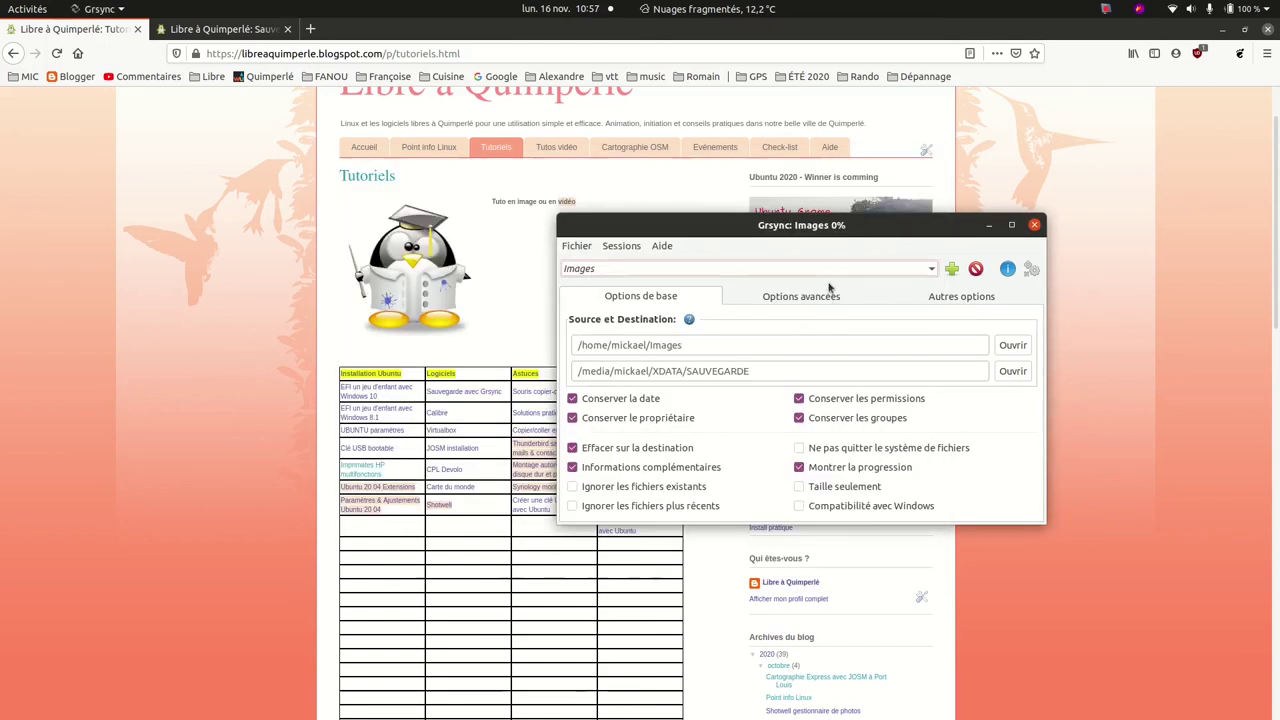
Run the Images session again to update its backup on the mounted XDATA drive, and close the progress dialog
click(1031, 270)
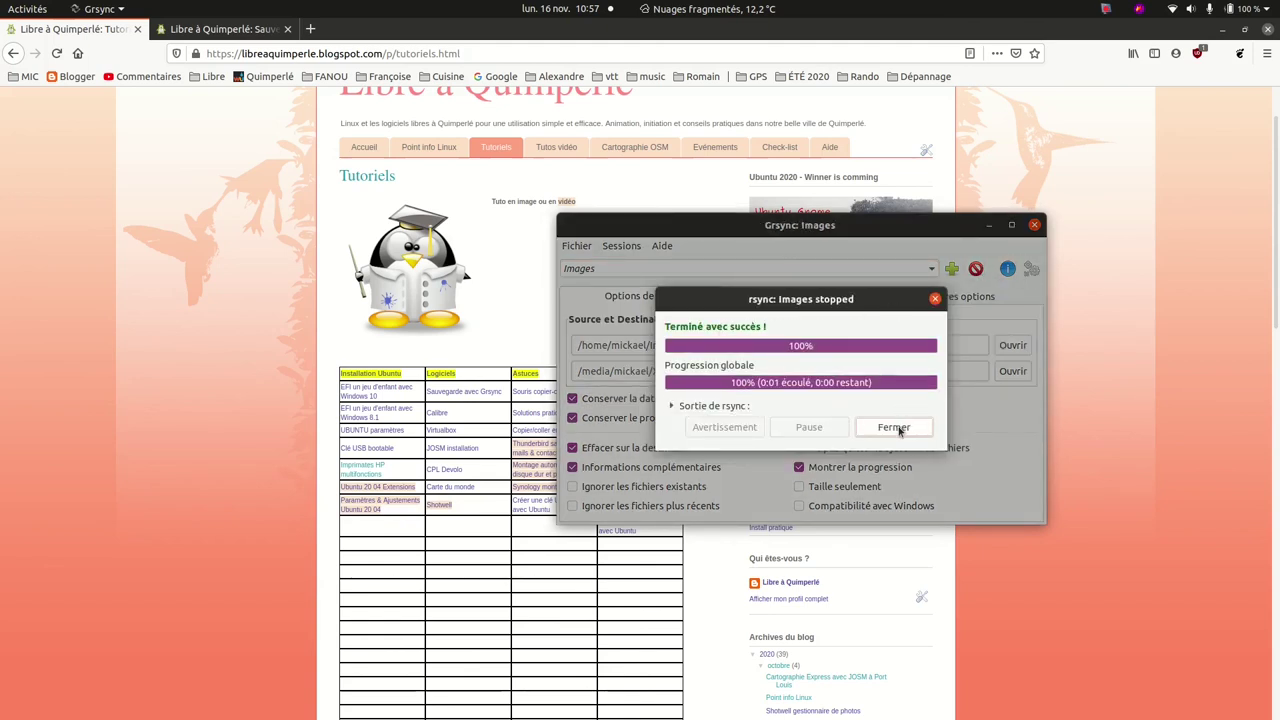
click(897, 428)
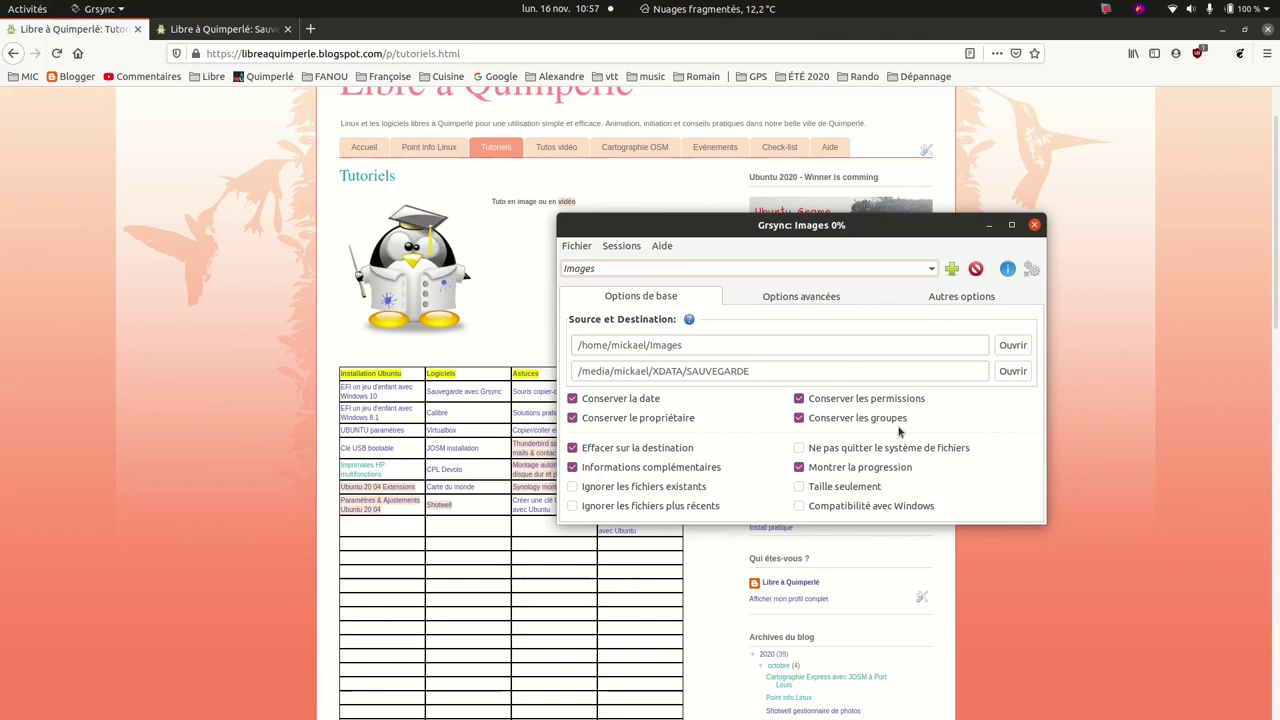